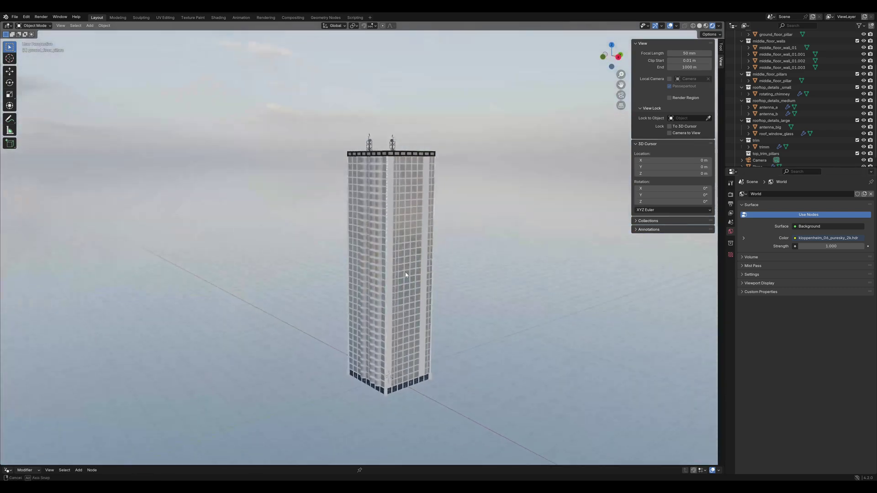
Enlarge the node editor area below the viewport and select the skyscraper object.
drag(253, 466, 253, 303)
click(358, 229)
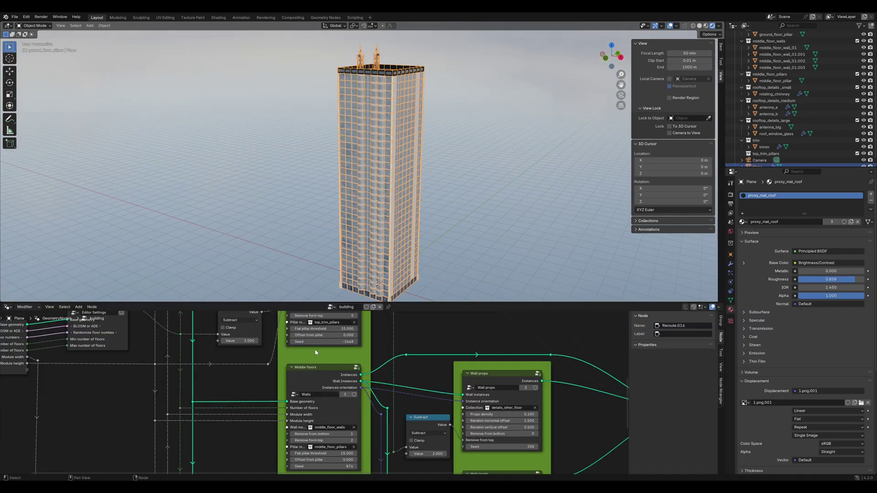
Scale the skyscraper's base mesh by about 0.397 in Edit Mode and adjust the modifier's minimum number of floors.
key(Tab)
key(1)
key(s)
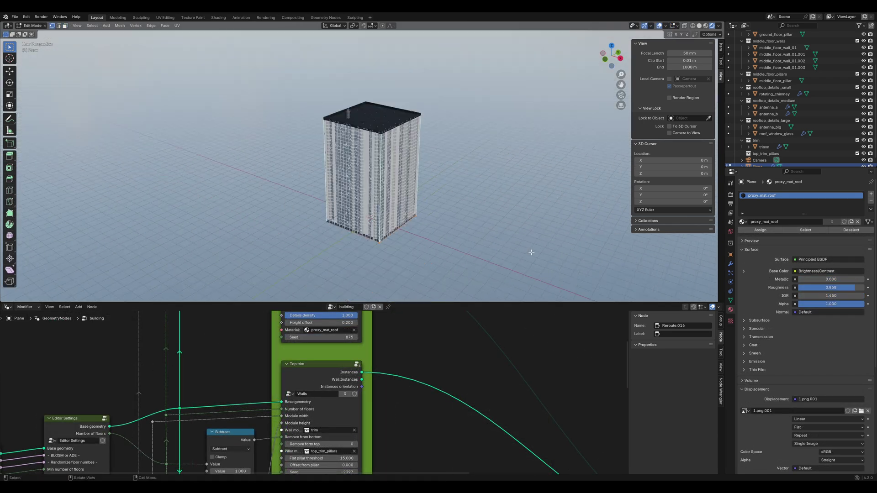
click(447, 247)
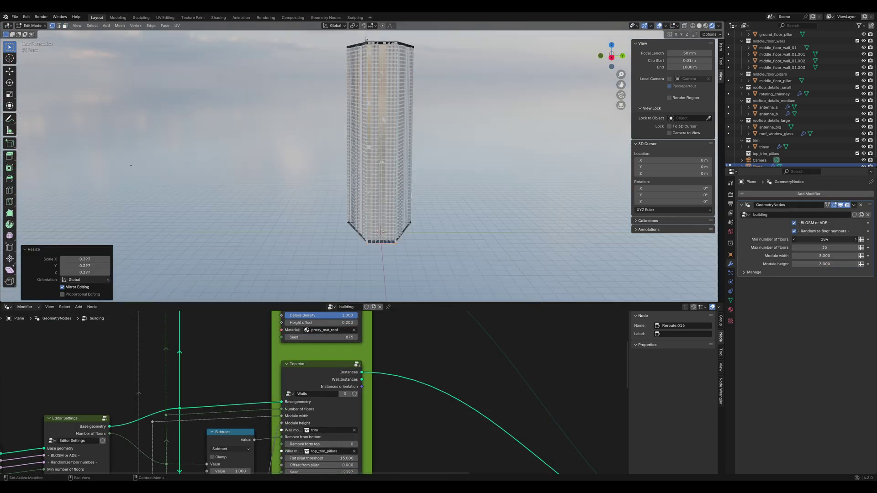
mouse_move(829, 240)
mouse_down()
mouse_move(814, 239)
mouse_move(834, 247)
mouse_up()
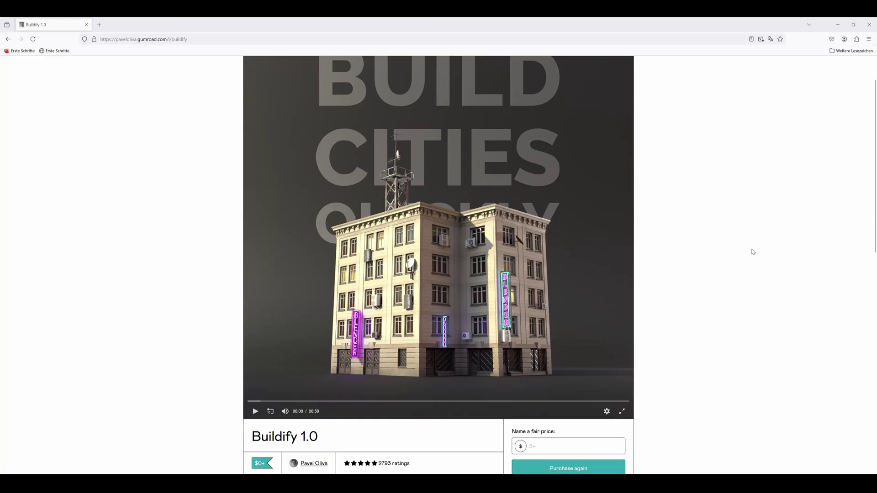
On the Buildify 1.0 page in the browser, enter a price of 0, go to checkout and dismiss the translation offer.
scroll(751, 251, down, 3)
scroll(752, 251, down, 3)
scroll(753, 253, down, 1)
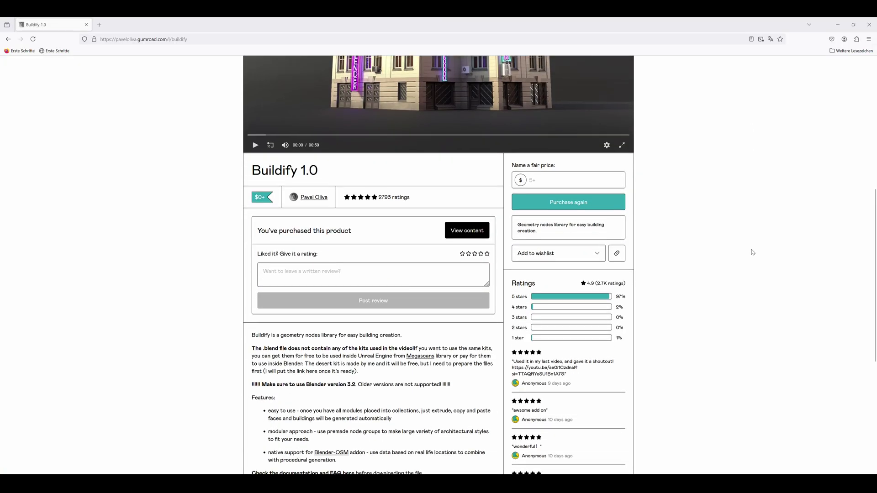
click(540, 179)
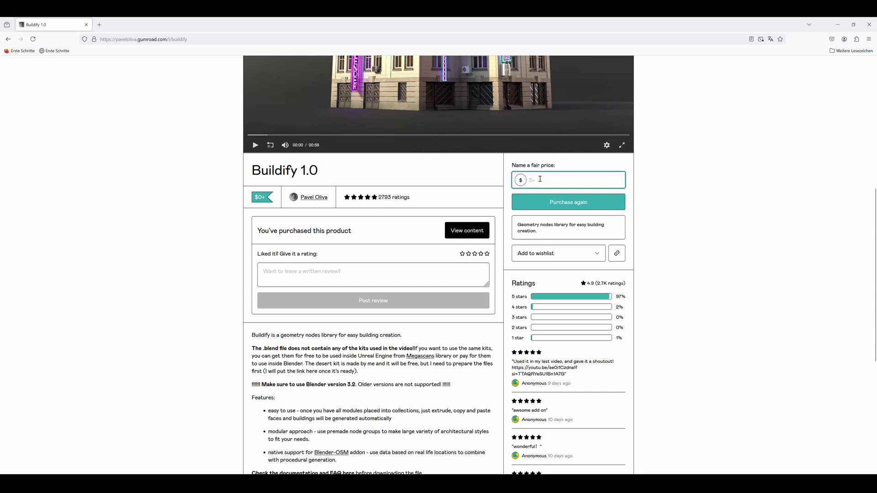
text(0)
click(569, 202)
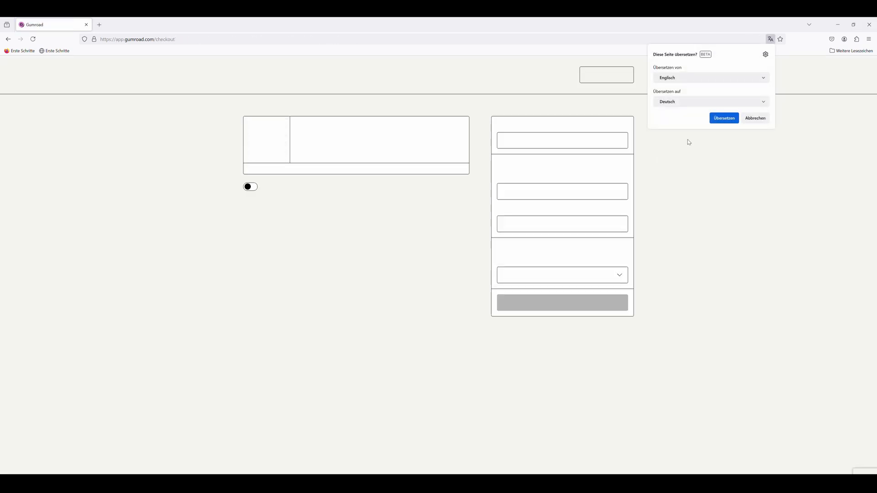
click(754, 119)
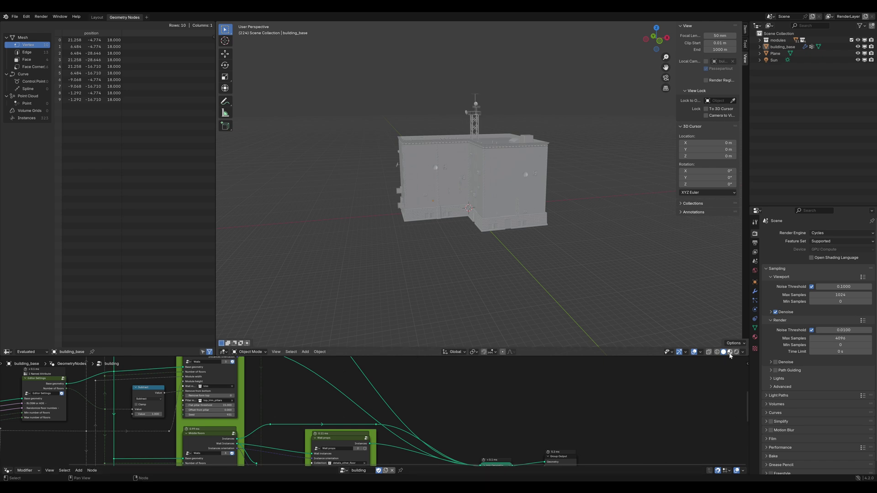
In the Buildify file in Blender, display the building in Material Preview shading and copy the building_base object.
click(729, 352)
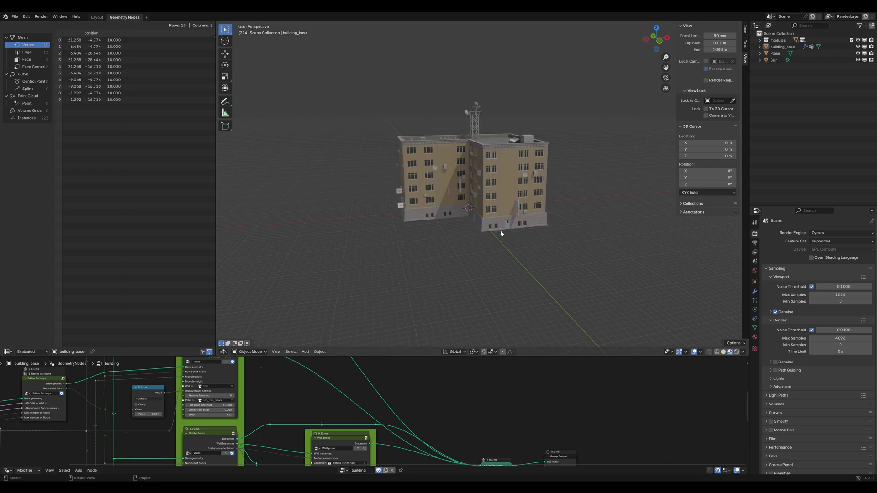
middle_drag(501, 231, 564, 221)
scroll(509, 237, up, 5)
scroll(505, 177, down, 6)
click(505, 177)
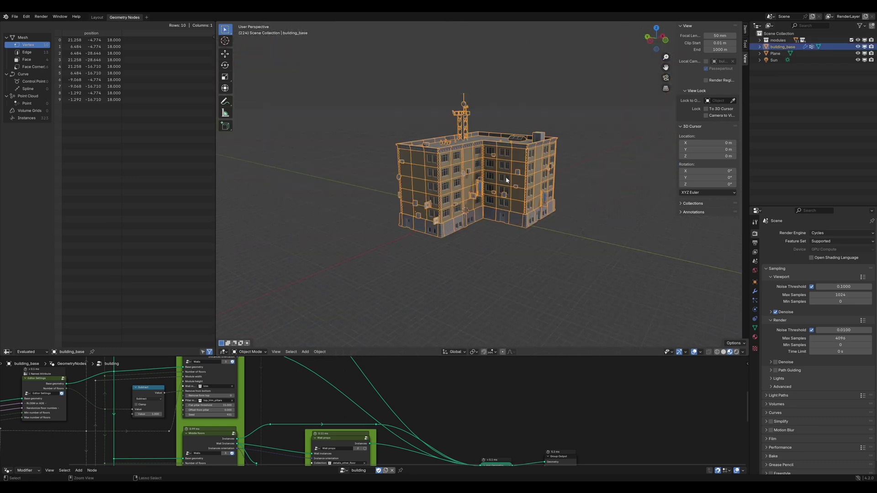
key(ctrl+c)
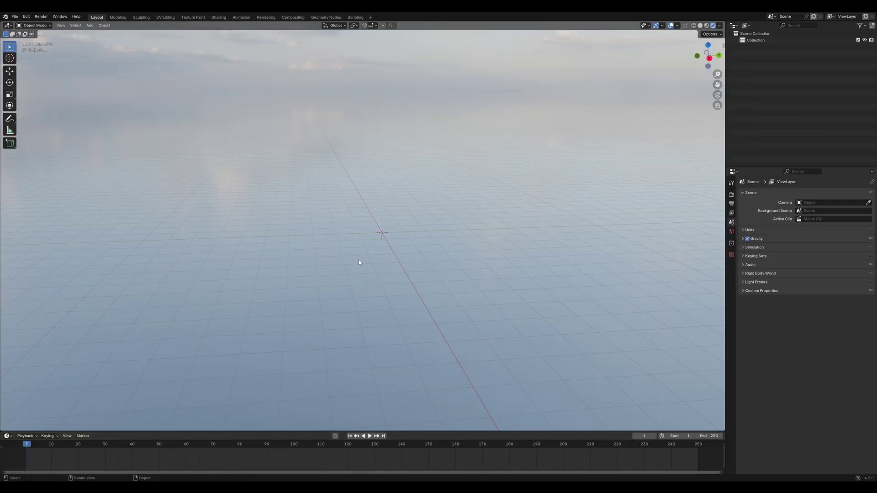
Paste the copied building with its module collections into the empty scene, then deselect everything.
key(ctrl+v)
scroll(364, 229, down, 8)
scroll(410, 221, up, 2)
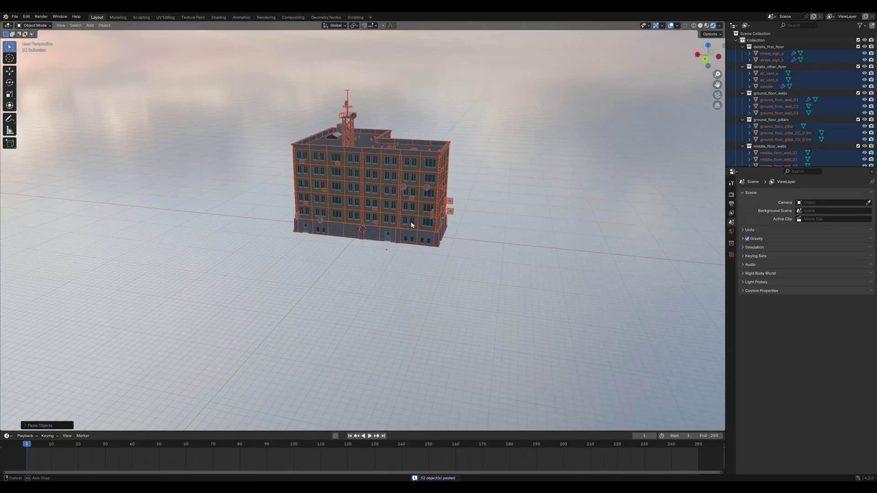
click(505, 228)
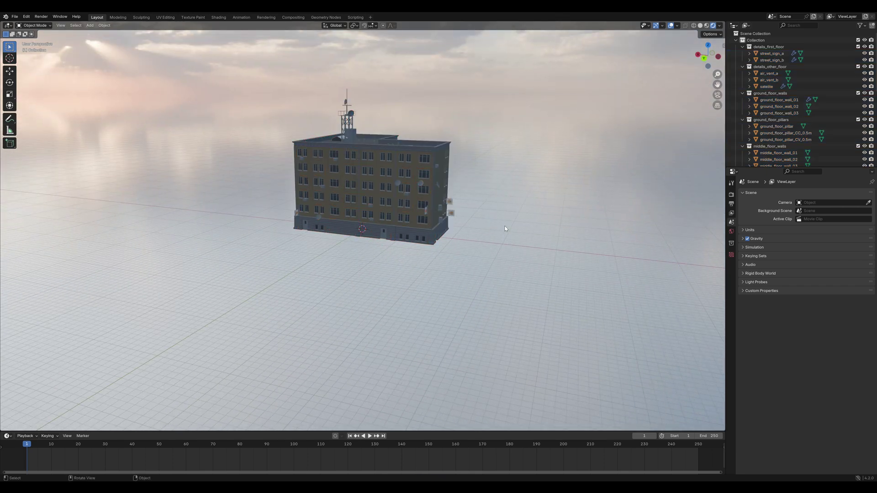
Delete the pasted assembled building, keeping its module objects, and save the file.
click(399, 190)
key(x)
click(411, 185)
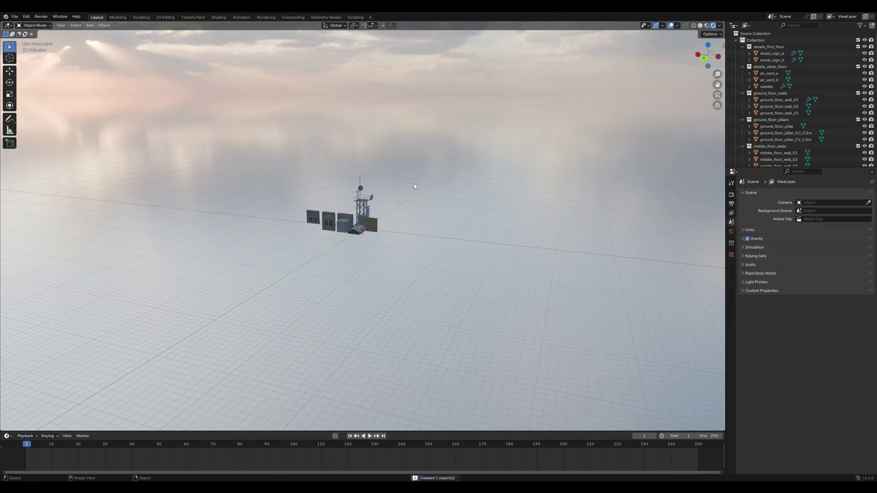
key(ctrl+s)
Add a plane and scale its mesh up in Edit Mode until it extends well beyond the module objects.
key(shift+a)
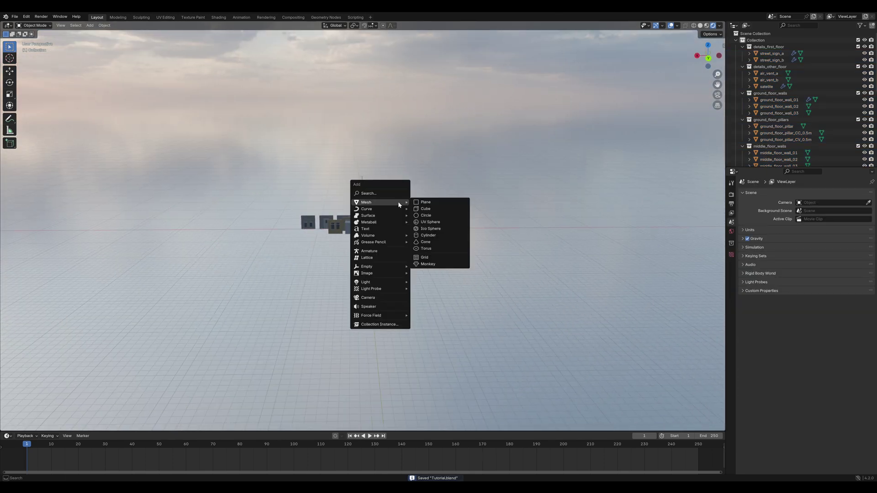
click(423, 203)
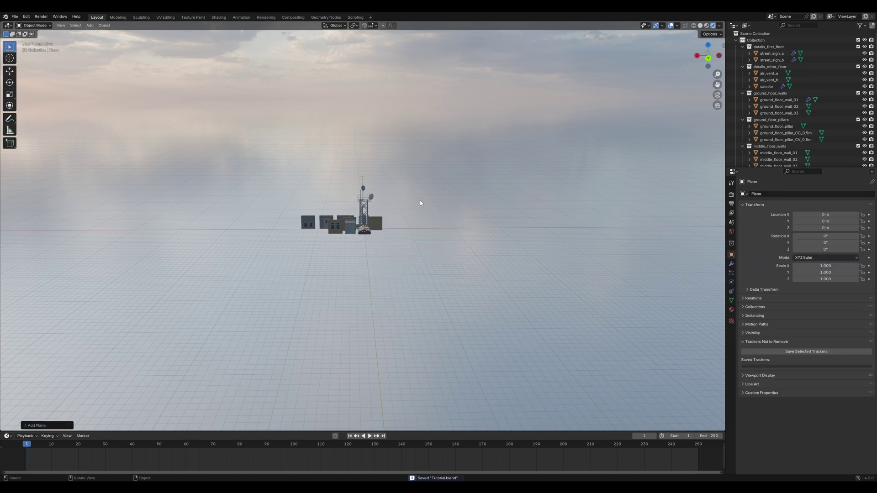
key(Tab)
key(s)
click(692, 263)
key(Tab)
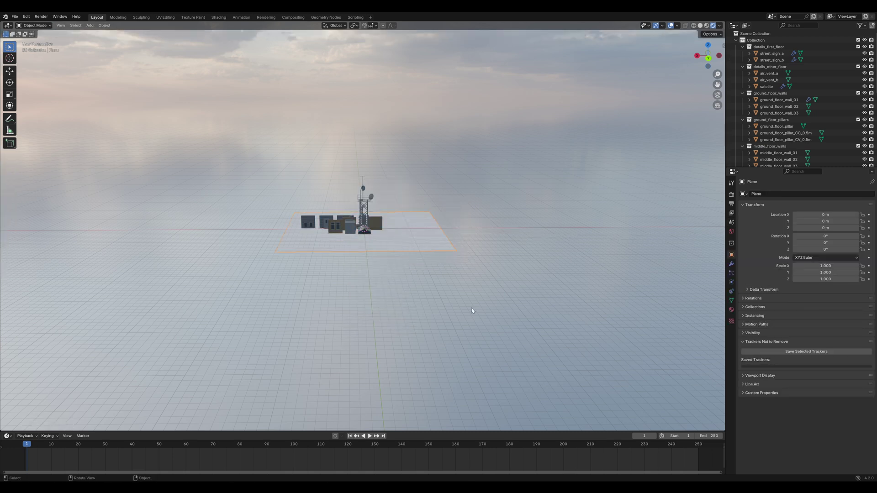
Add a Geometry Nodes modifier to the plane and assign the building node group.
click(732, 265)
click(770, 196)
click(772, 197)
click(746, 215)
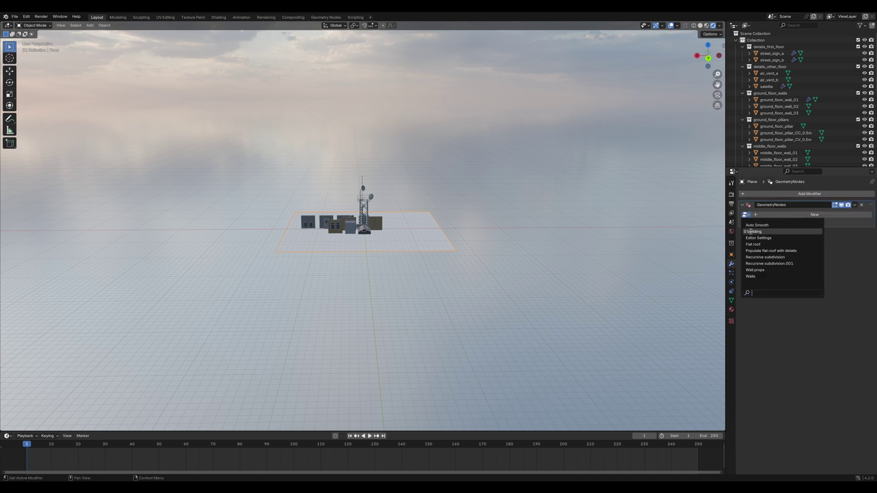
click(751, 233)
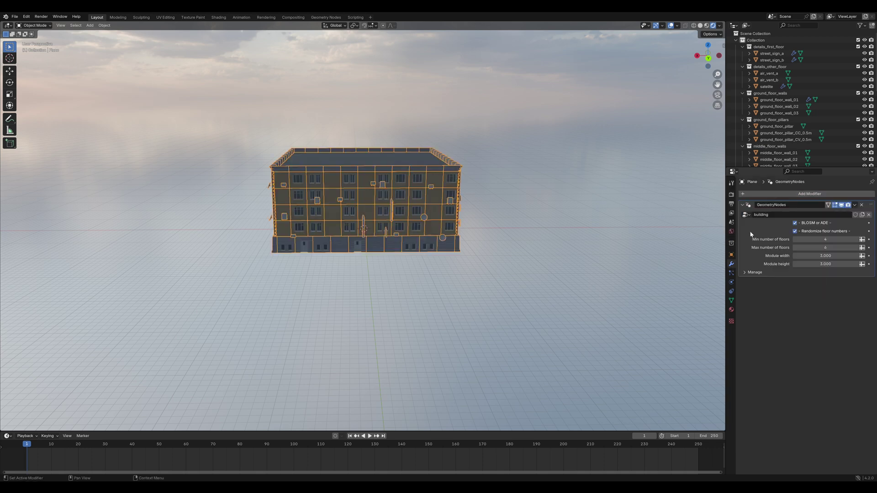
Set both the maximum and minimum number of floors to 35 in the building modifier.
middle_drag(511, 285, 472, 301)
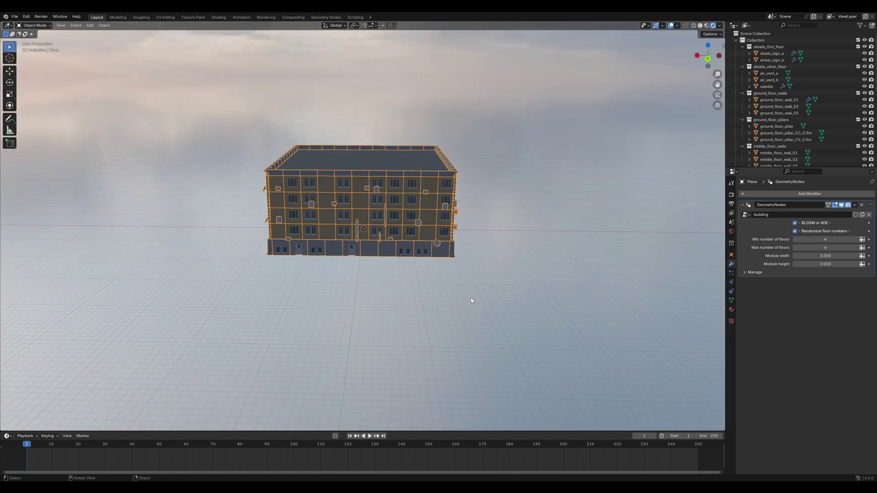
click(822, 248)
text(35)
key(Return)
click(822, 239)
key(Return)
Scale the plane's mesh down in Edit Mode to narrow the tower's footprint, then return to Object Mode.
scroll(394, 228, down, 6)
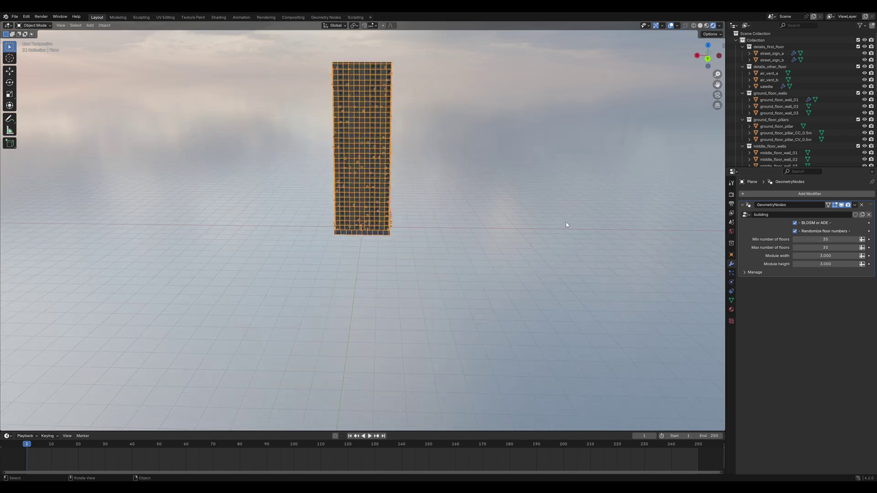
scroll(394, 228, up, 1)
scroll(394, 228, up, 2)
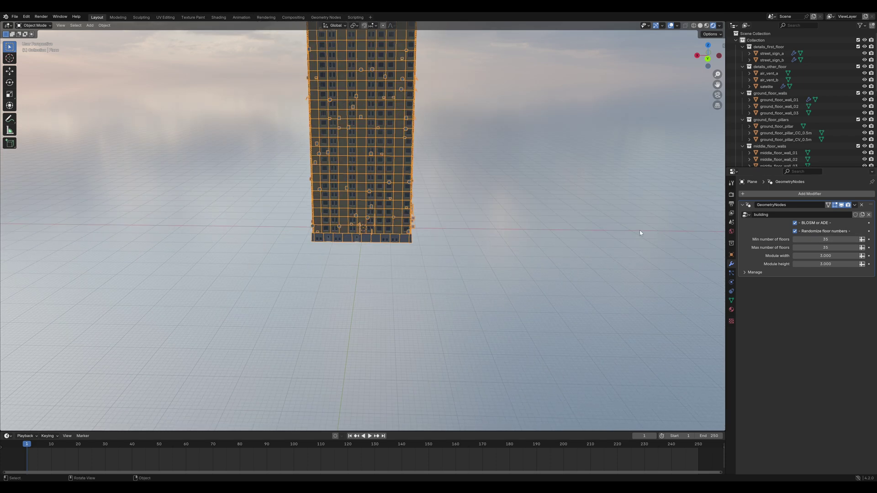
key(Tab)
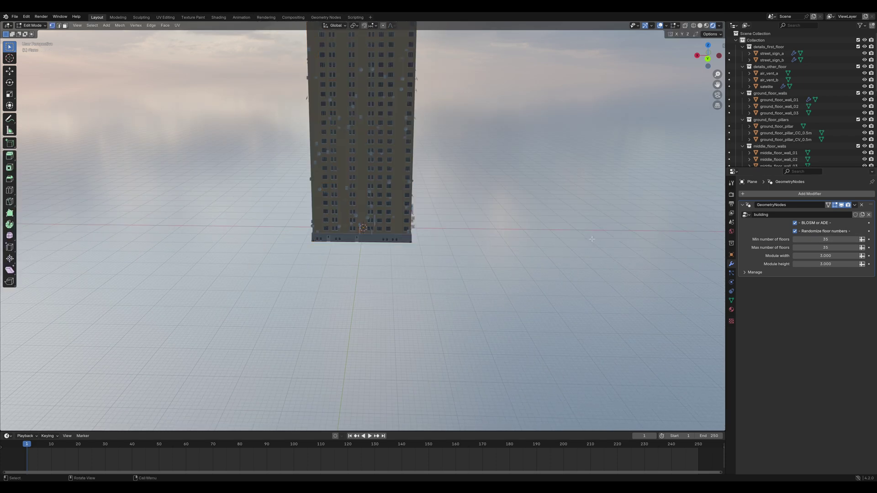
key(a)
key(s)
click(420, 162)
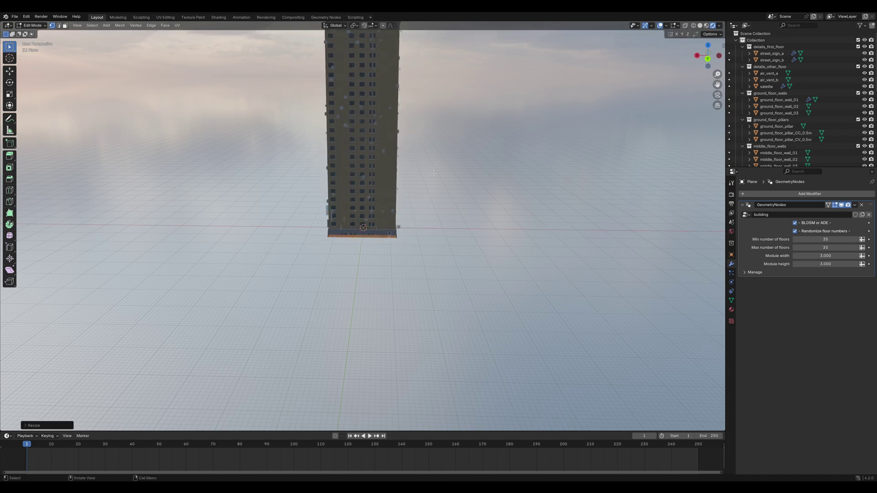
scroll(420, 163, down, 4)
key(s)
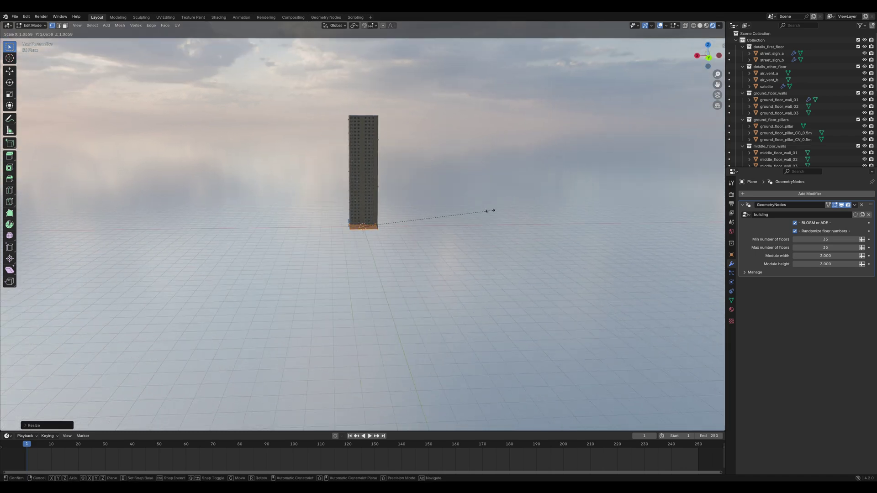
click(490, 210)
key(Tab)
View the tower from its corner and save the file.
mouse_move(454, 196)
middle_down()
mouse_move(469, 216)
mouse_move(488, 205)
mouse_move(506, 212)
mouse_move(464, 201)
middle_up()
scroll(463, 201, up, 3)
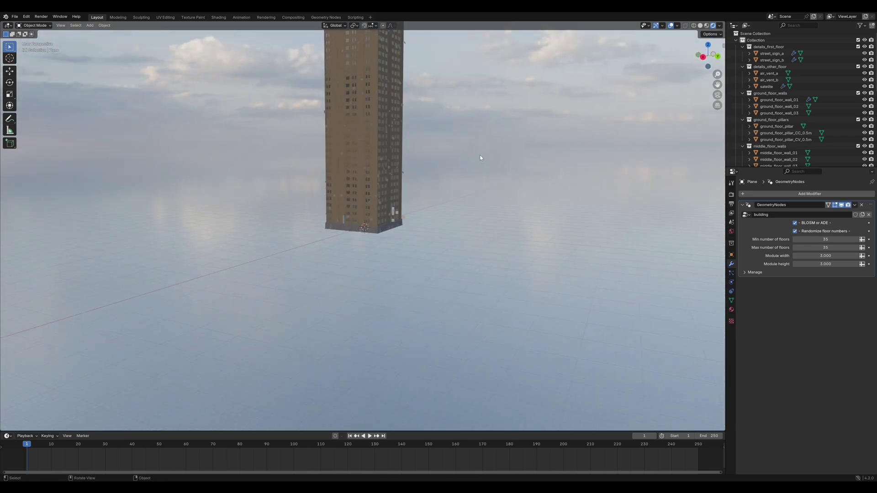
scroll(469, 254, down, 3)
key(ctrl+s)
middle_drag(463, 250, 491, 233)
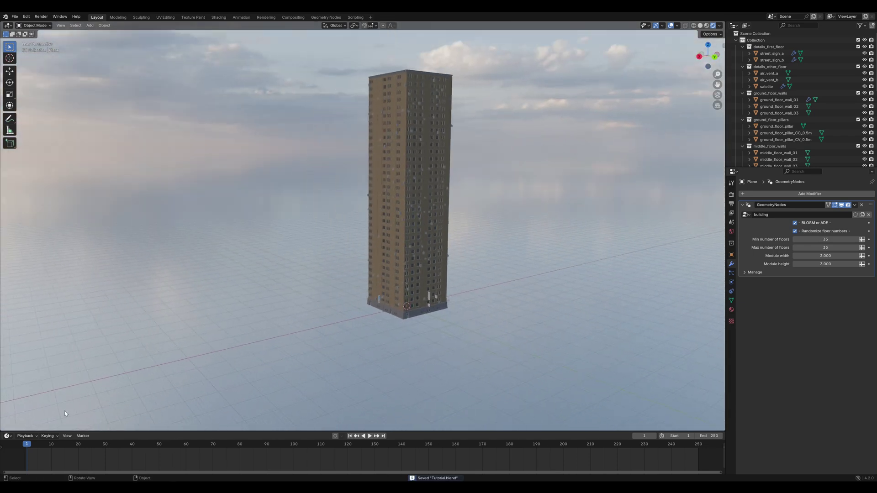
Turn the timeline area into an enlarged Shader Editor and set its shader type to Object.
click(8, 437)
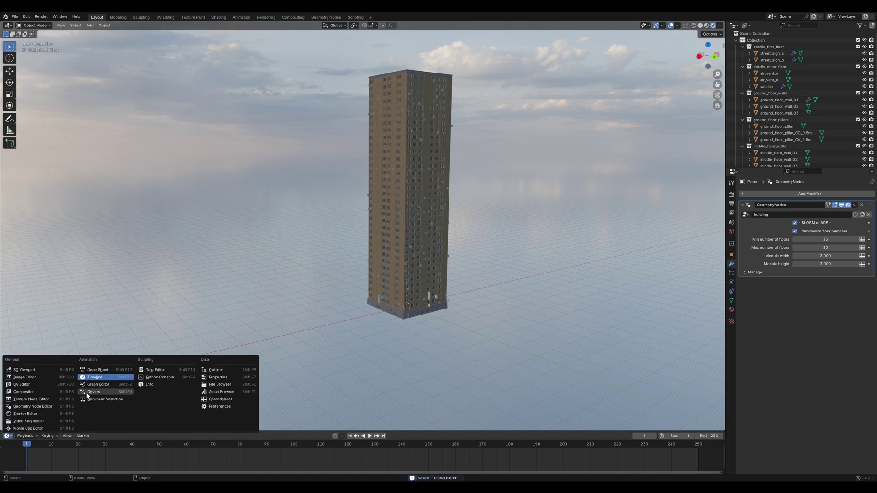
click(26, 414)
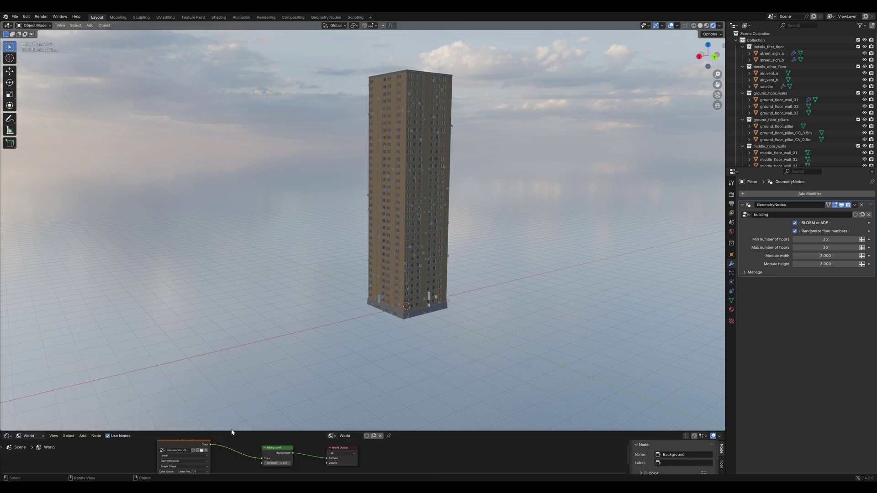
drag(232, 431, 231, 293)
click(31, 298)
click(29, 314)
Select middle_floor_wall_01 and rename its proxy_mat_yellow material to Wall_Material.
middle_drag(424, 202, 418, 196)
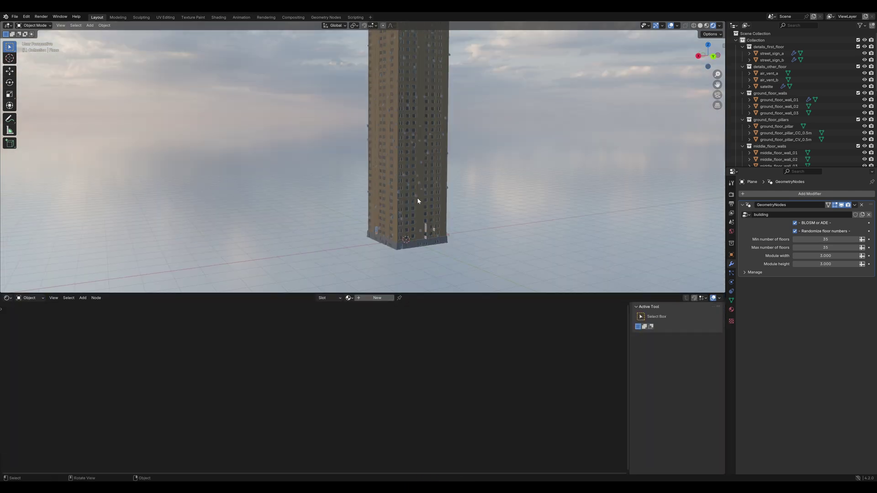
scroll(767, 120, down, 2)
click(779, 127)
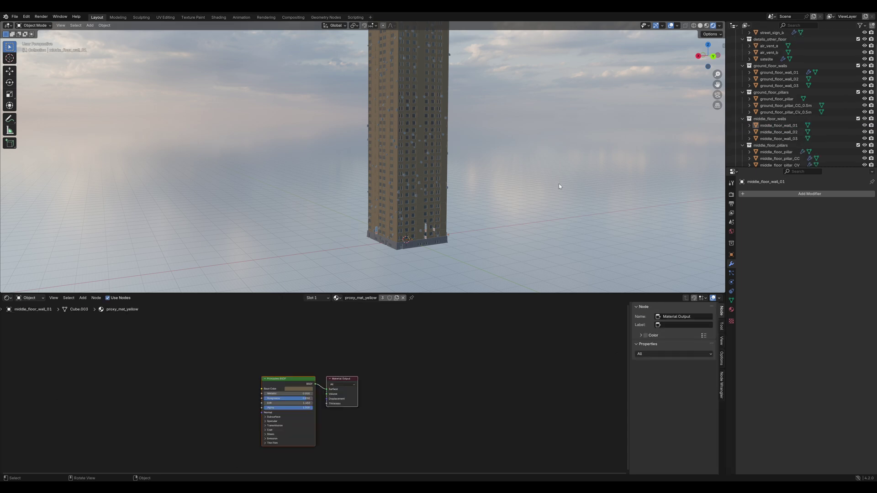
click(732, 310)
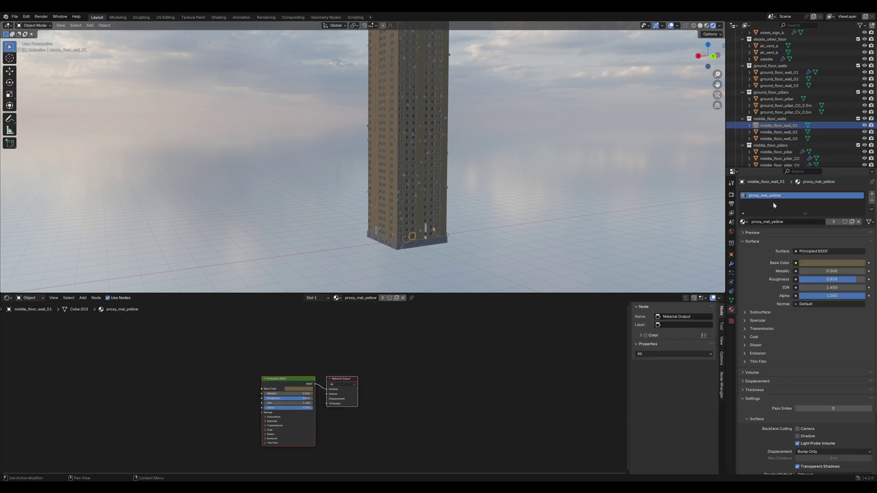
click(766, 221)
text(Wall_Material)
key(Return)
Add a Mix Color node to Wall_Material and connect its result to the Principled BSDF's base color.
scroll(413, 374, up, 4)
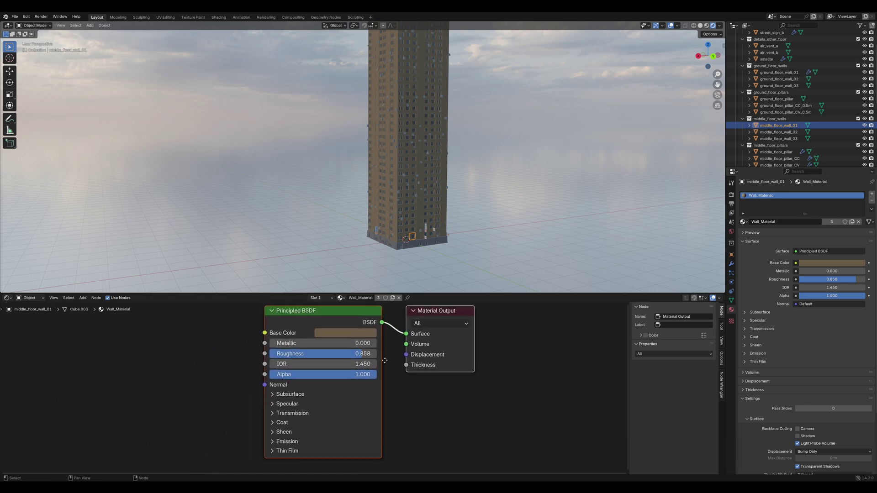
scroll(238, 418, down, 2)
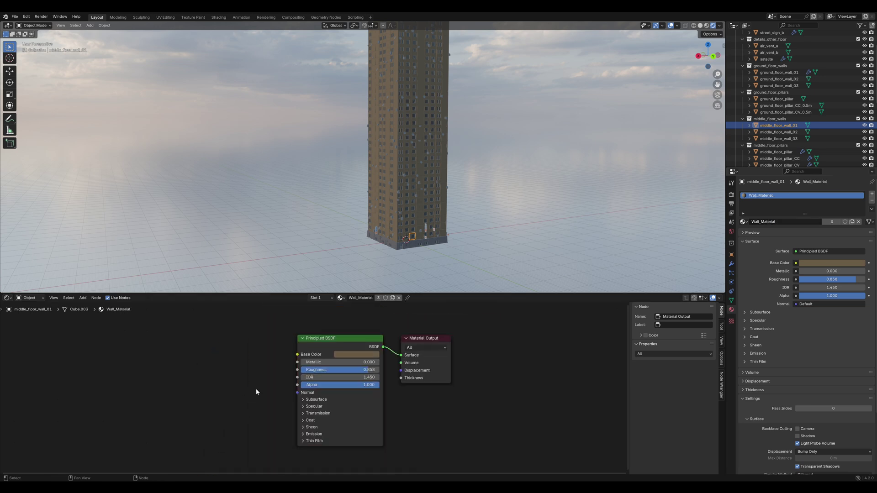
key(shift+a)
text(mix)
key(Return)
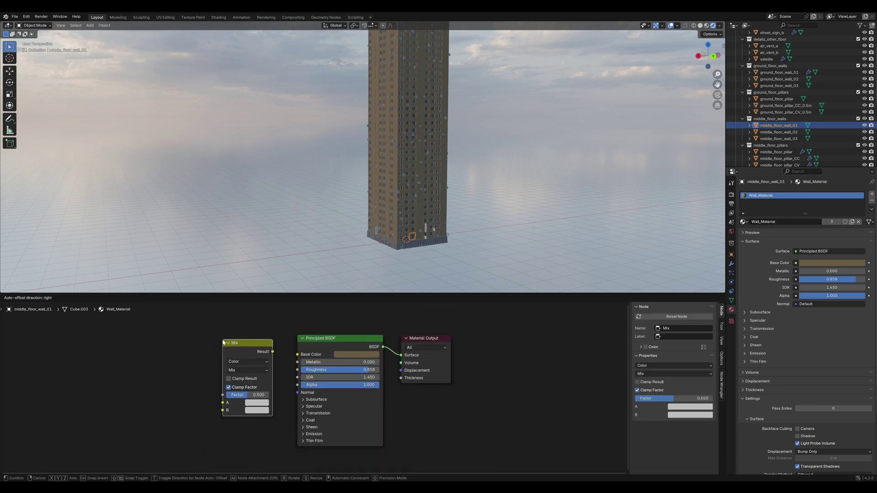
click(224, 342)
drag(272, 352, 297, 355)
Set the Mix node's color A to white, leaving color B light grey.
click(257, 402)
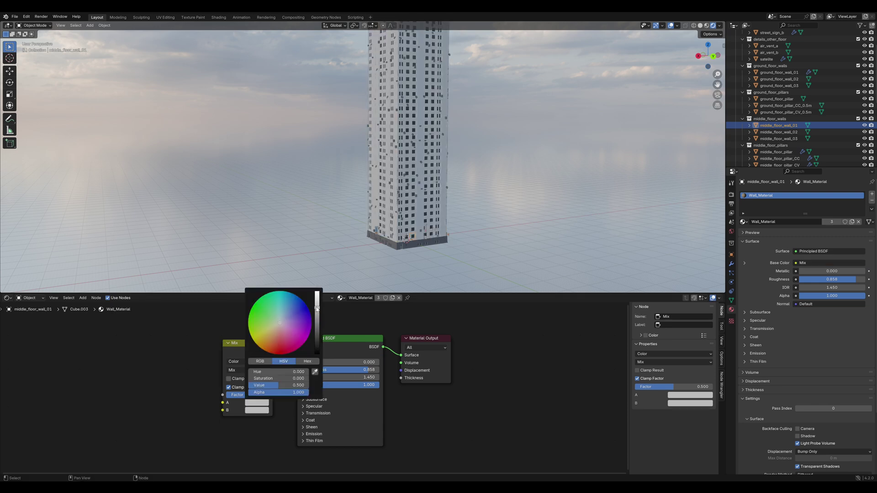
mouse_move(319, 309)
mouse_down()
mouse_move(317, 294)
mouse_move(318, 320)
mouse_up()
click(263, 410)
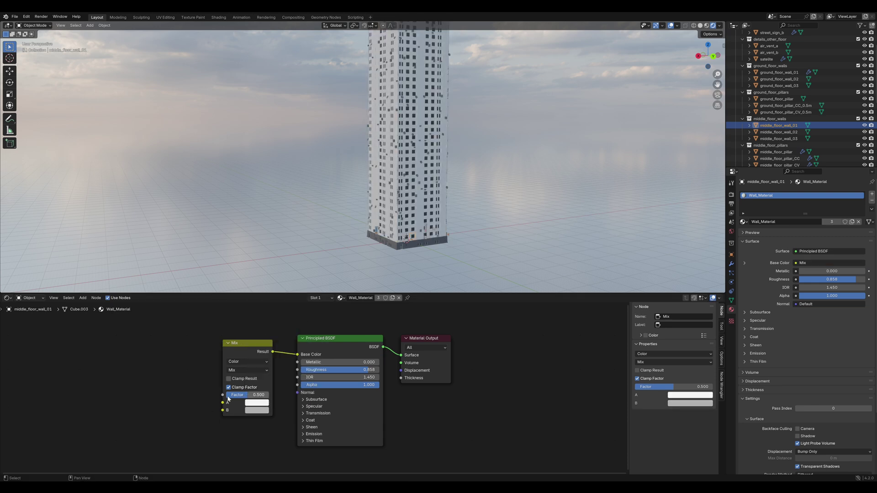
Drive the Mix factor with a Noise Texture set to scale 34, detail 5.3 and roughness 1.
drag(223, 395, 152, 395)
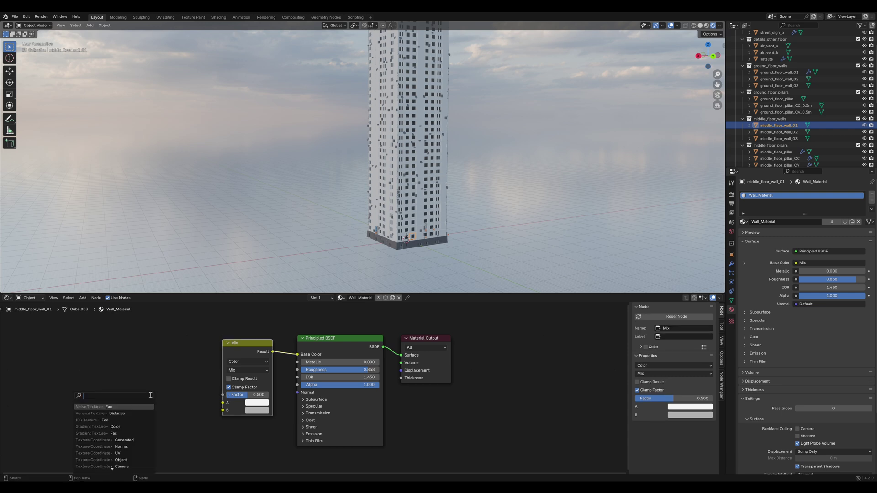
key(Return)
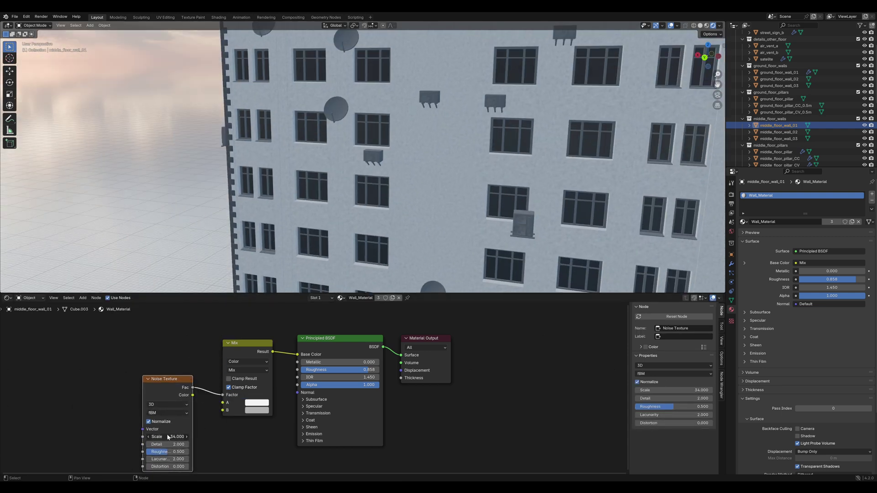
drag(169, 444, 176, 444)
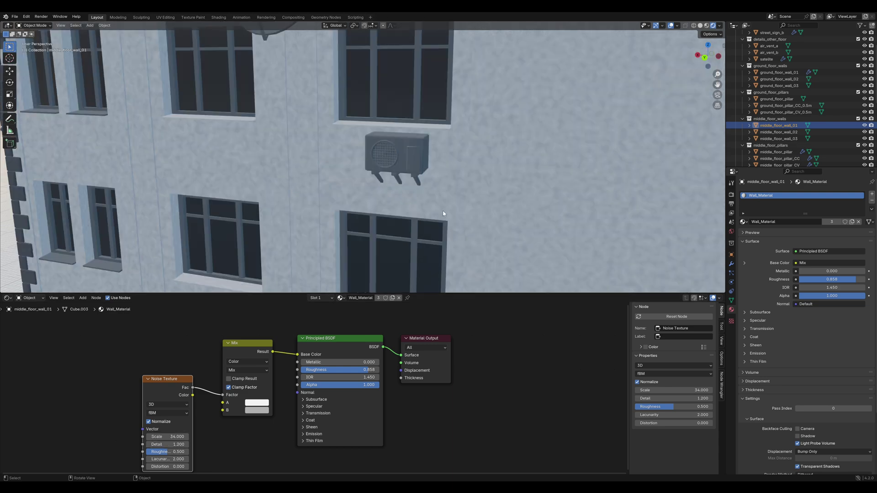
mouse_move(169, 451)
mouse_down()
mouse_move(187, 452)
mouse_move(165, 452)
mouse_up()
mouse_move(485, 151)
middle_down()
mouse_move(502, 143)
mouse_move(487, 146)
middle_up()
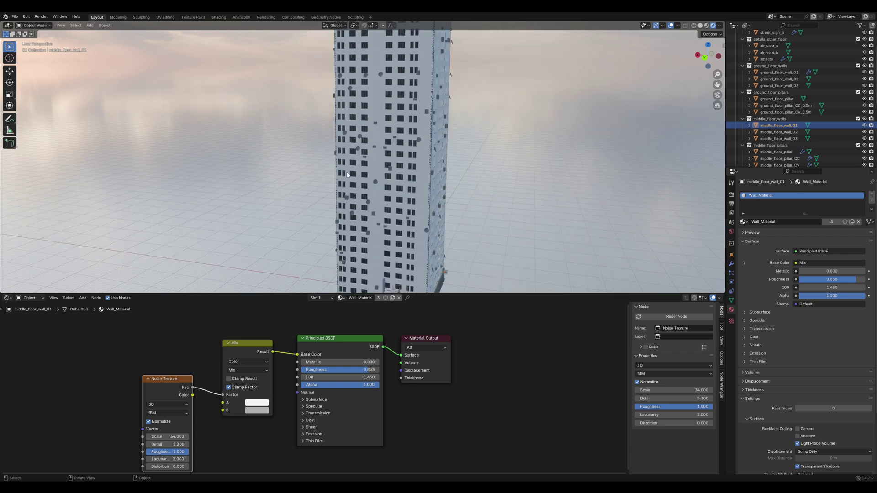
Deselect the wall, save the file and look over the tower's facade up close.
click(501, 143)
key(ctrl+s)
scroll(486, 147, down, 5)
scroll(486, 146, up, 7)
shift+middle_drag(536, 136, 393, 161)
scroll(413, 176, up, 5)
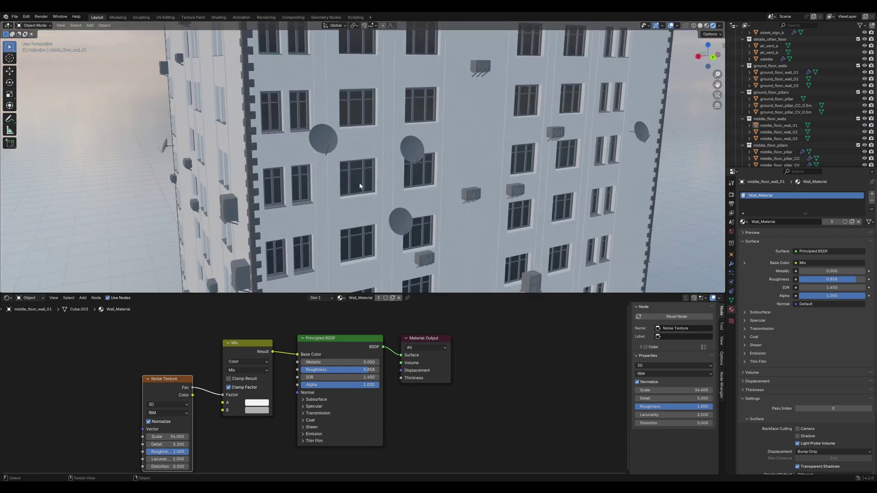
scroll(775, 91, down, 4)
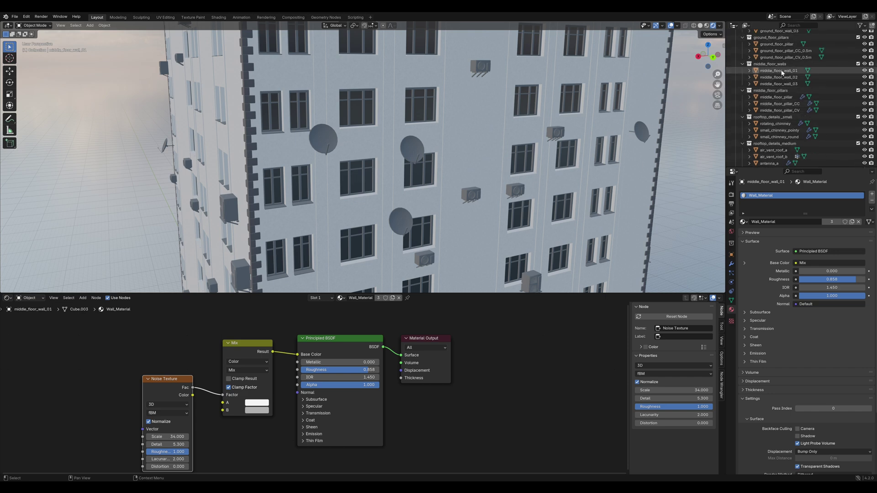
Delete the windowed source walls middle_floor_wall_02 and middle_floor_wall_03, keeping only middle_floor_wall_01.
key(KP_Decimal)
middle_drag(404, 171, 160, 188)
middle_drag(490, 201, 554, 122)
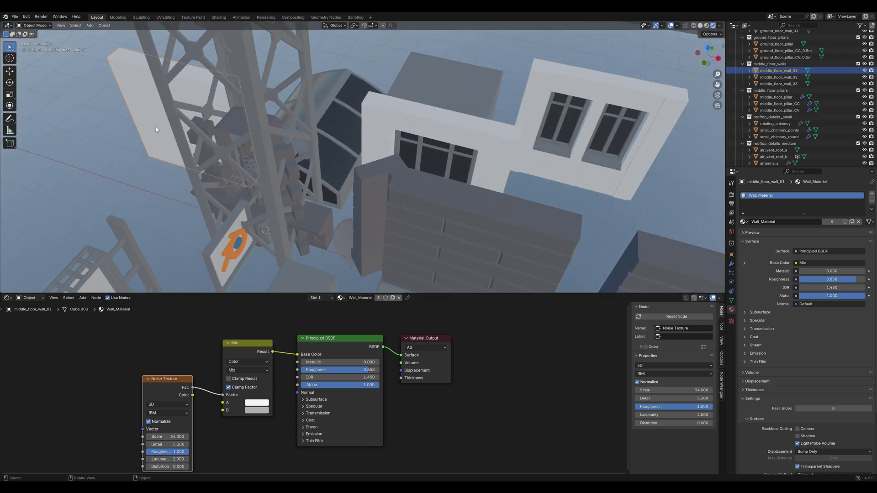
click(493, 157)
key(x)
click(493, 156)
click(565, 92)
key(x)
click(566, 91)
scroll(525, 128, down, 10)
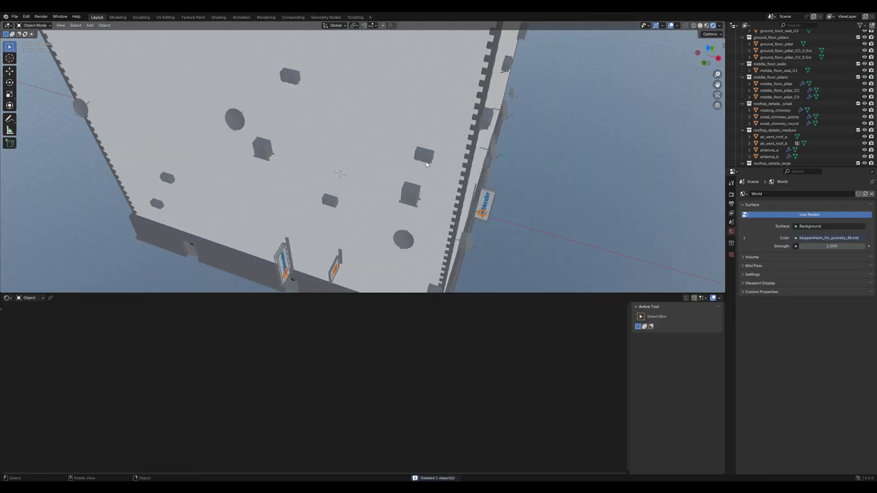
mouse_move(420, 189)
middle_down()
mouse_move(372, 116)
mouse_move(380, 103)
mouse_move(380, 182)
mouse_move(413, 222)
mouse_move(413, 178)
middle_up()
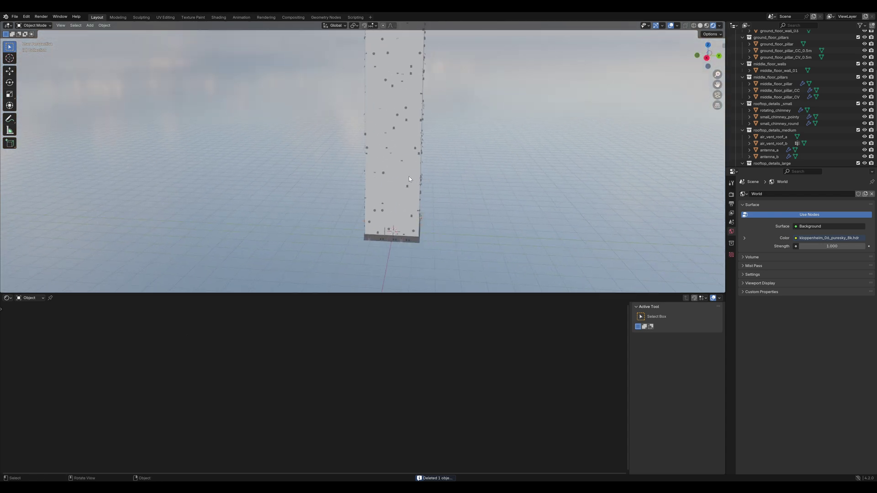
Duplicate middle_floor_wall_01 and place the copy beside the original.
click(779, 71)
key(KP_Decimal)
middle_drag(465, 156, 284, 182)
scroll(292, 186, down, 3)
shift+middle_drag(329, 202, 415, 224)
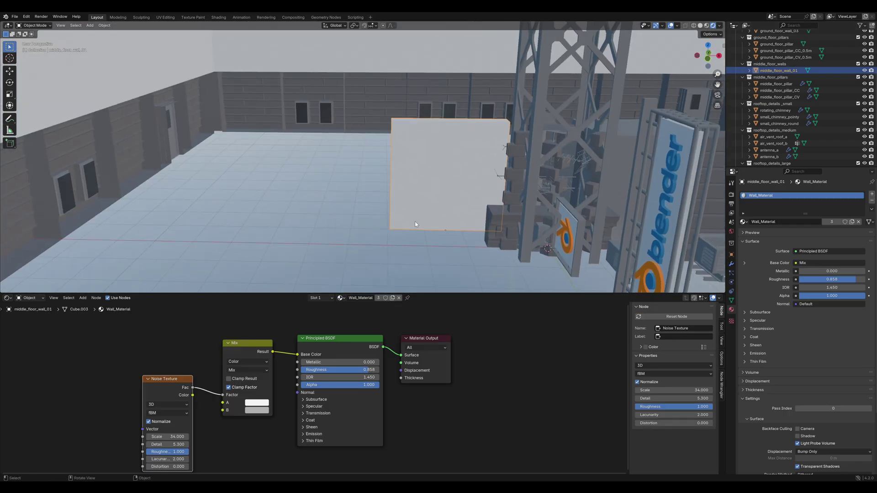
key(shift+d)
click(272, 215)
In Edit Mode, split the copied wall with a centred vertical loop cut.
middle_drag(273, 216, 419, 213)
key(Tab)
key(ctrl+r)
click(416, 210)
right_click(419, 175)
Inset the wall copy's two front faces individually by about 0.1 m and extrude them inward about 0.05 m.
key(3)
click(411, 176)
shift+click(352, 176)
key(i)
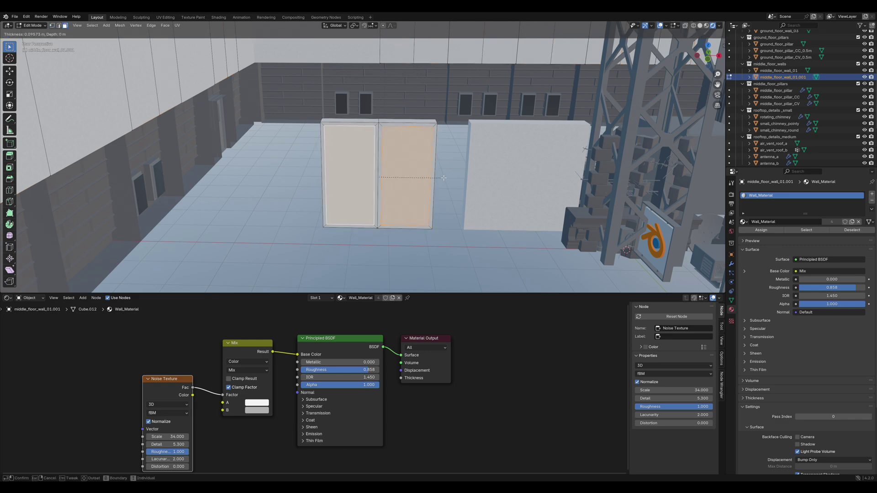
click(443, 178)
middle_drag(443, 178, 470, 196)
key(e)
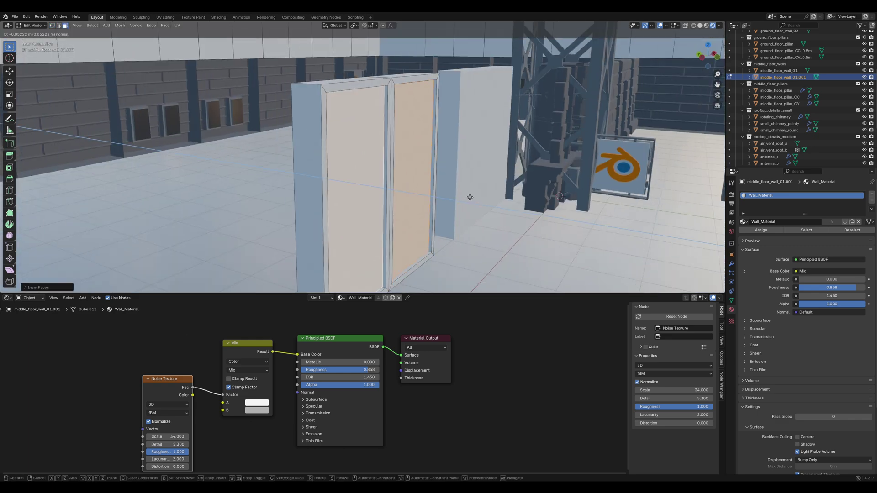
click(471, 197)
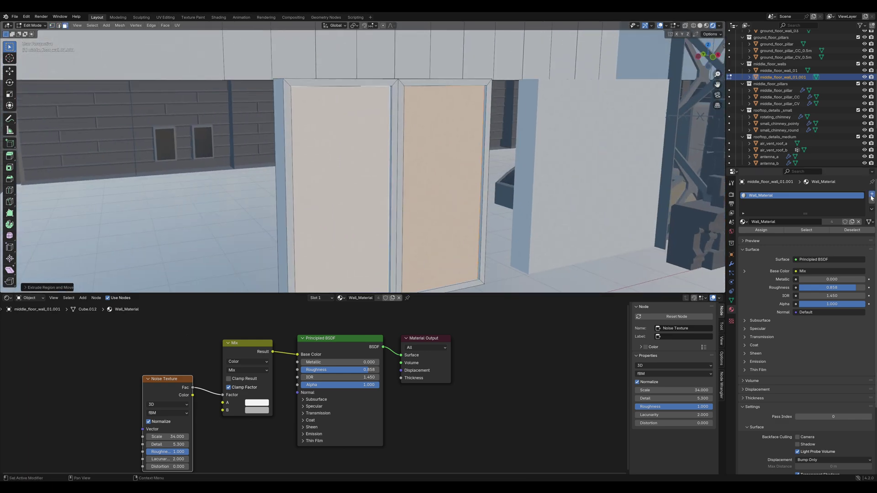
Add a second slot with proxy_mat_general_reflective, rename that material Window and assign it to the two recessed faces.
click(872, 194)
click(761, 246)
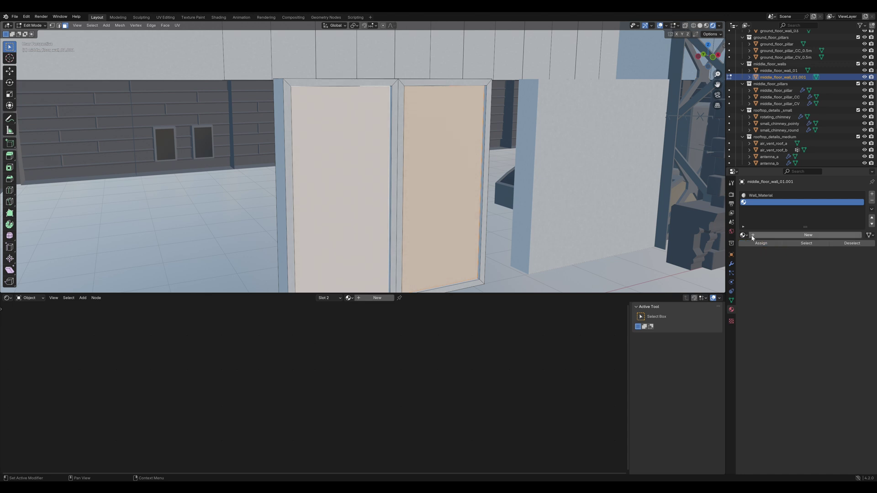
click(747, 235)
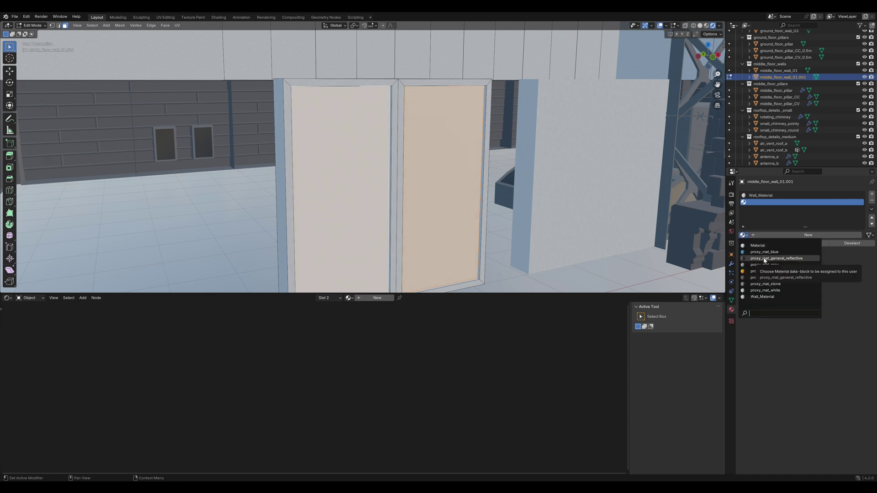
click(765, 259)
click(786, 235)
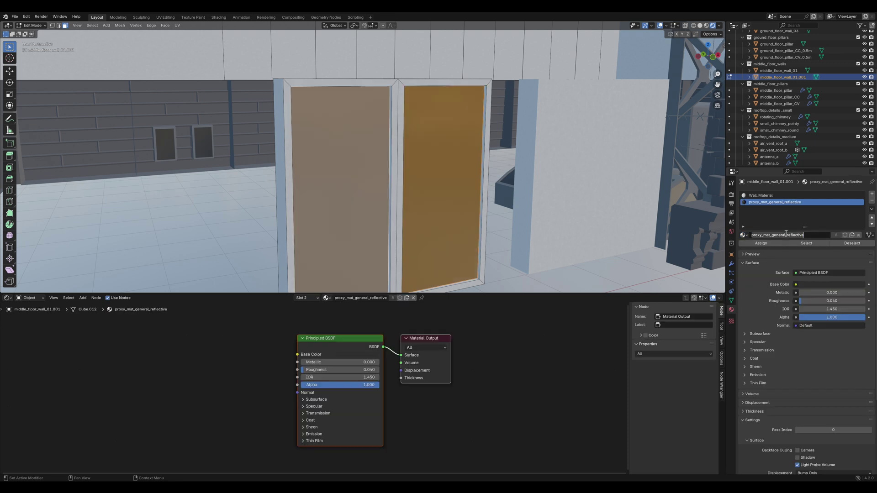
key(ctrl+a)
text(Window)
key(Return)
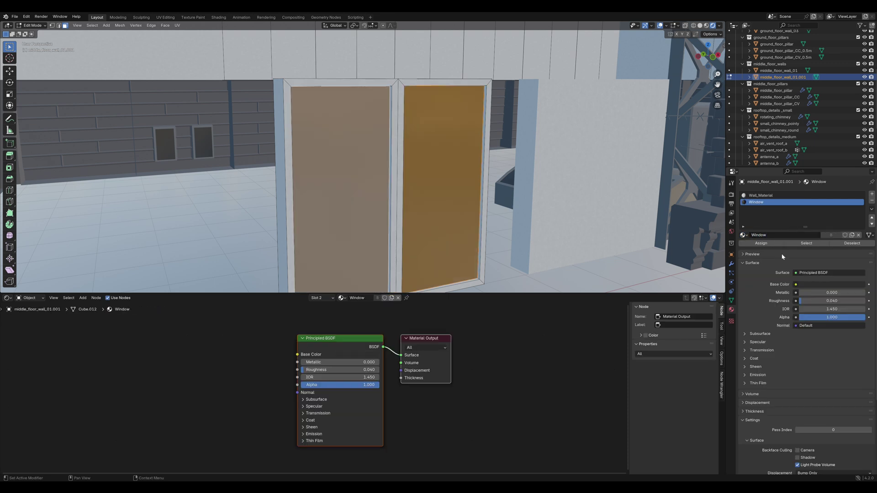
click(762, 243)
Replace the Window material's Principled BSDF with a Mix Shader connected to the output surface.
mouse_move(344, 340)
mouse_down()
mouse_move(355, 335)
mouse_move(342, 334)
mouse_up()
key(x)
key(shift+a)
text(mix)
key(Return)
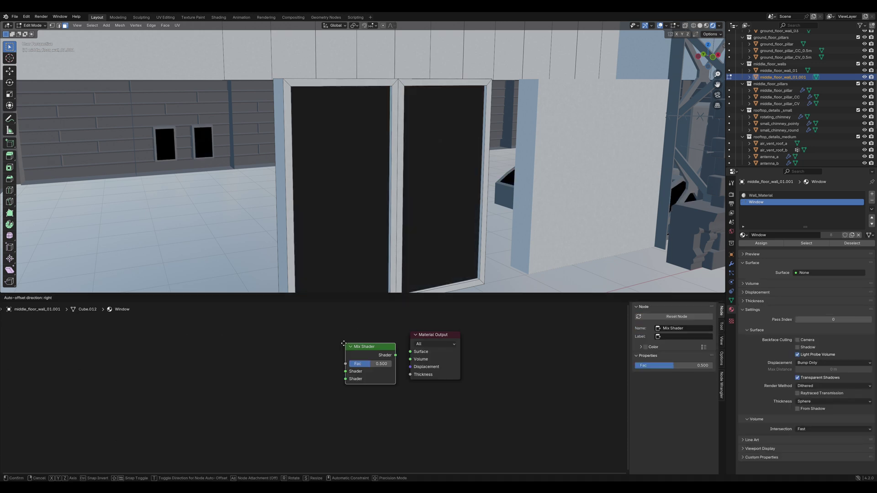
drag(391, 353, 410, 352)
Feed the Mix Shader's two inputs with a Glossy BSDF and a Transparent BSDF.
drag(341, 369, 238, 342)
click(196, 363)
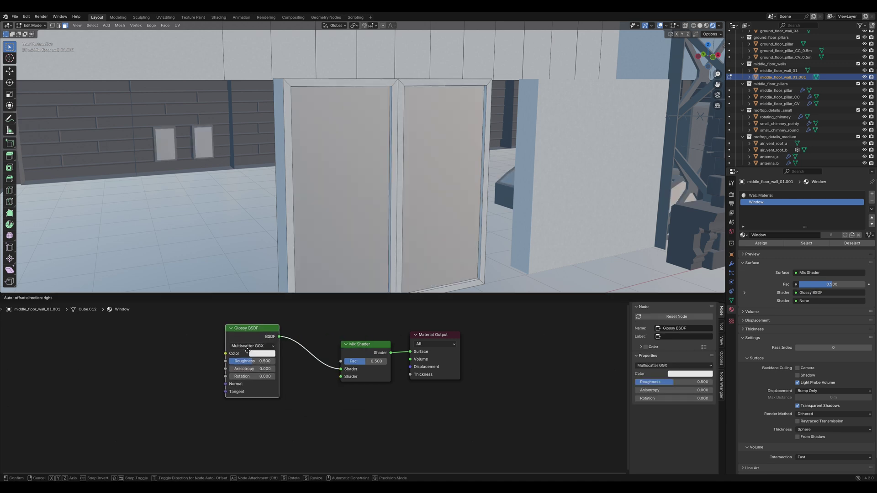
drag(341, 377, 334, 389)
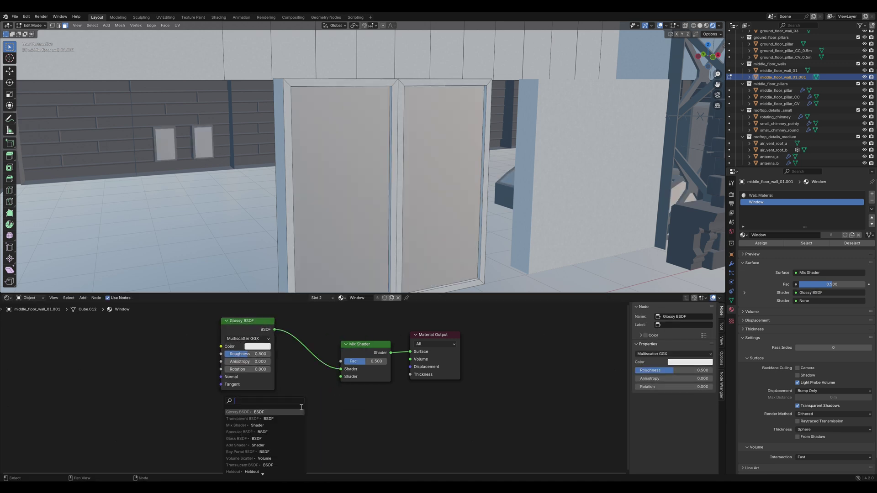
click(279, 416)
click(295, 426)
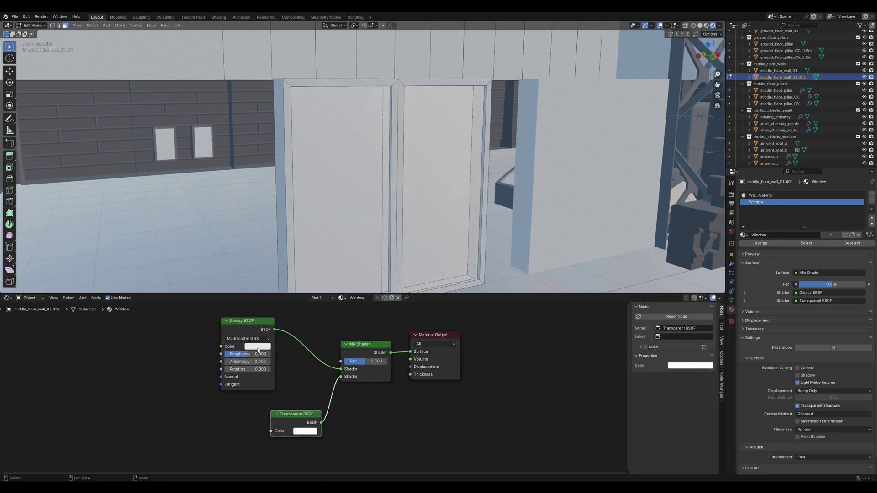
Darken the glossy and transparent colors to grey, and set the glossy roughness to 0.010 and the mix factor to 0.445.
click(258, 347)
drag(317, 244, 317, 250)
click(305, 431)
drag(364, 328, 364, 334)
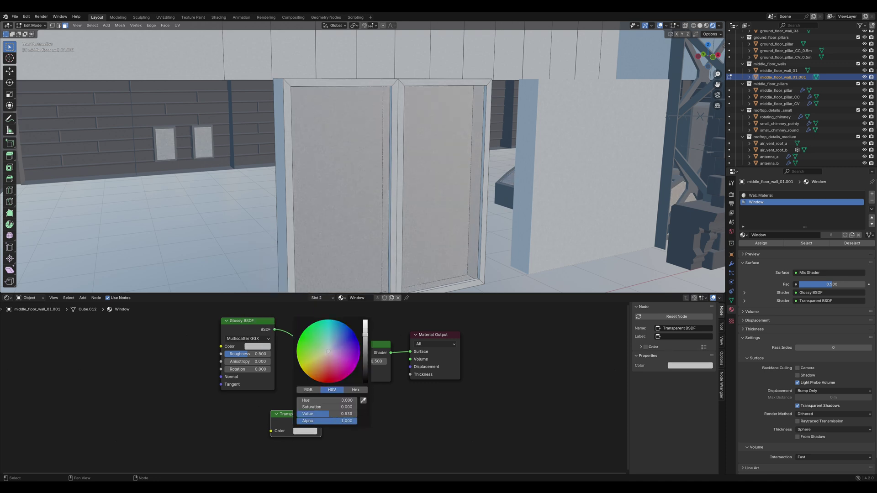
drag(254, 355, 228, 354)
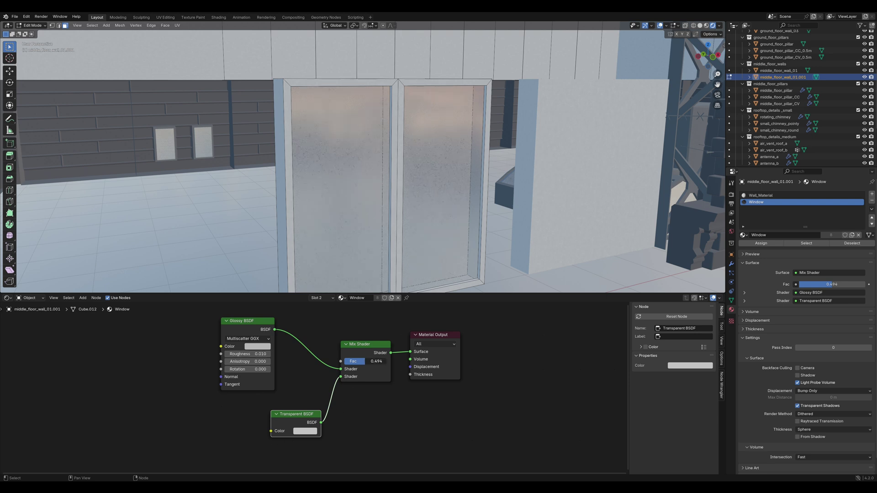
click(268, 346)
click(305, 432)
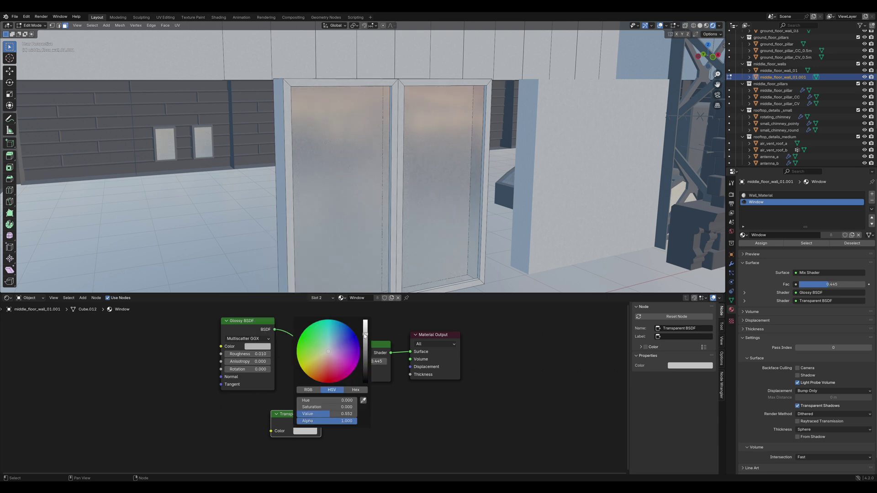
drag(365, 336, 365, 341)
Return to Object Mode and view the whole tower with its new window panels.
key(Tab)
scroll(509, 220, down, 10)
middle_drag(434, 60, 466, 184)
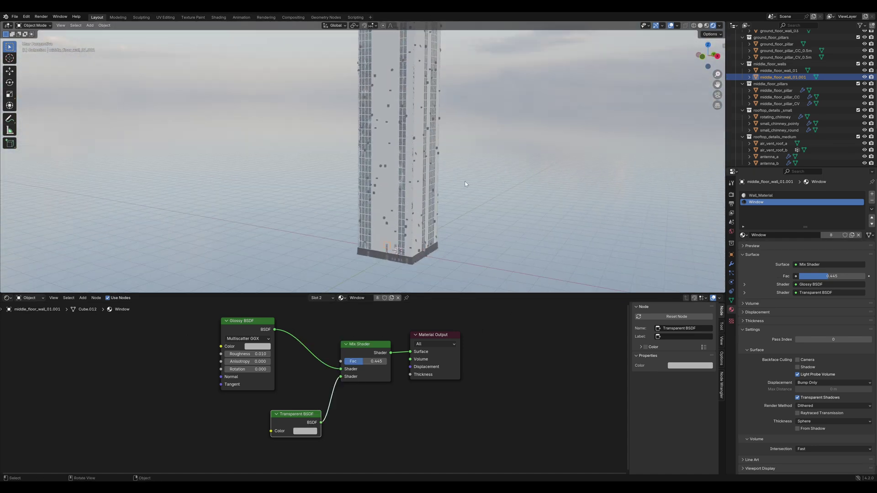
Duplicate the plain wall middle_floor_wall_01 about 7.2 m along negative X, to the other side of the window panel.
key(KP_Decimal)
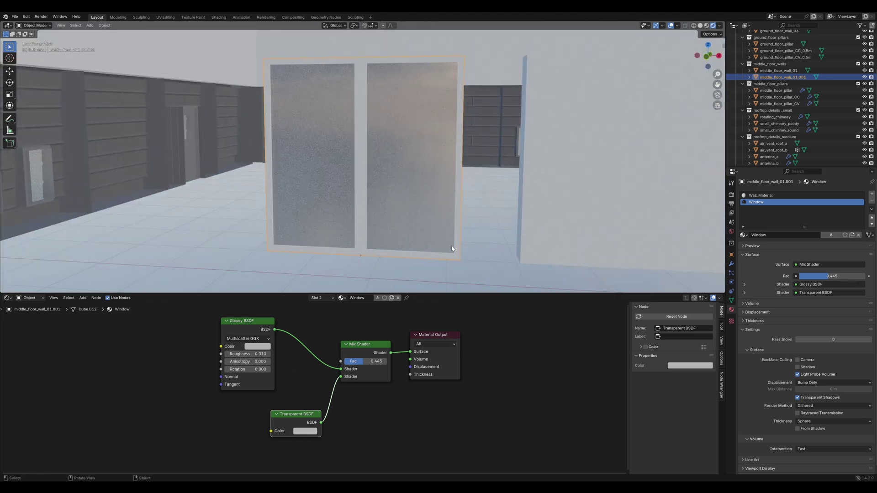
middle_drag(443, 240, 428, 204)
scroll(416, 218, down, 2)
scroll(432, 218, up, 1)
click(554, 181)
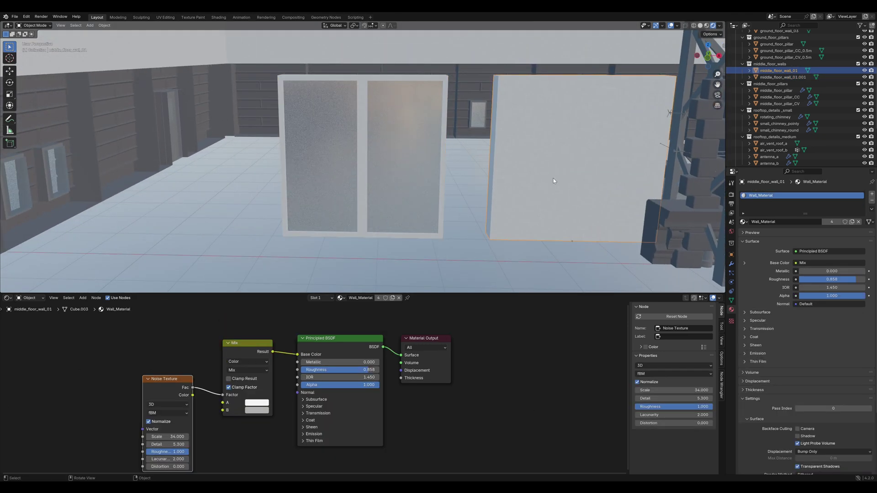
key(shift+d)
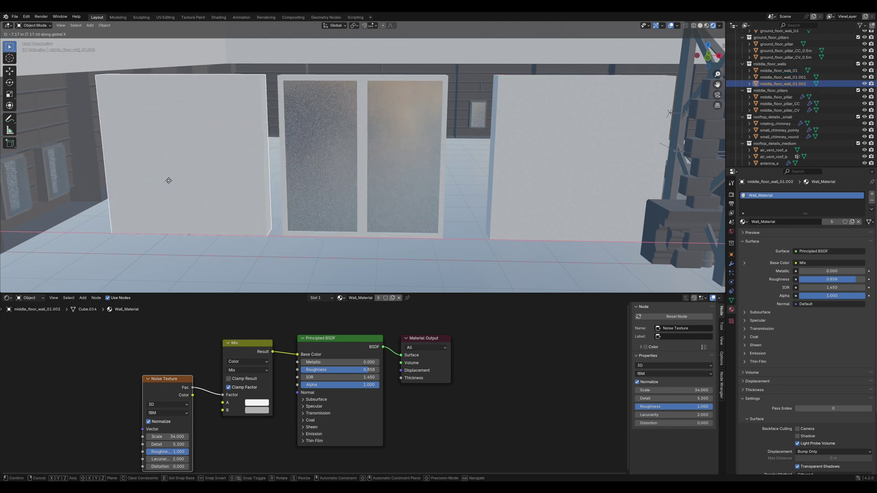
click(166, 180)
Inset the duplicated wall's front face by about 0.08 m in Edit Mode and extrude the inner face to form a frame.
middle_drag(258, 178, 405, 187)
key(Tab)
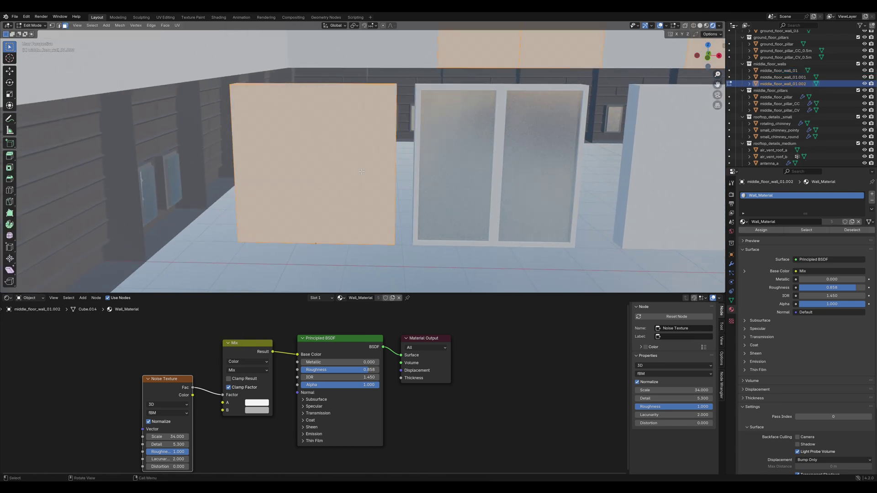
key(alt+a)
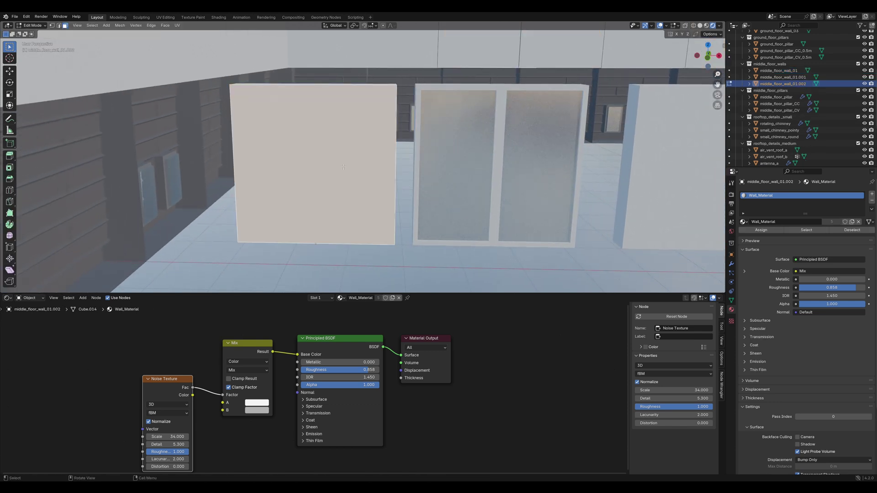
click(360, 167)
key(i)
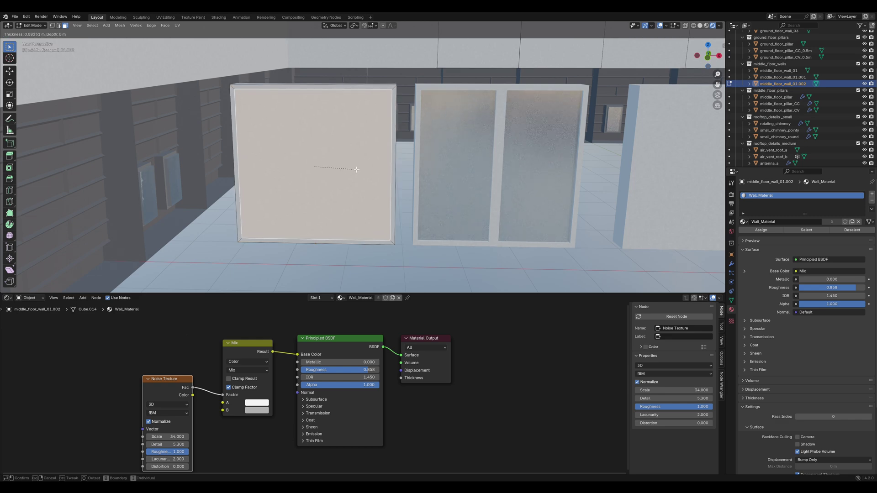
click(355, 170)
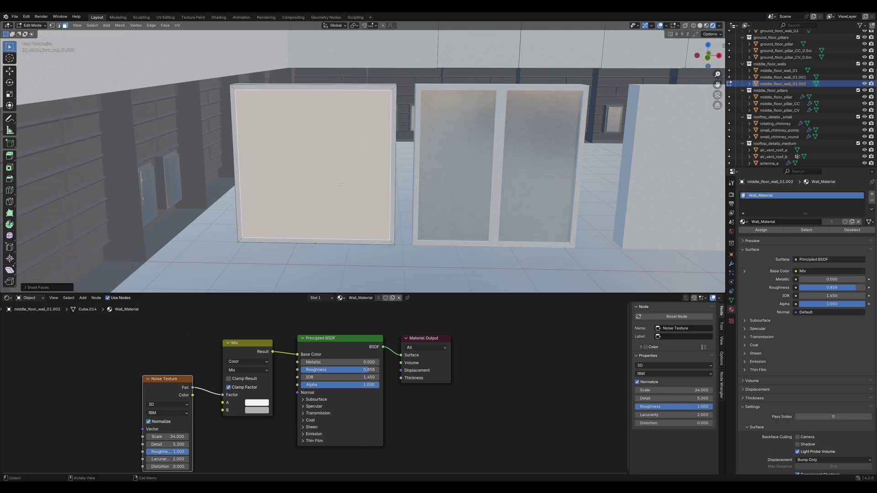
middle_drag(342, 171, 358, 178)
key(e)
click(360, 176)
Assign the existing Window material to the framed inner face through a second material slot, and save the file.
click(872, 195)
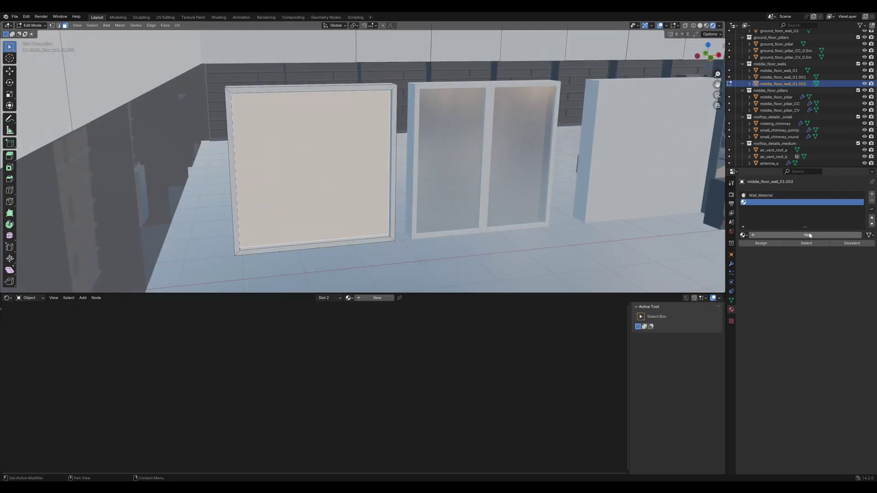
click(743, 235)
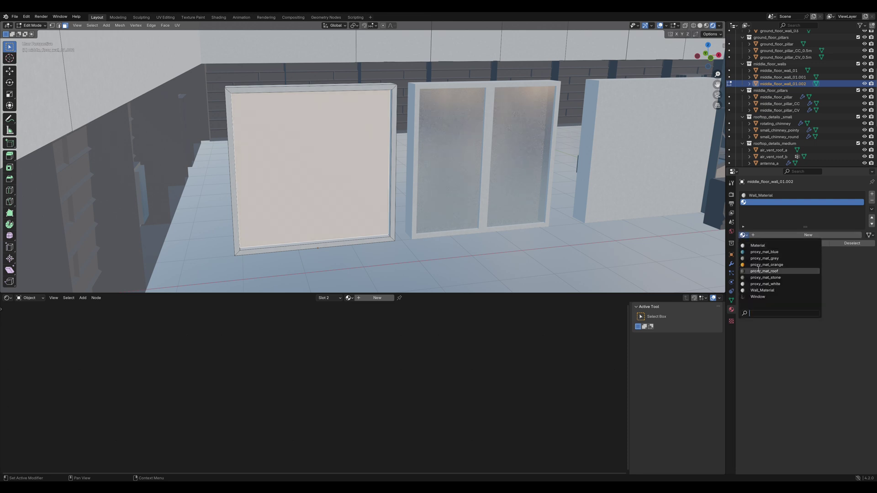
click(758, 297)
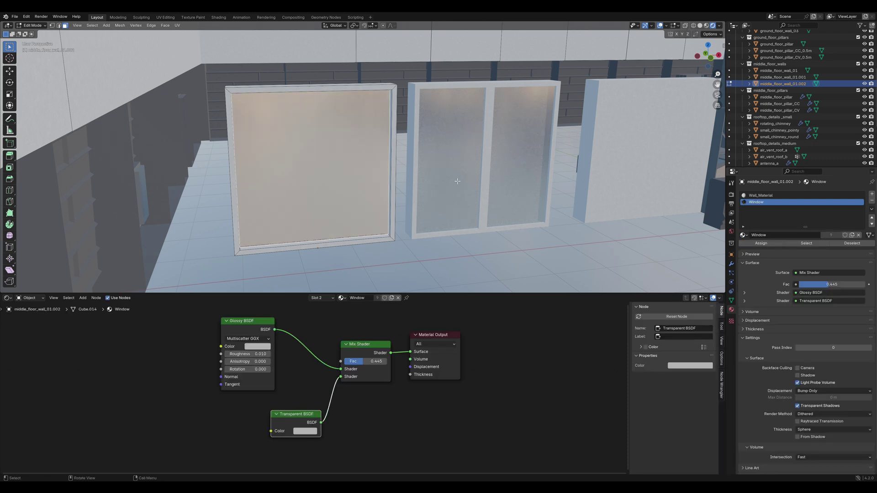
middle_drag(411, 214, 426, 218)
key(ctrl+s)
scroll(427, 218, down, 10)
shift+middle_drag(585, 32, 458, 148)
key(Tab)
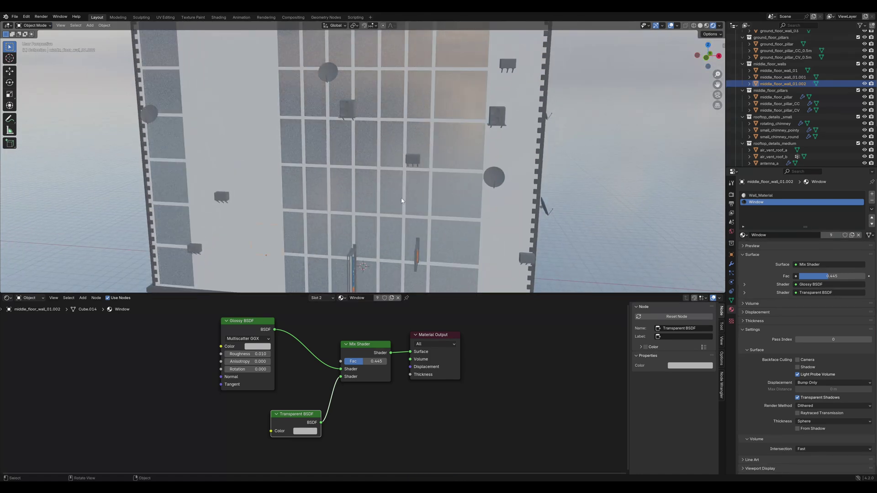
Duplicate the plain wall along the X axis and place the copy over the two-pane window module.
key(KP_Decimal)
middle_drag(401, 186, 292, 171)
scroll(398, 178, down, 5)
click(451, 169)
key(shift+d)
key(x)
click(290, 184)
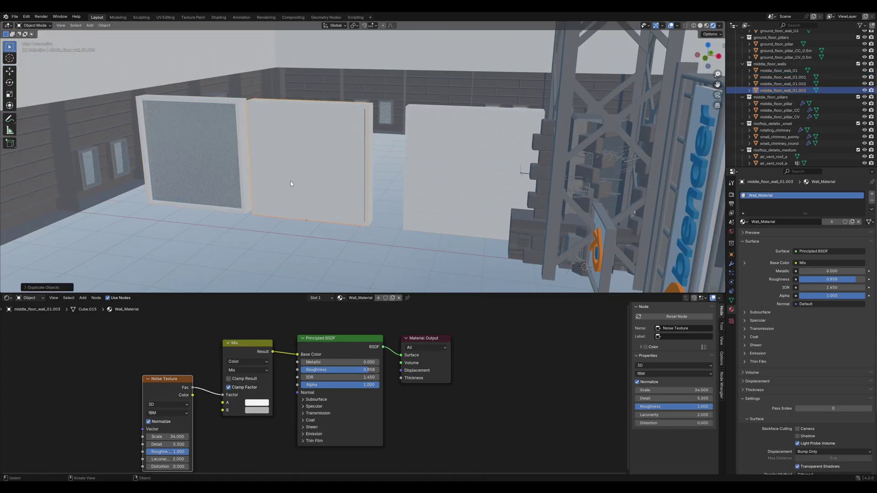
Isolate the new wall copy and add a cylinder with a custom vertex count to its mesh.
key(KP_Divide)
mouse_move(249, 179)
middle_down()
mouse_move(292, 189)
mouse_move(256, 184)
middle_up()
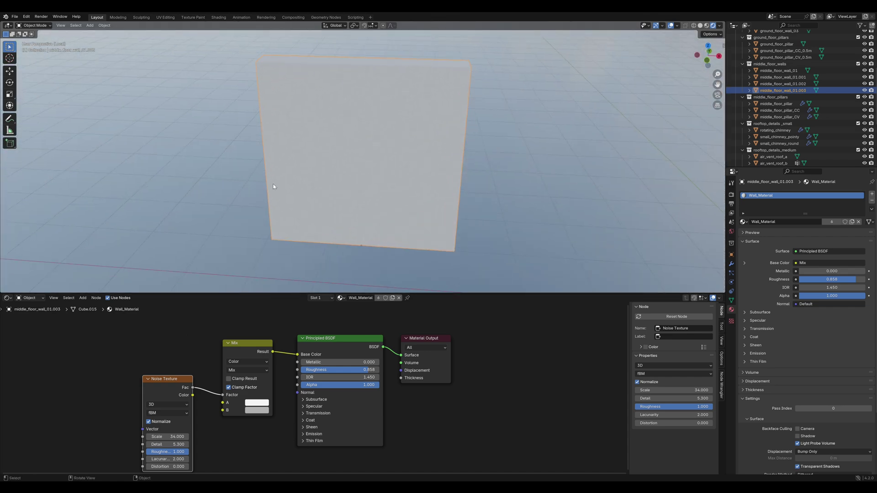
key(Tab)
scroll(245, 206, down, 4)
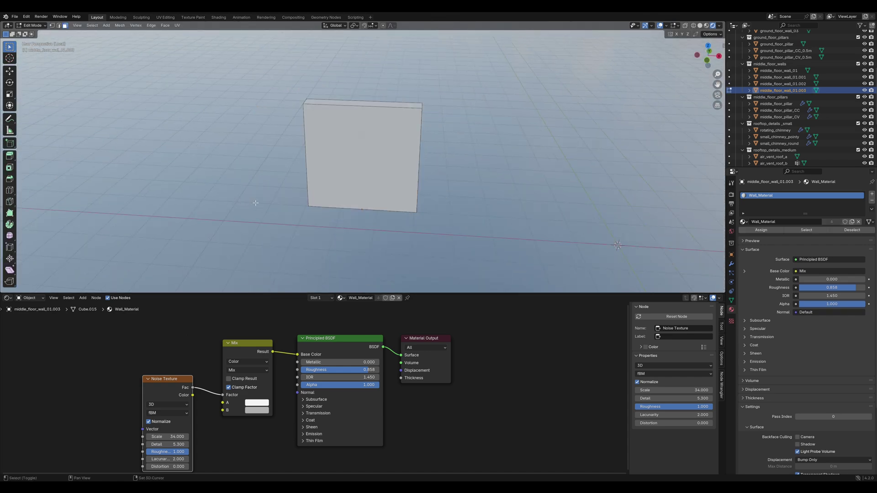
key(shift+a)
click(240, 236)
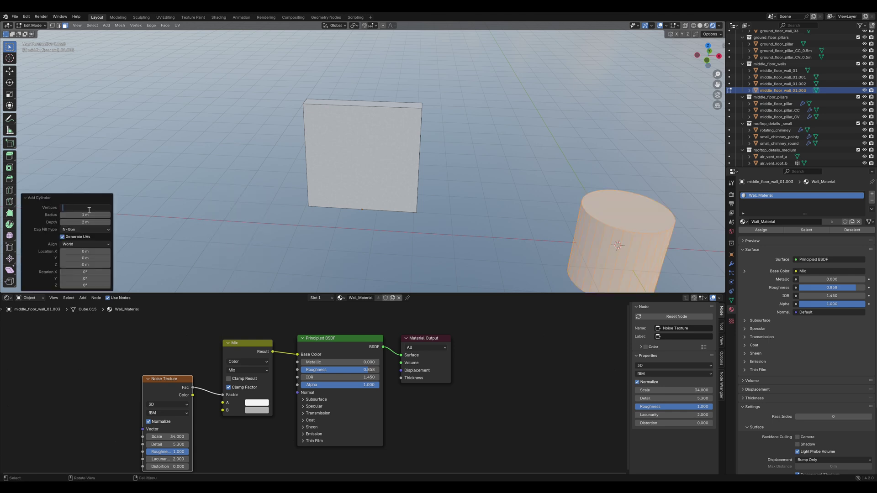
click(466, 244)
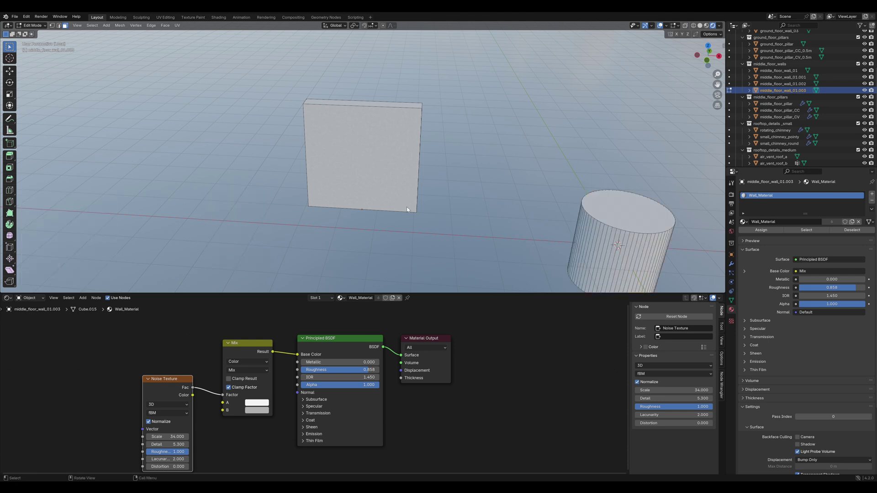
Centre the cylinder on the wall in top view and scale it about 1.49 times so its diameter matches the wall's width.
middle_drag(408, 208, 434, 214)
key(l)
key(g)
click(377, 212)
key(KP_7)
key(g)
click(372, 179)
key(s)
click(443, 188)
key(g)
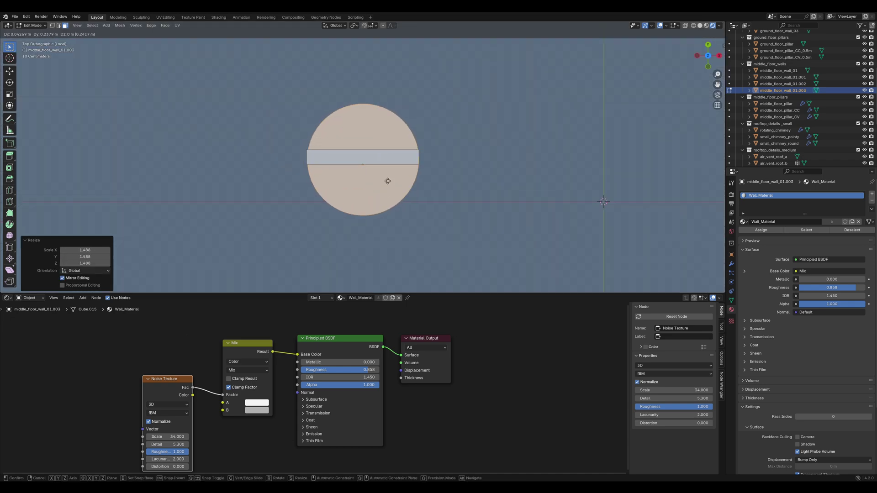
click(388, 181)
Align the cylinder vertically with the wall by moving it along Z, and show the model in solid shading.
middle_drag(260, 254, 311, 201)
key(KP_1)
key(z)
key(g)
key(z)
click(414, 122)
mouse_move(430, 135)
middle_down()
mouse_move(414, 167)
mouse_move(391, 183)
mouse_move(489, 147)
mouse_move(470, 176)
mouse_move(522, 186)
mouse_move(457, 195)
mouse_move(392, 173)
middle_up()
key(z)
click(457, 195)
Circle-select the side faces on the cylinder's back half and delete them.
key(c)
mouse_move(396, 177)
mouse_down()
mouse_move(319, 173)
mouse_move(259, 197)
mouse_up()
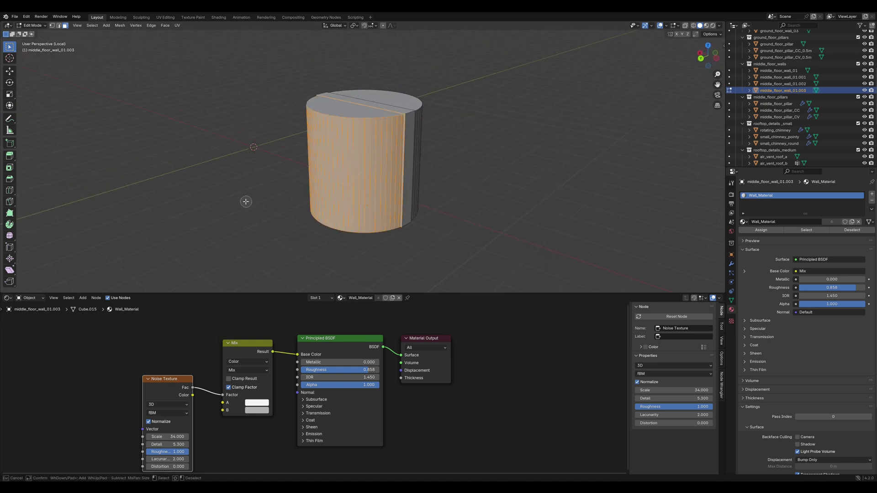
right_click(246, 201)
middle_drag(246, 201, 367, 191)
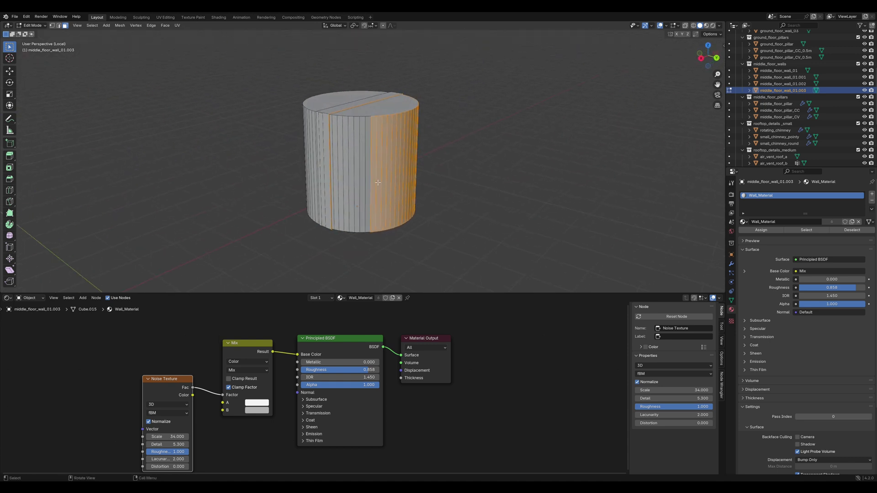
key(c)
drag(378, 182, 335, 174)
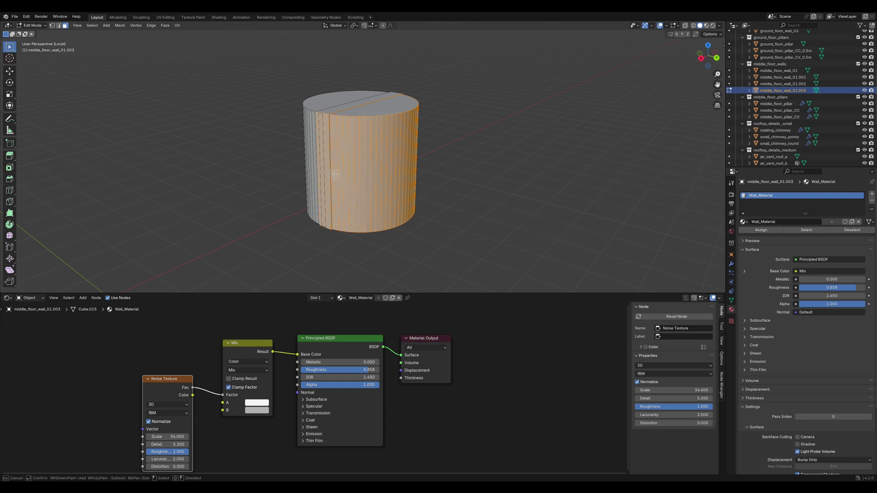
right_click(359, 176)
key(x)
click(351, 193)
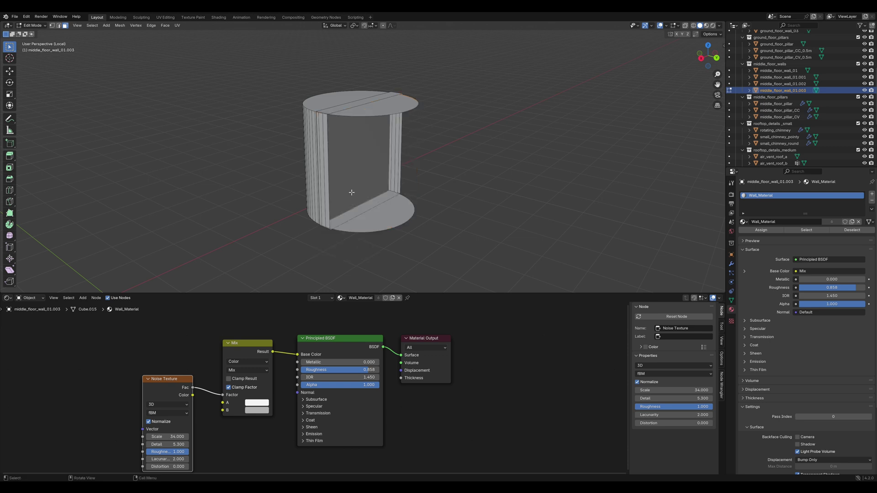
Delete the original flat wall mesh inside the cylinder and save the file.
middle_drag(352, 192, 336, 151)
key(l)
key(x)
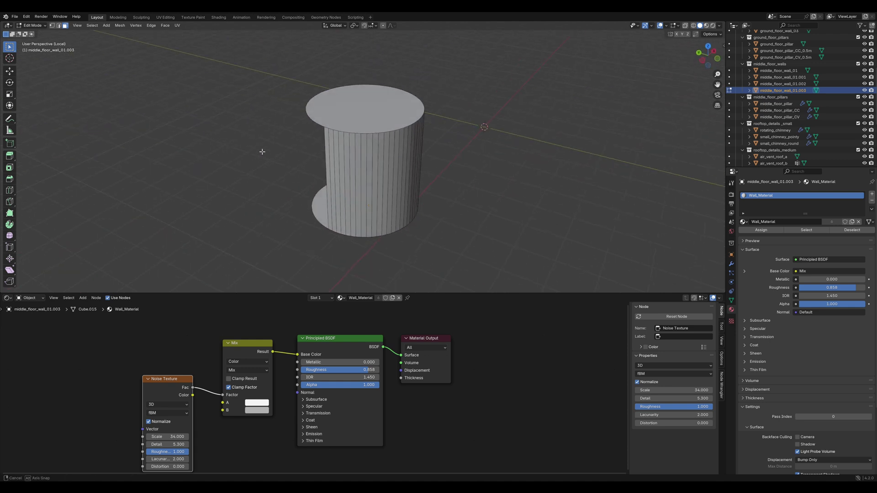
key(ctrl+s)
Cut two horizontal edge loops around the cylinder and spread them apart by scaling about 2.2 times along Z.
key(ctrl+r)
scroll(357, 170, up, 1)
click(357, 170)
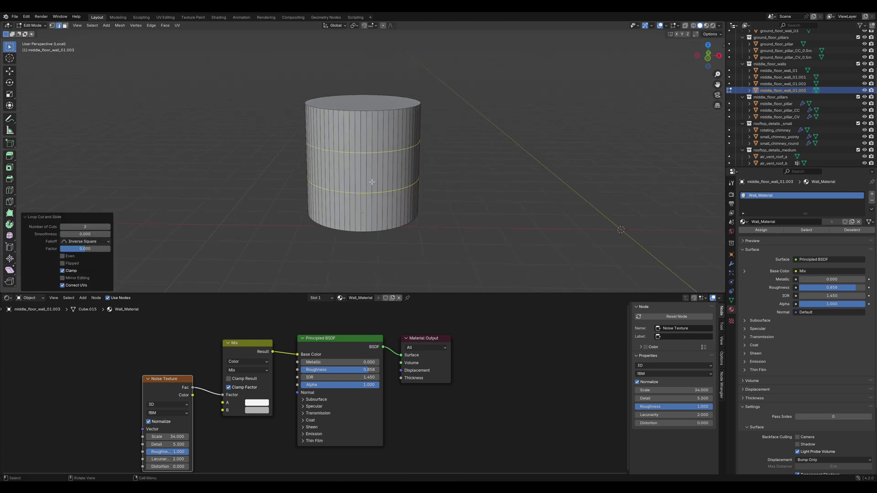
right_click(356, 170)
key(s)
key(z)
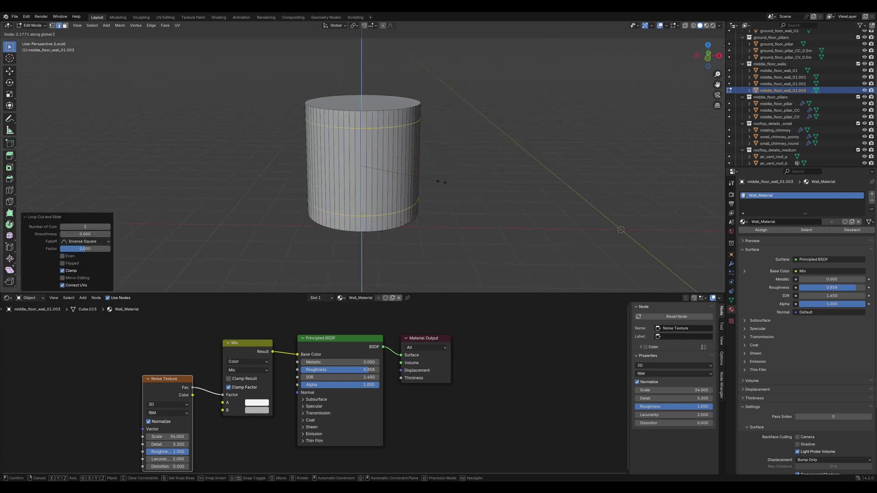
click(446, 181)
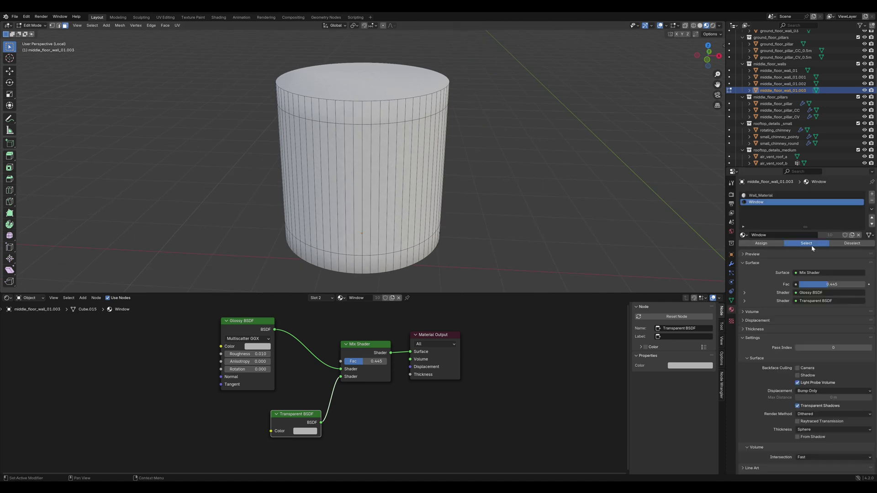
Assign the Window material to the cylinder's middle band of faces and return to Object Mode.
click(813, 248)
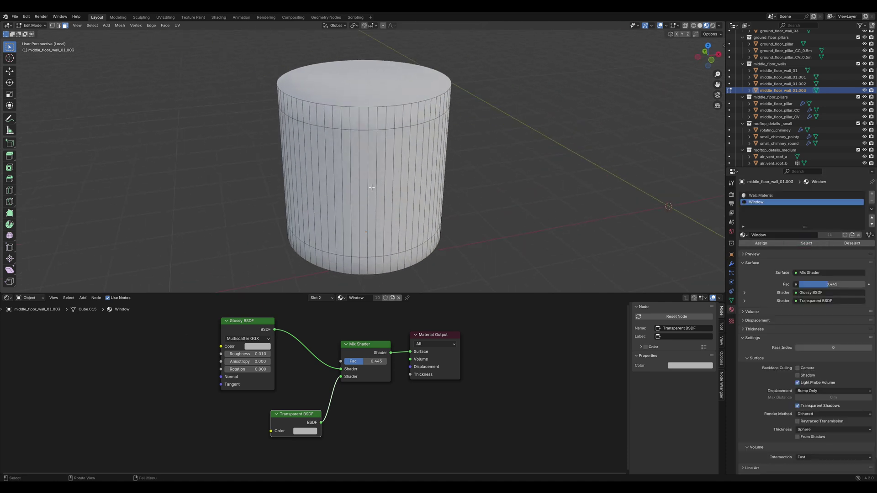
click(761, 243)
click(461, 201)
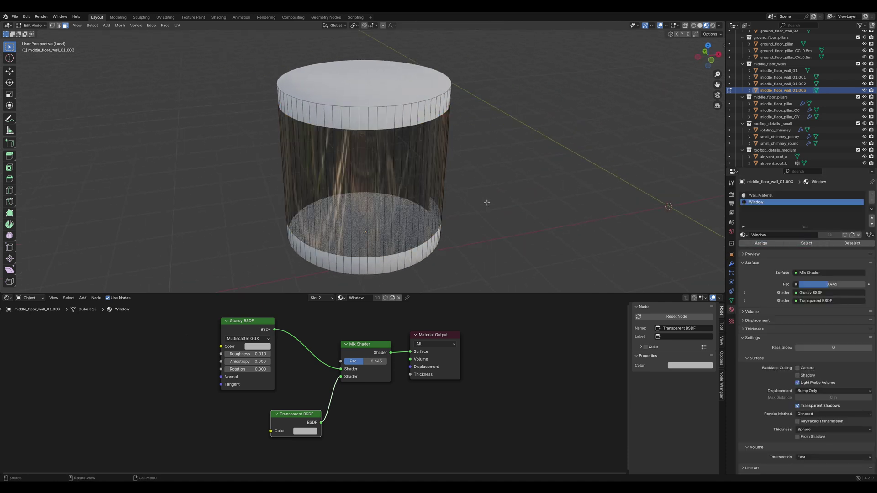
middle_drag(503, 197, 490, 196)
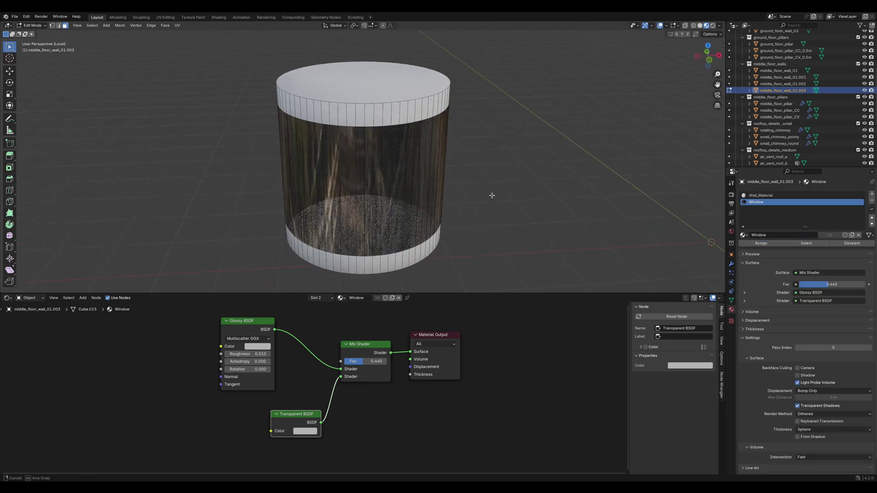
key(ctrl+f)
key(Escape)
key(Tab)
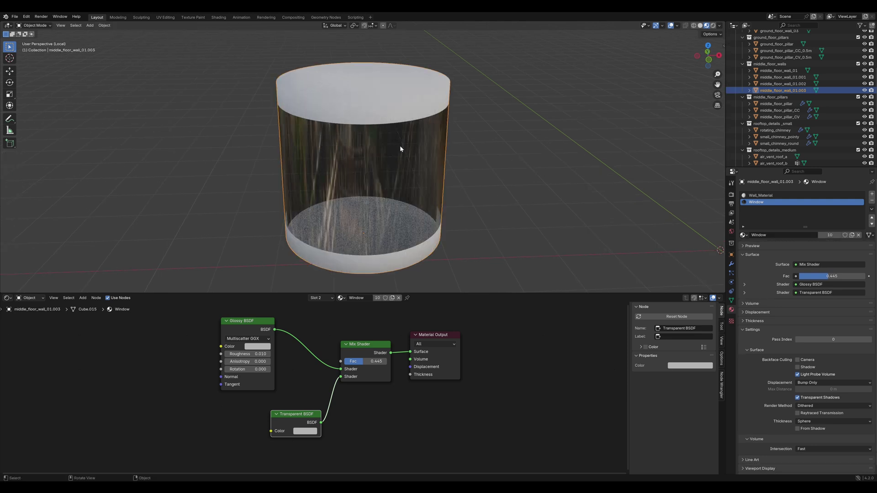
Exit the isolated view and inspect the whole tower with its round modules in rendered shading.
key(slash)
click(714, 26)
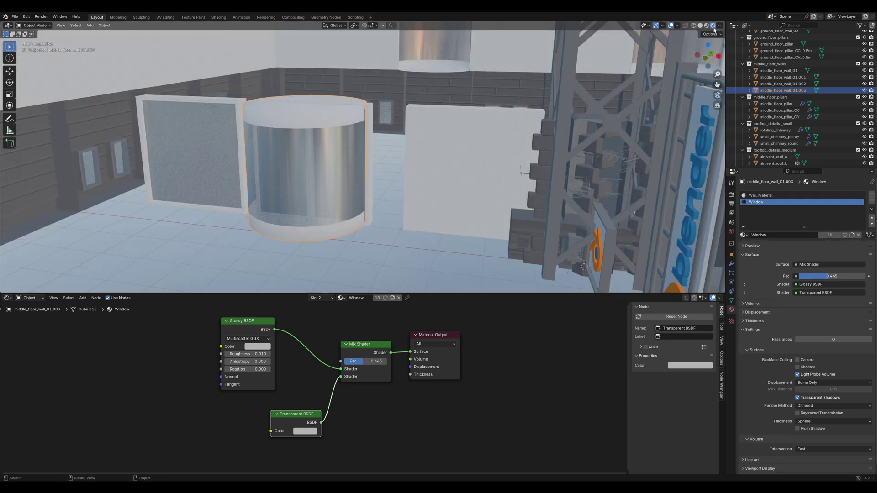
scroll(380, 153, up, 1)
scroll(380, 152, down, 12)
middle_drag(379, 152, 526, 142)
click(521, 230)
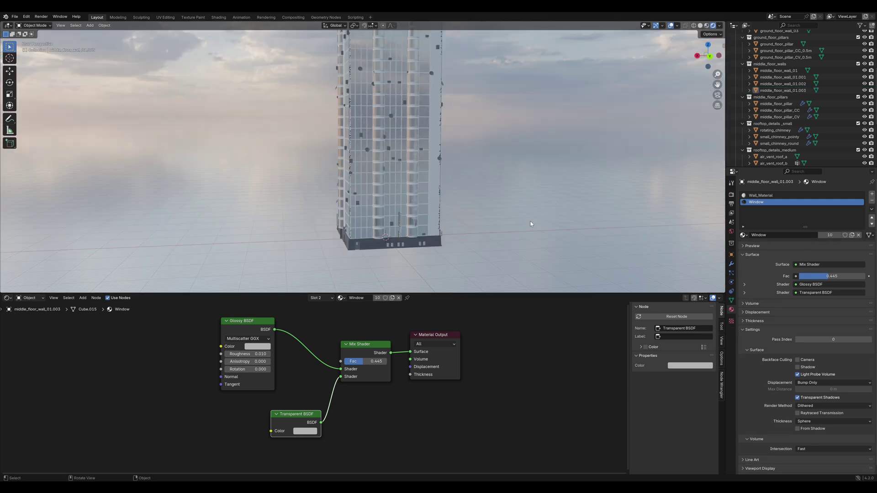
Split off a second area below the 3D view and show the building's geometry node tree in it.
drag(1, 473, 10, 368)
click(7, 373)
click(24, 428)
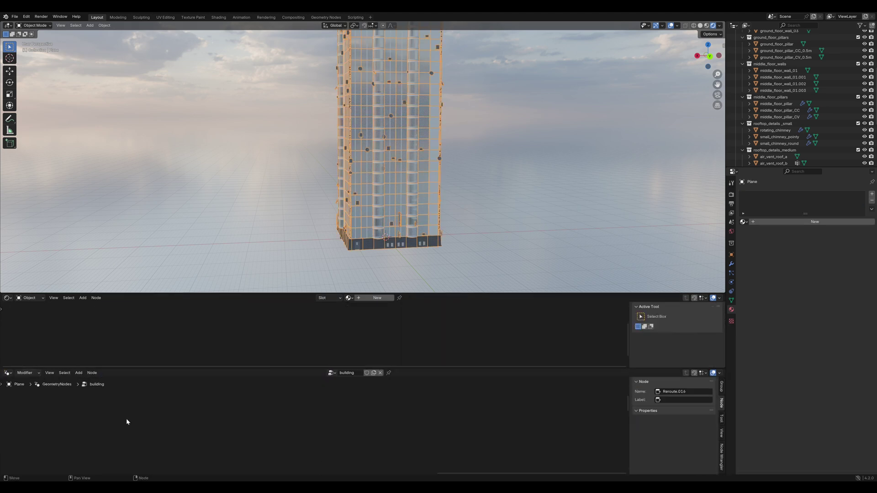
Set the Seed of the node that uses the middle_floor_walls collection to 0.
scroll(127, 422, down, 6)
middle_drag(126, 422, 392, 388)
scroll(405, 429, up, 5)
scroll(366, 425, up, 3)
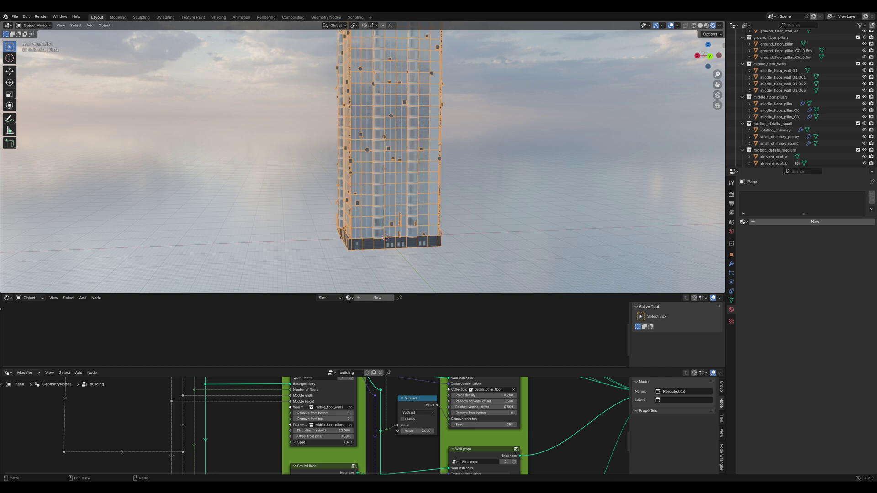
mouse_move(323, 443)
mouse_down()
mouse_move(337, 443)
mouse_move(326, 442)
mouse_up()
middle_drag(269, 217, 414, 218)
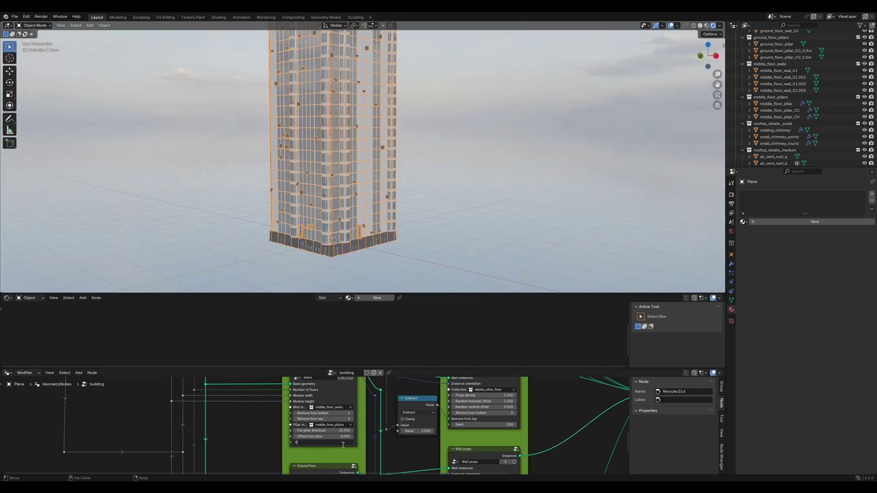
key(Return)
middle_drag(375, 203, 293, 197)
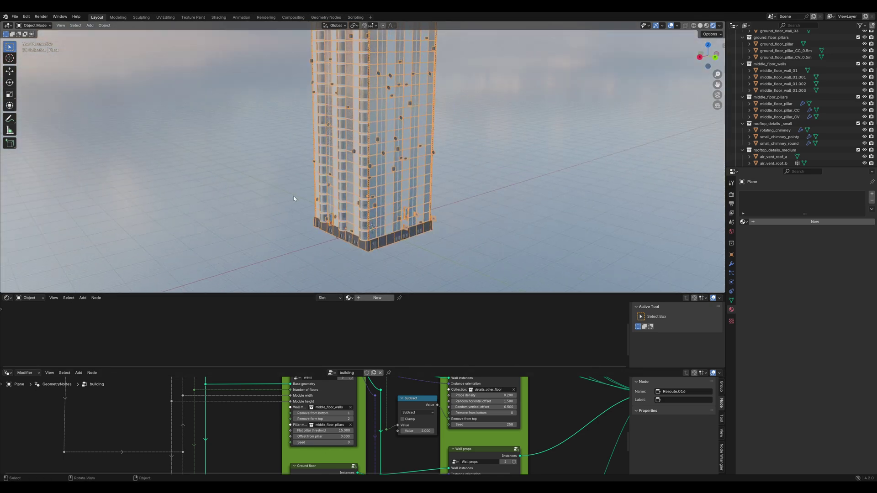
Raise the middle-floor wall Seed one step at a time to try other module distributions, and check the whole tower.
click(352, 443)
middle_drag(424, 173, 400, 178)
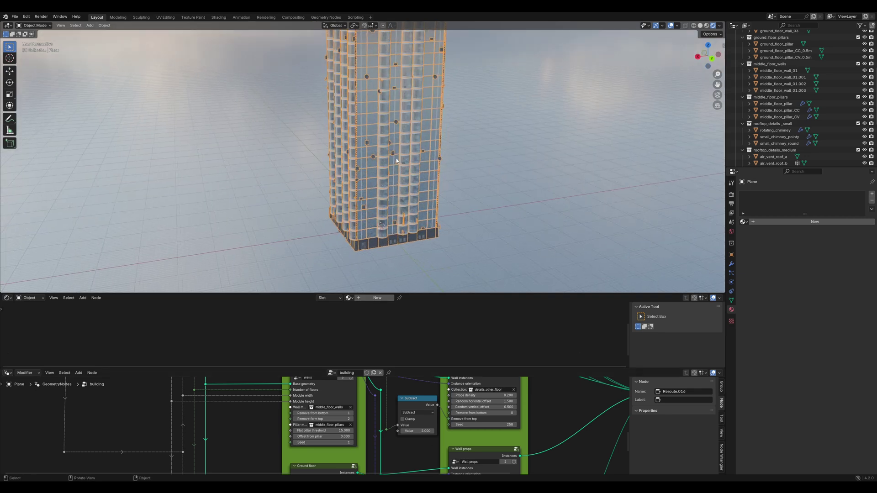
click(352, 444)
click(352, 443)
click(352, 443)
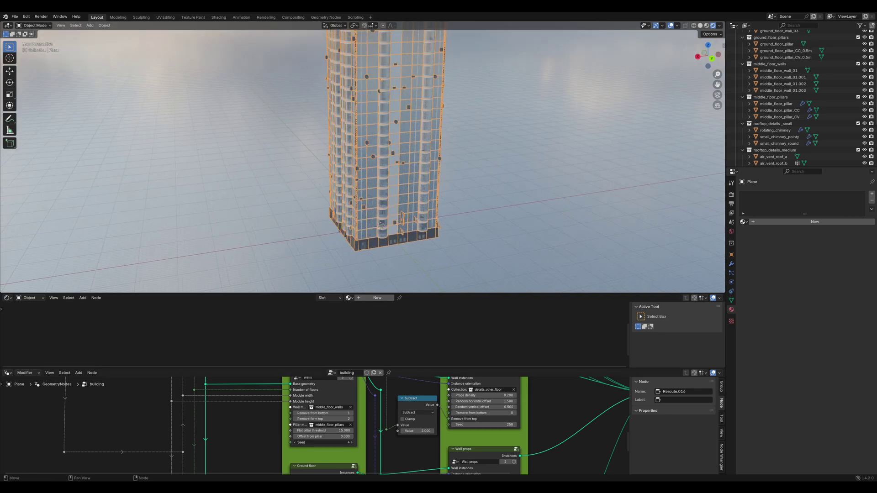
click(352, 443)
click(353, 444)
middle_drag(402, 206, 471, 116)
scroll(483, 259, down, 5)
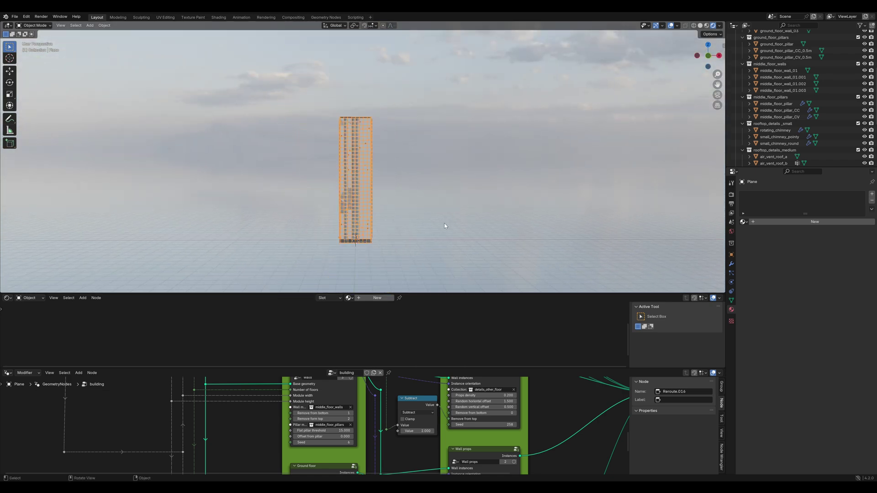
Shrink the geometry node area and examine the tower's facade for leftover wall details.
middle_drag(441, 220, 400, 218)
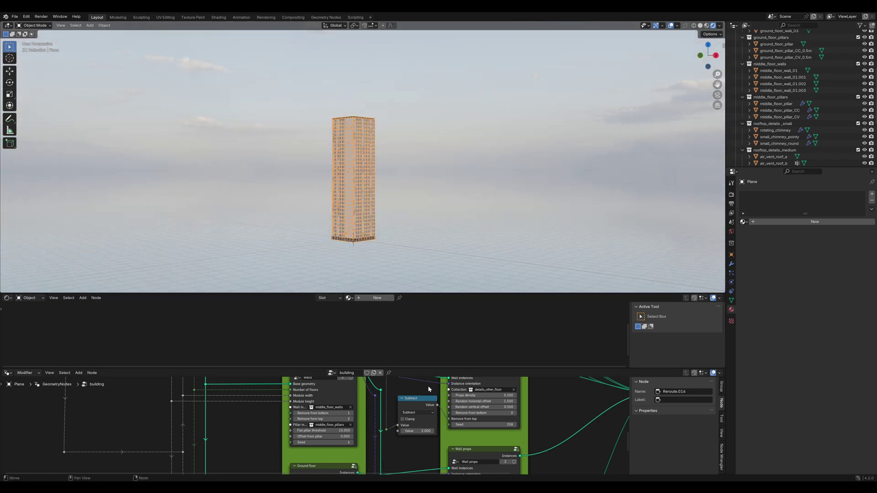
drag(438, 368, 426, 427)
key(Tab)
key(Tab)
click(426, 231)
middle_drag(415, 177, 332, 166)
scroll(386, 188, up, 4)
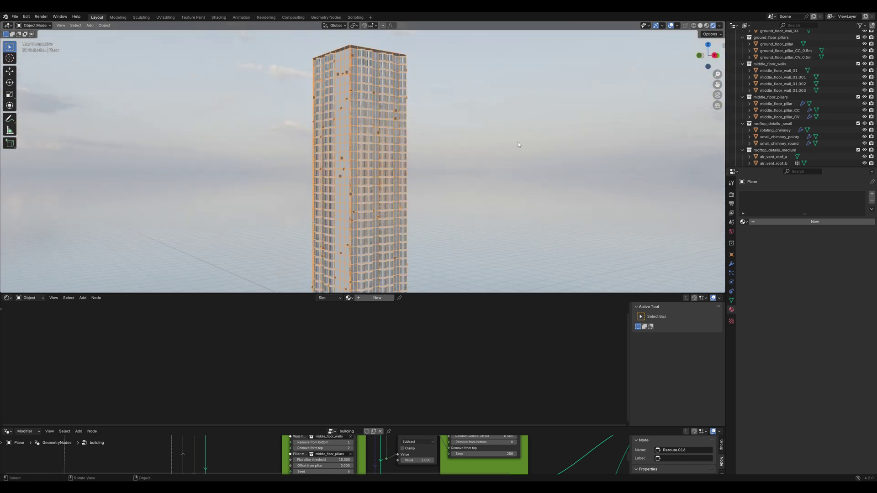
Delete air_vent_a, air_vent_b and satellite from the details_other_floor collection.
scroll(781, 91, down, 1)
scroll(767, 86, up, 6)
click(769, 74)
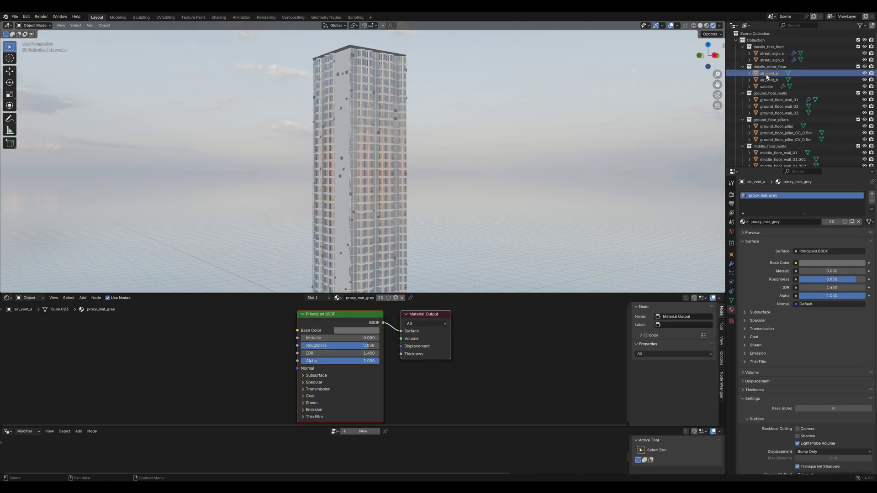
key(x)
click(771, 80)
key(x)
click(770, 74)
key(x)
Look closely at the tower's corners and delete middle_floor_pillar_CC and middle_floor_pillar_CV from the middle_floor_pillars collection.
middle_drag(470, 64, 473, 225)
scroll(406, 169, up, 5)
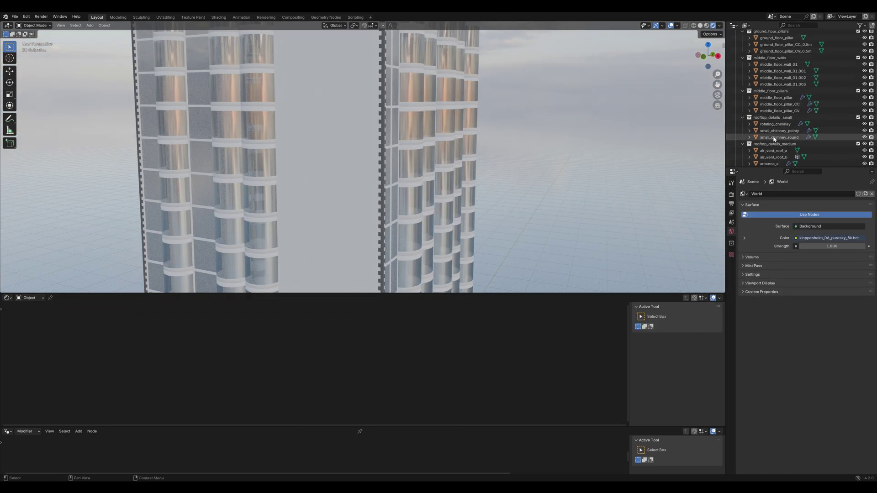
scroll(775, 73, down, 5)
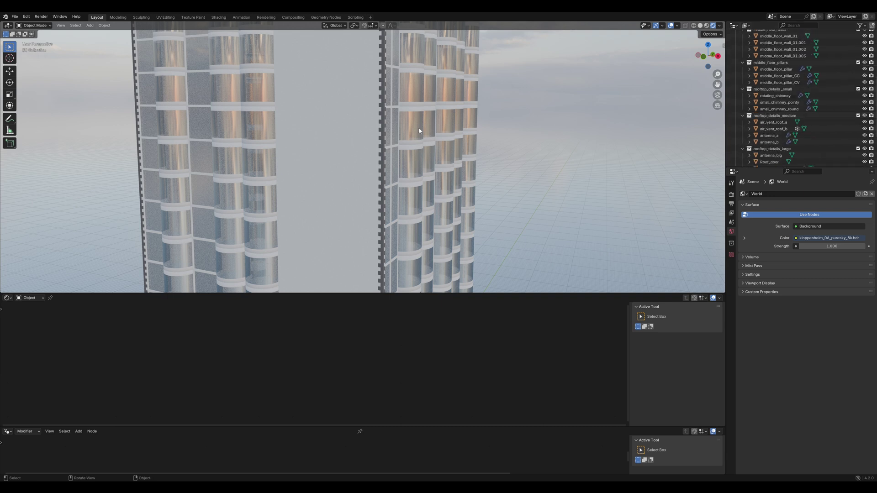
scroll(775, 91, up, 1)
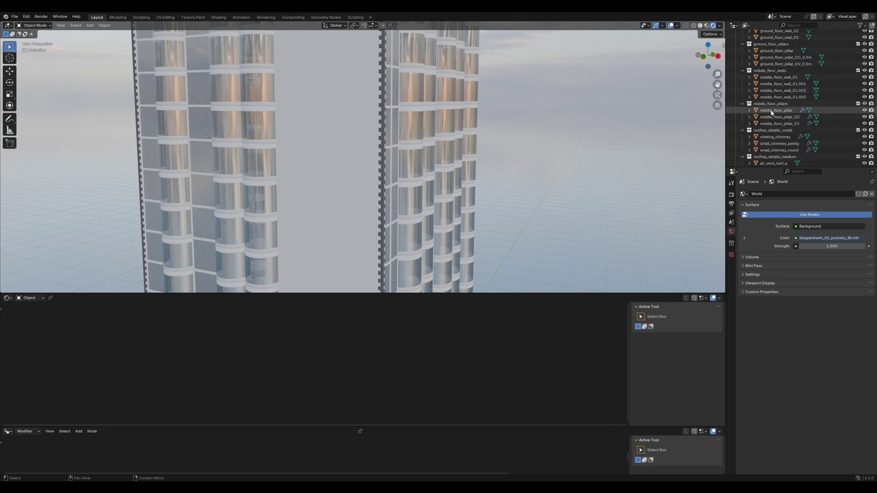
click(772, 117)
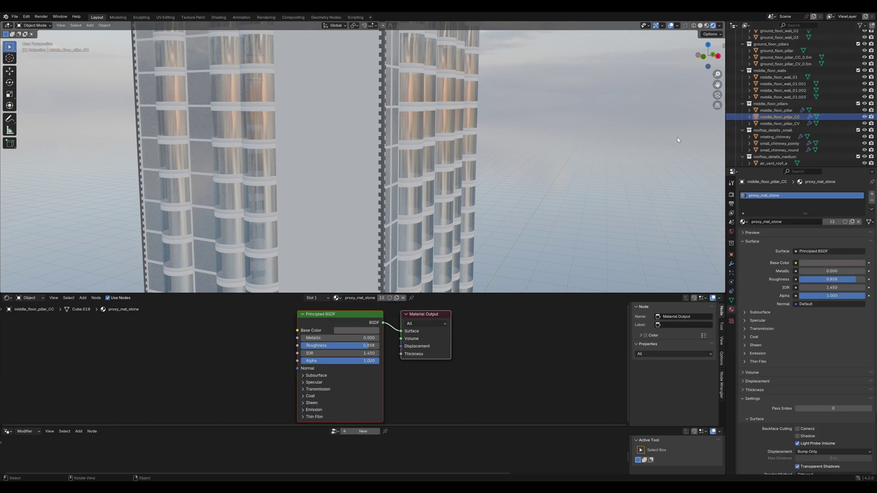
key(Delete)
click(775, 118)
key(Delete)
Isolate the middle_floor_pillar object and add a cube to its mesh in Edit Mode.
click(775, 111)
key(KP_Decimal)
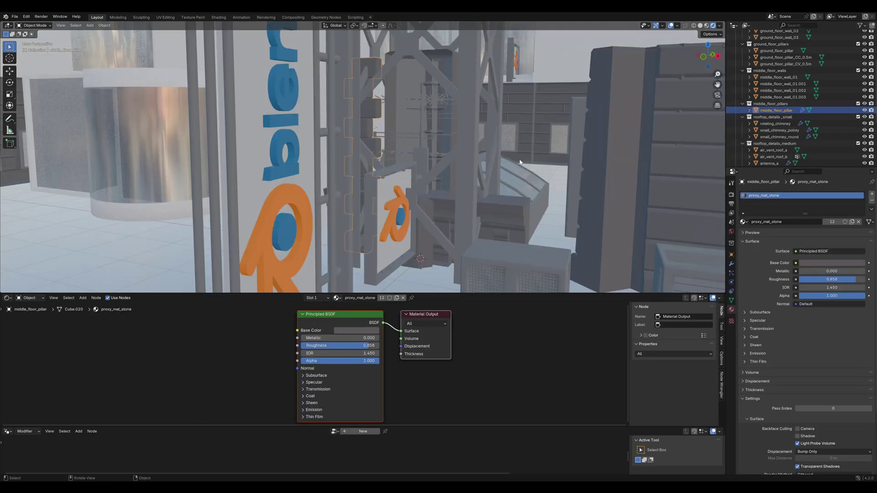
key(KP_Divide)
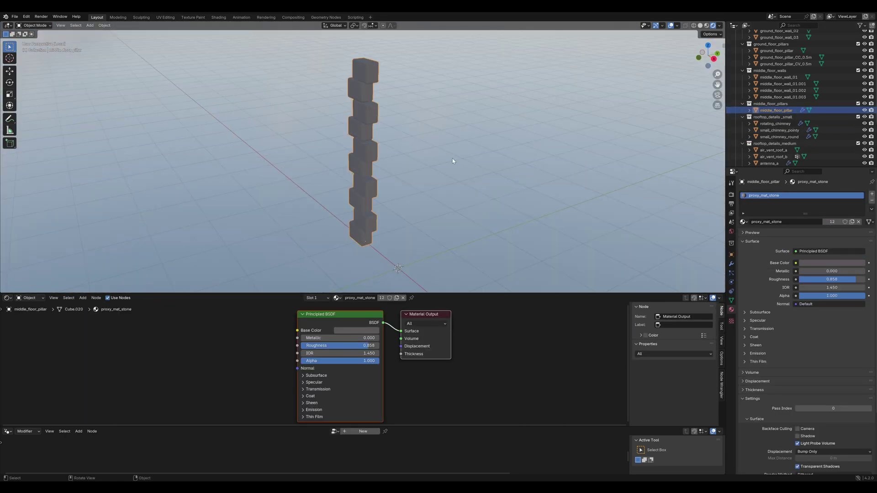
middle_drag(410, 161, 428, 166)
key(Tab)
key(shift+a)
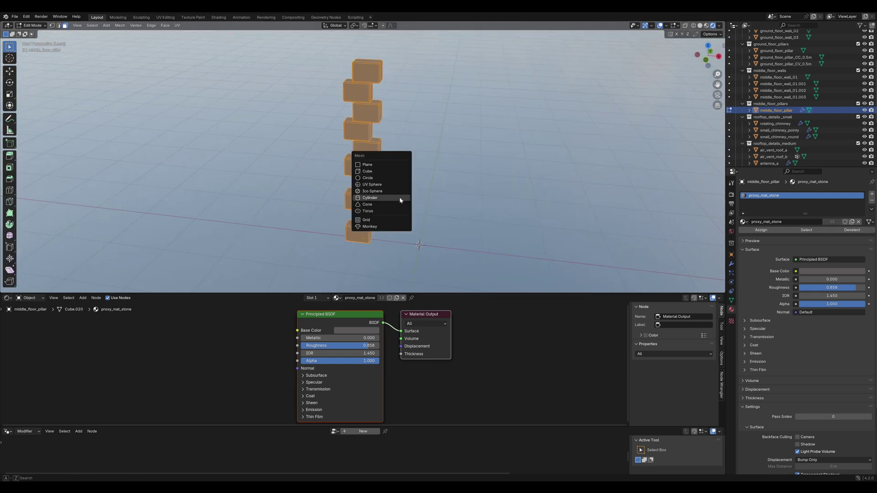
click(394, 172)
In top view, move the cube over the old pillar's footprint and scale it down to about a third.
key(KP_7)
key(g)
click(406, 168)
key(s)
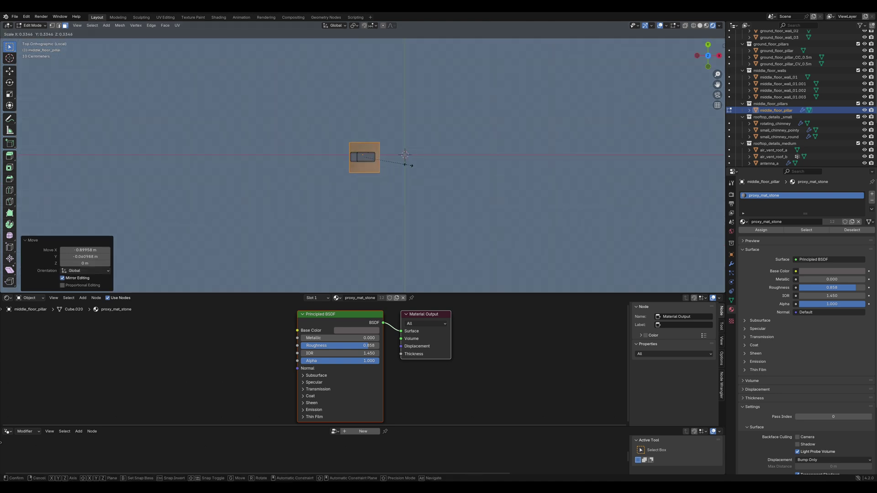
click(406, 166)
Fine-tune the cube's position and size around the old pillar and rotate it 45° in top view.
key(g)
click(405, 167)
key(s)
click(412, 168)
key(g)
key(g)
click(411, 166)
key(r)
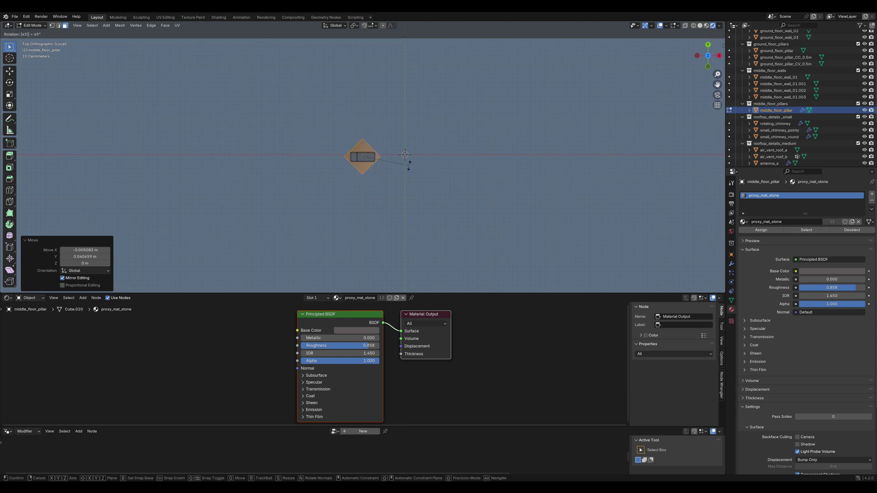
key(Return)
Raise the cube along Z and stretch it vertically to the height of the old block pillar.
middle_drag(342, 188, 435, 121)
key(g)
key(z)
click(471, 130)
key(s)
key(z)
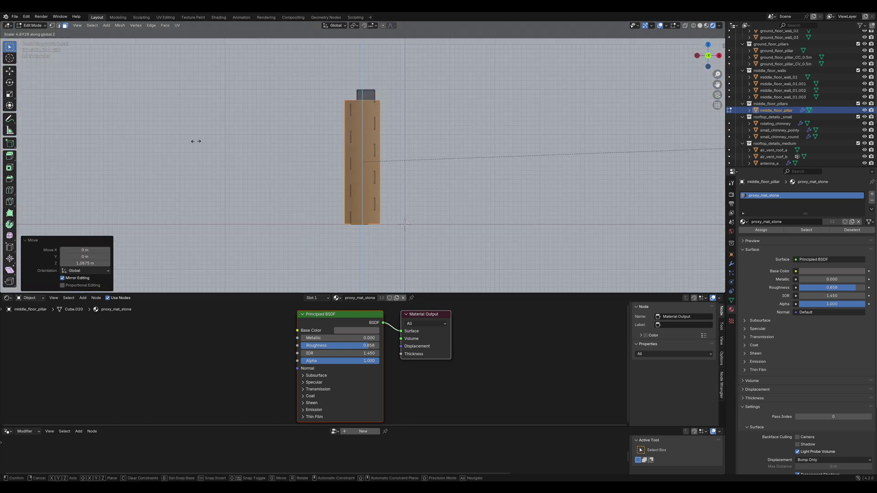
click(227, 138)
Delete the vertices of the old stone blocks inside the new square pillar.
middle_drag(228, 138, 328, 171)
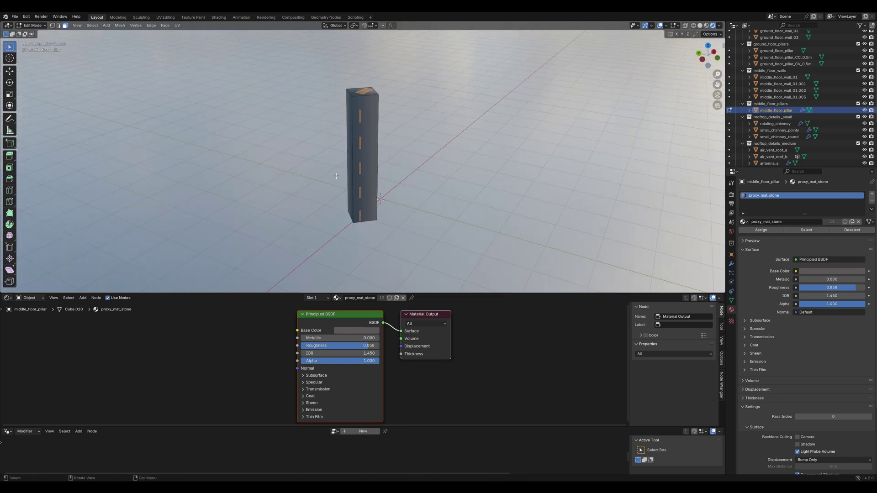
key(x)
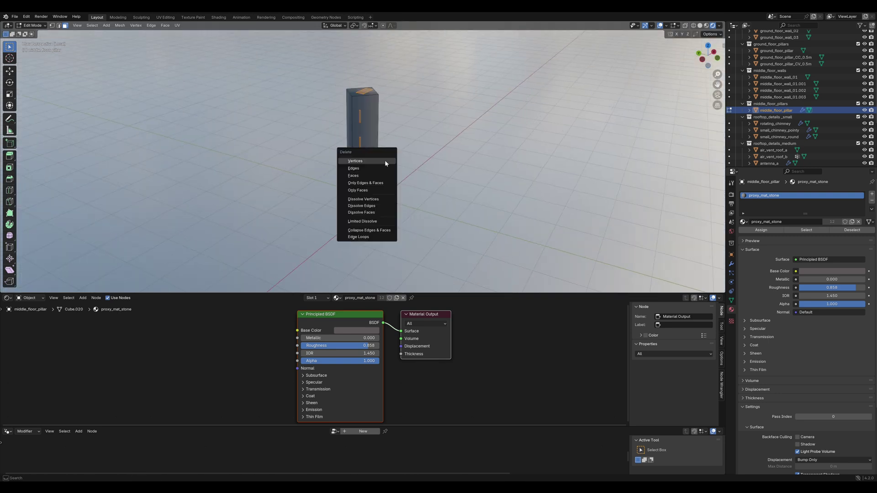
click(356, 161)
middle_drag(385, 162, 353, 147)
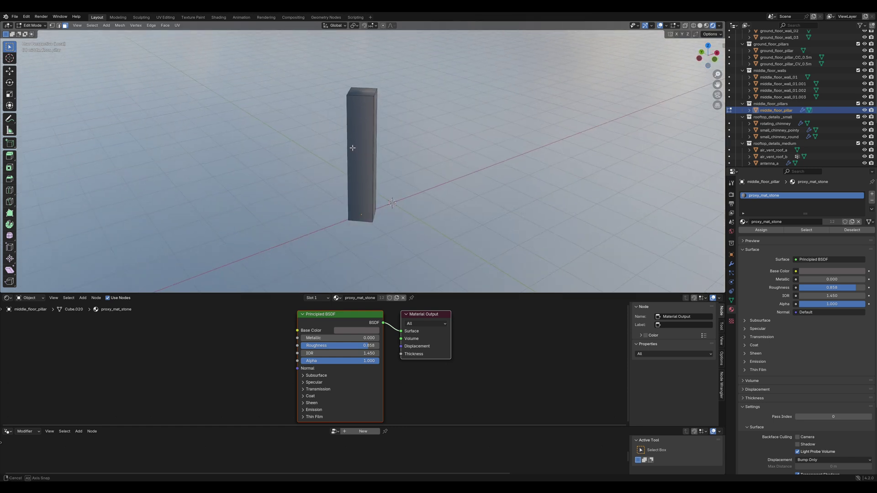
Remove the WeightedNormal modifier from the middle-floor pillar.
click(731, 265)
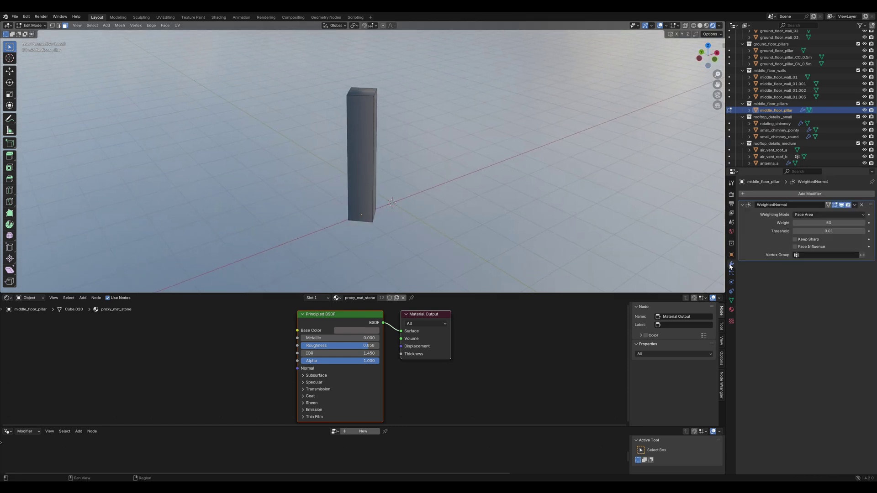
click(861, 206)
middle_drag(432, 143, 403, 126)
middle_drag(458, 160, 373, 112)
Cut the square pillar with 19 evenly spaced horizontal edge loops.
click(371, 110)
key(alt+a)
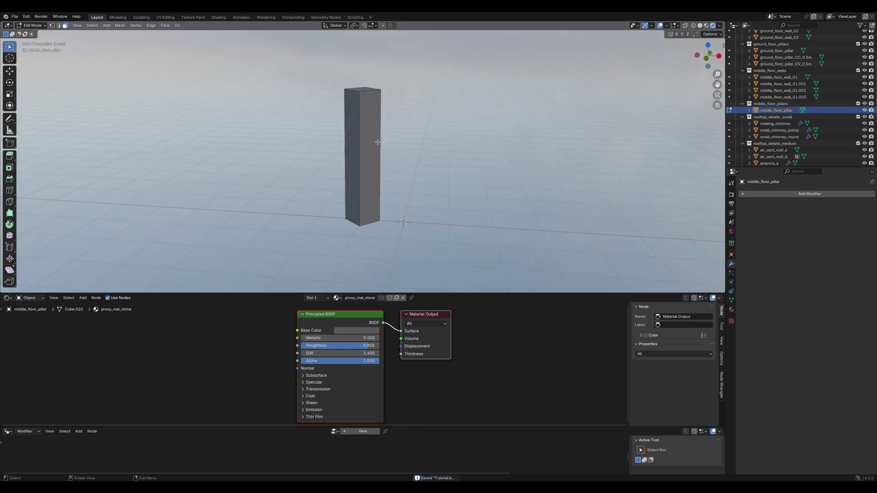
key(ctrl+r)
scroll(368, 164, up, 18)
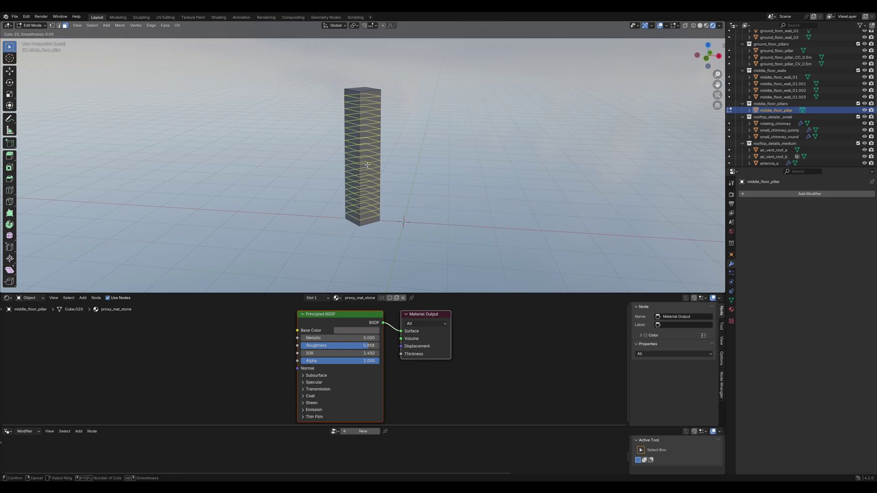
click(367, 164)
right_click(396, 152)
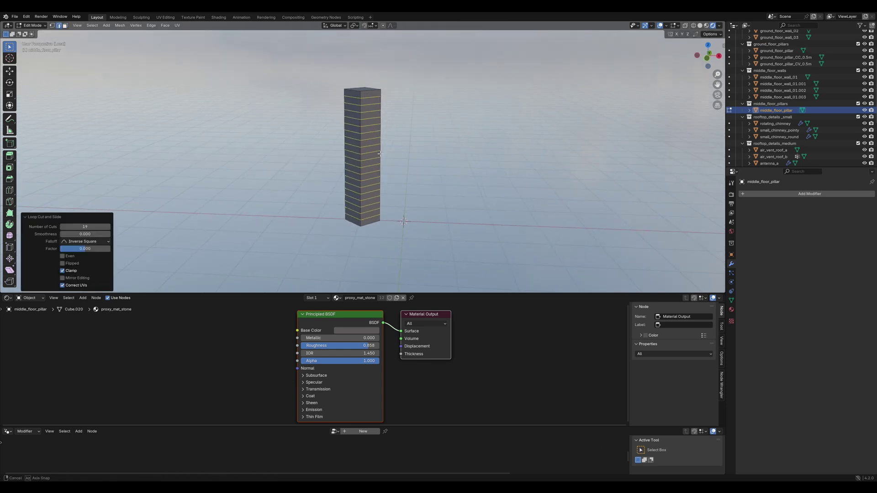
Inset the pillar's banded side faces individually by about 0.052 m and extrude them inward.
key(c)
key(3)
mouse_move(372, 102)
mouse_down()
mouse_move(372, 217)
mouse_move(353, 100)
mouse_move(352, 180)
mouse_move(374, 204)
mouse_up()
key(Escape)
key(i)
key(i)
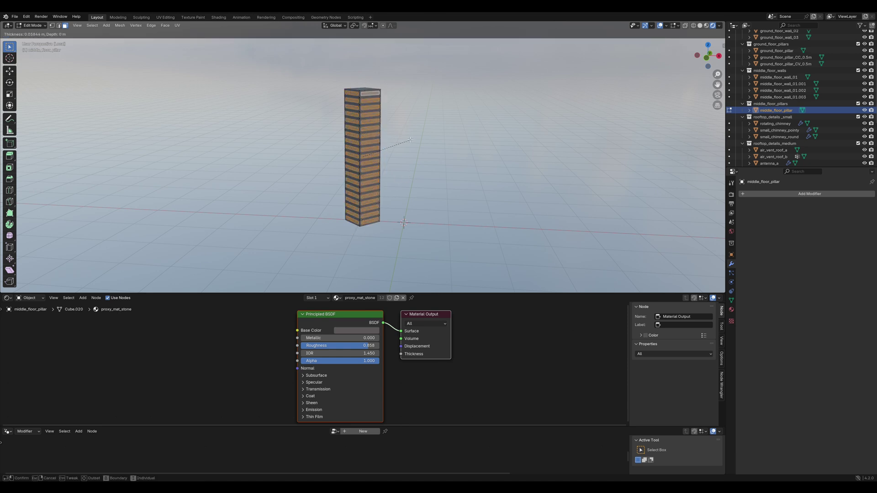
click(410, 139)
scroll(417, 149, up, 3)
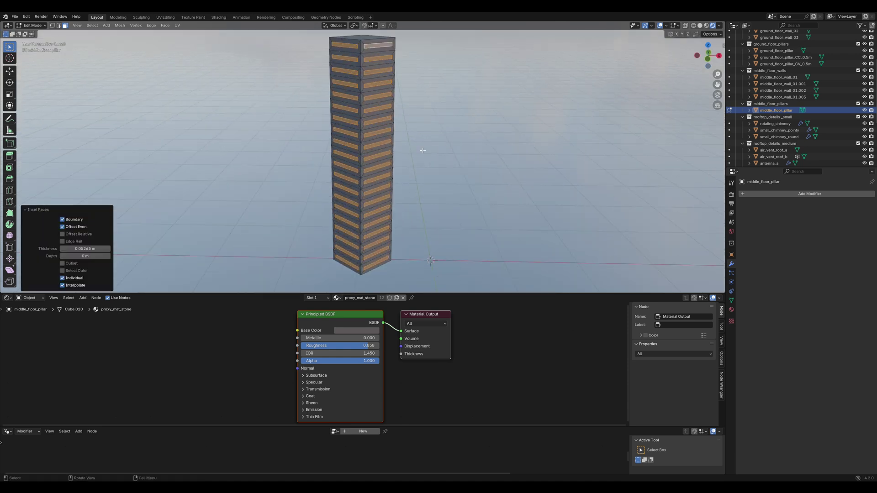
key(e)
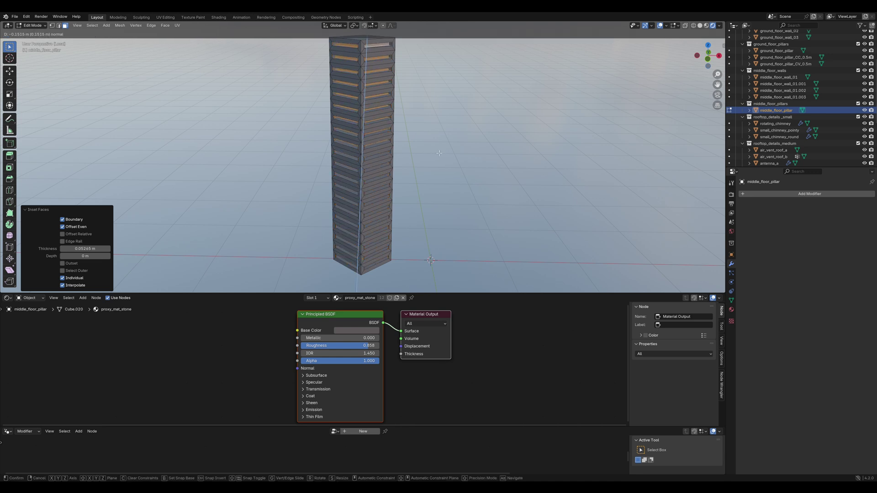
click(439, 153)
Add a second material slot with a new material named Blue_glow and give it a cyan base color.
click(732, 309)
click(871, 194)
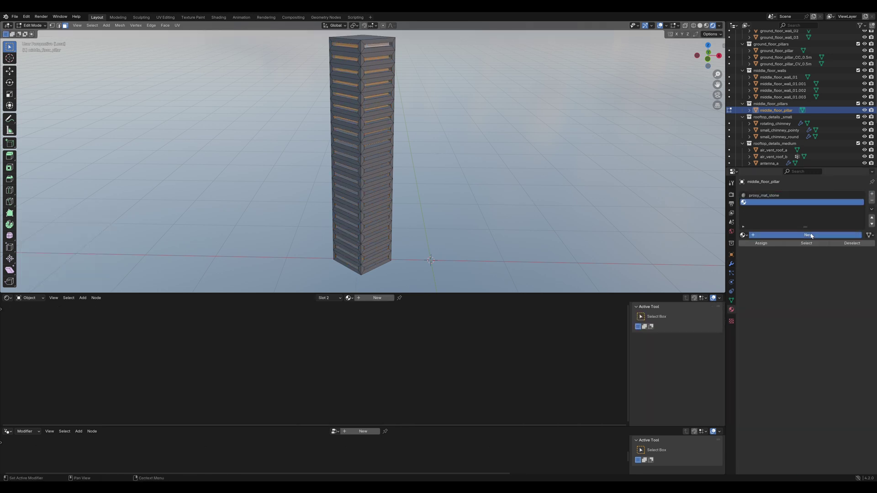
click(777, 235)
double_click(777, 235)
text(Blue_glow)
key(Return)
click(357, 330)
click(371, 222)
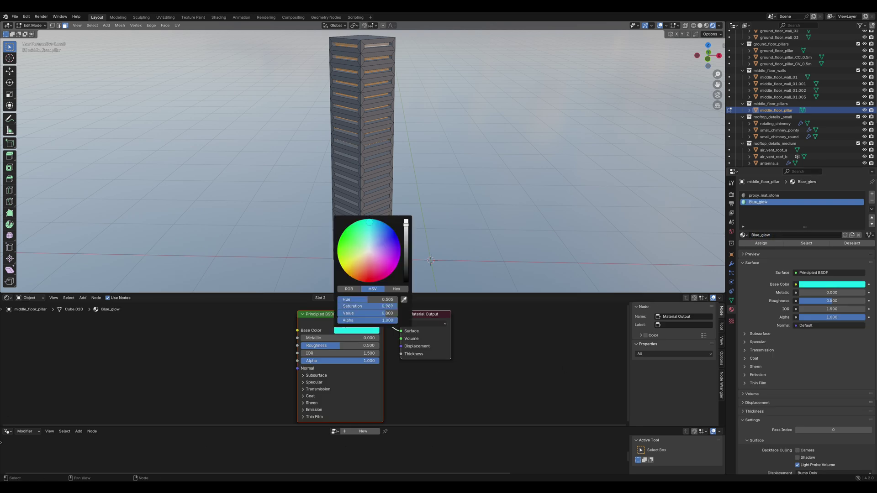
Give Blue_glow a light-blue emission, raise its emission strength and assign it to the recessed pillar faces.
scroll(358, 384, down, 3)
scroll(347, 391, up, 2)
click(320, 406)
scroll(335, 397, down, 3)
click(345, 404)
click(354, 325)
drag(338, 410, 363, 409)
click(442, 370)
Put Wall_Material in the pillar's first material slot, then save the file back in the full scene.
click(475, 183)
click(764, 196)
click(744, 235)
middle_drag(475, 183, 500, 169)
click(764, 294)
key(Tab)
key(KP_Divide)
key(ctrl+s)
Rotate the middle-floor pillar 180° about Z and apply its rotation.
scroll(382, 144, down, 8)
scroll(391, 160, up, 1)
text(rz)
text(180)
key(Return)
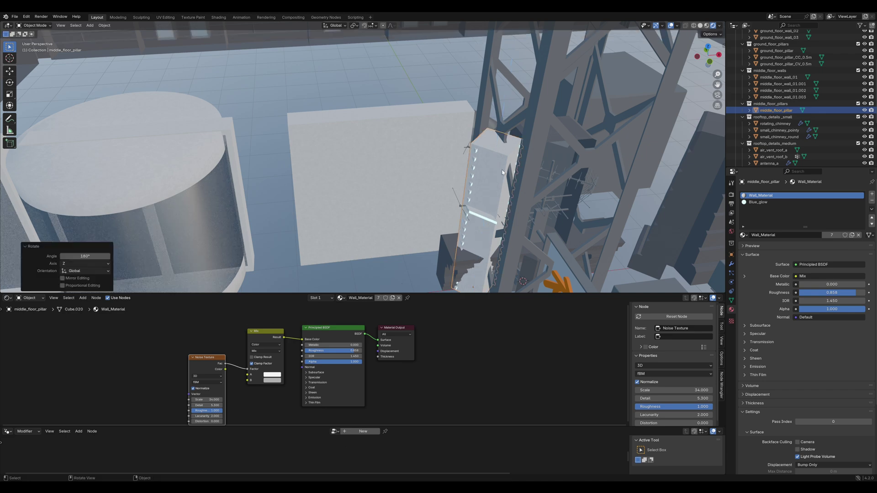
key(ctrl+a)
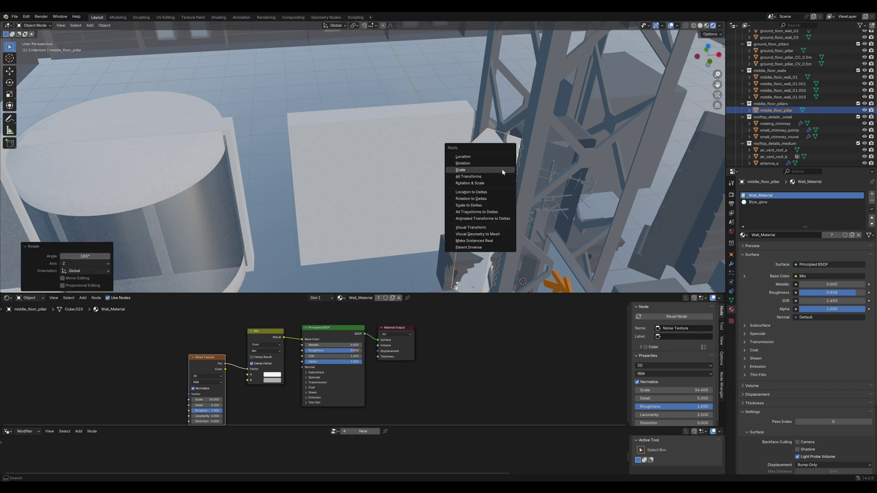
click(498, 164)
Examine the glowing corner pillars along the whole tower up to the roof, and save the file.
scroll(481, 164, down, 10)
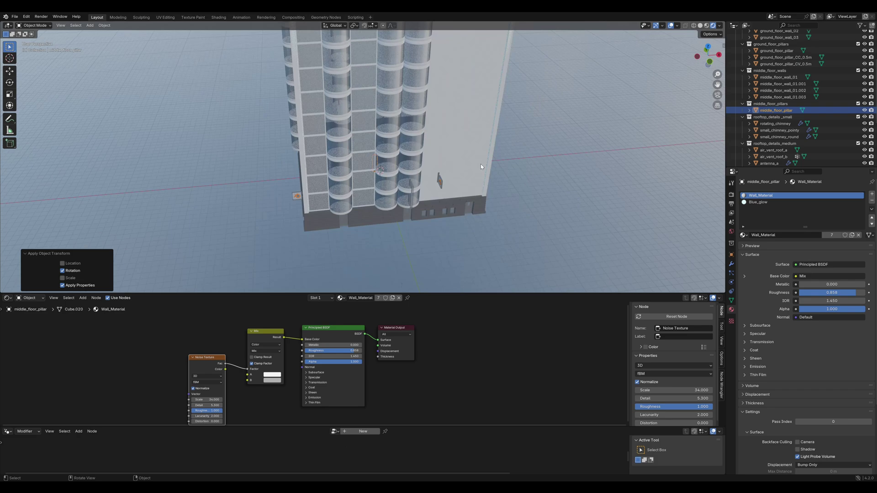
middle_drag(481, 163, 450, 161)
scroll(487, 172, up, 6)
scroll(482, 228, down, 10)
middle_drag(468, 228, 463, 124)
middle_drag(463, 151, 425, 185)
scroll(424, 185, up, 4)
key(ctrl+s)
shift+middle_drag(476, 104, 455, 281)
middle_drag(421, 146, 451, 183)
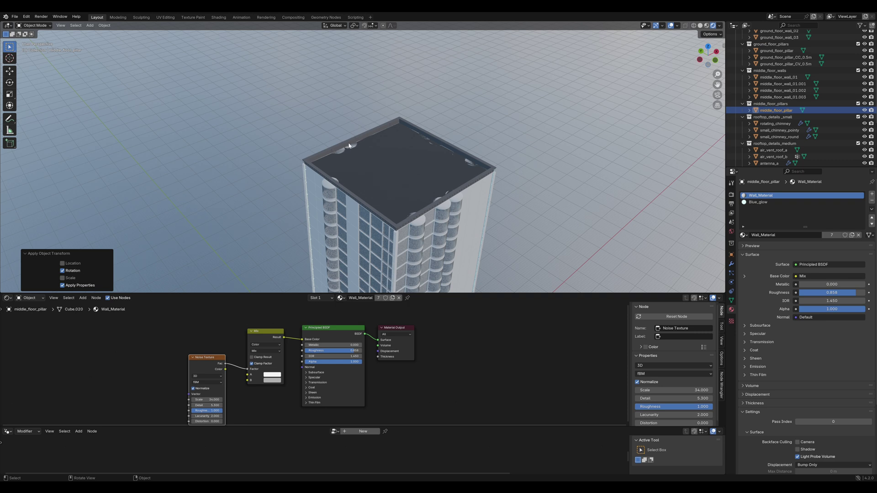
Enlarge the geometry node area, select the building and bring its Flat roof node into view.
drag(313, 426, 320, 334)
click(355, 195)
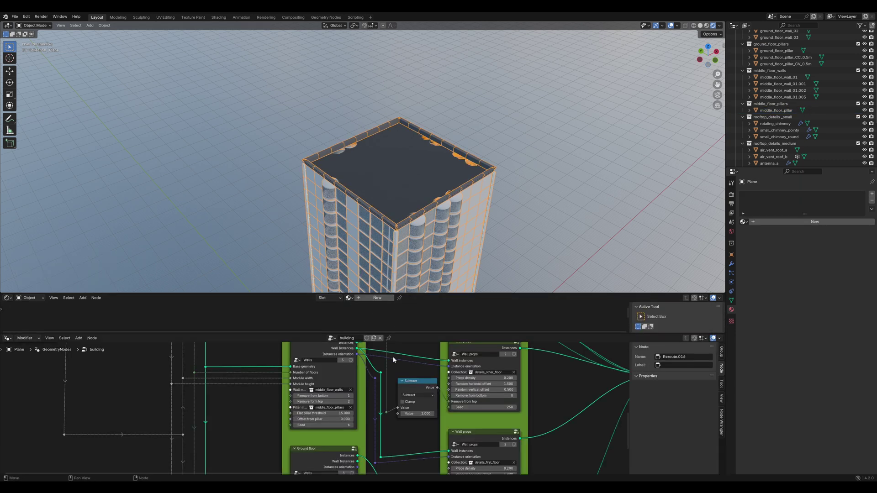
scroll(387, 402, down, 4)
middle_drag(350, 365, 369, 470)
scroll(384, 383, up, 2)
scroll(385, 386, up, 1)
scroll(388, 445, up, 6)
Set the Flat roof node's Height offset to 0.100 and check the roof from above.
click(442, 429)
scroll(411, 259, down, 4)
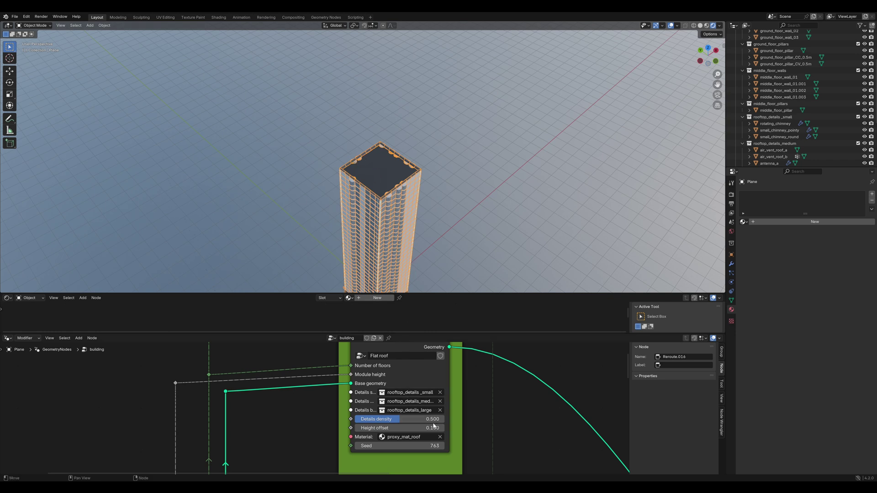
click(338, 258)
scroll(421, 195, up, 5)
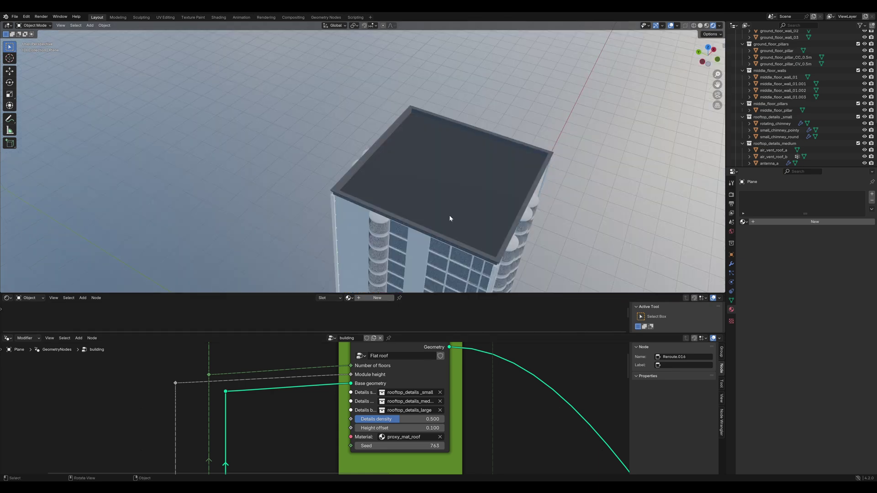
middle_drag(509, 187, 362, 210)
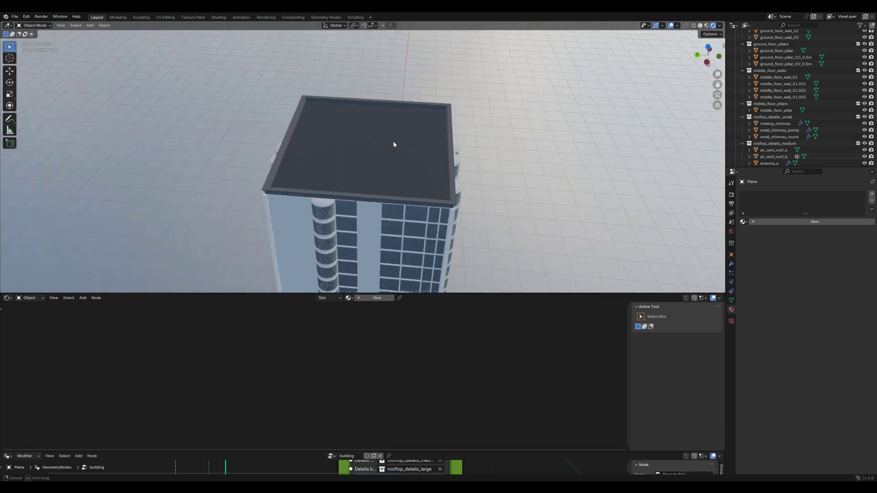
Check which material the Flat roof node uses and assign proxy_mat_roof to the building plane for shader editing.
mouse_move(506, 333)
mouse_down()
mouse_move(506, 342)
mouse_move(505, 332)
mouse_up()
middle_drag(395, 437, 371, 437)
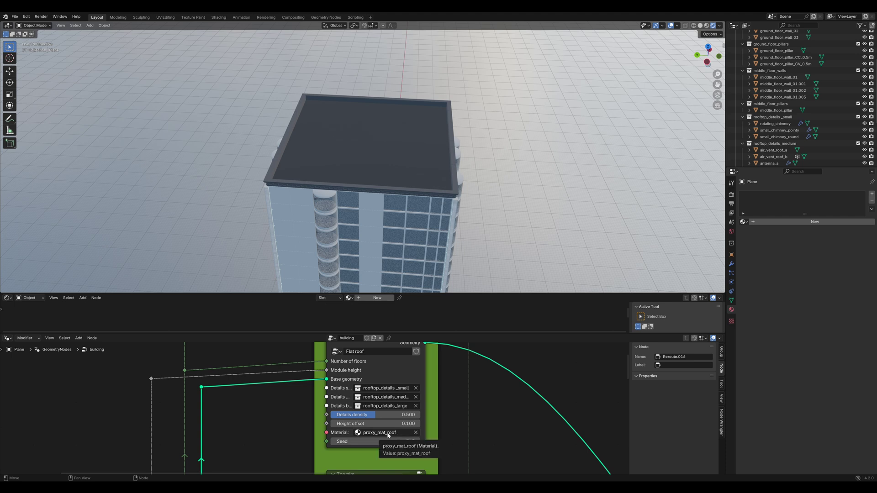
click(388, 433)
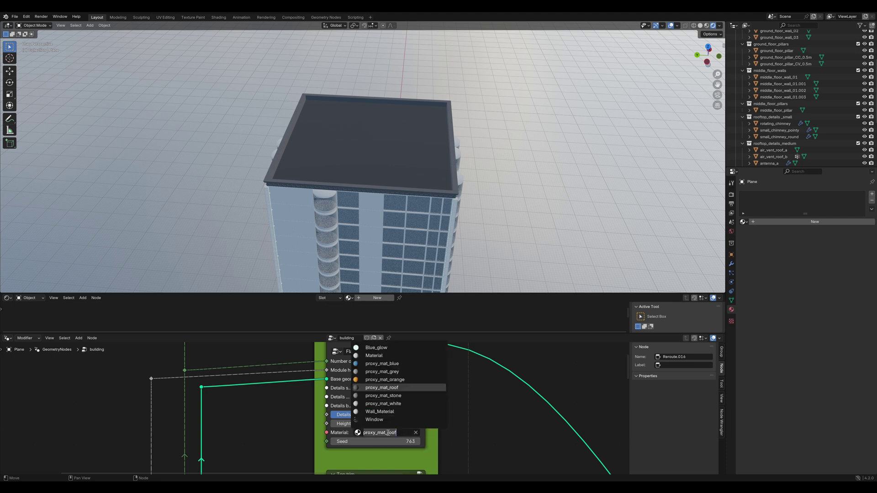
key(Escape)
drag(465, 333, 464, 454)
click(350, 298)
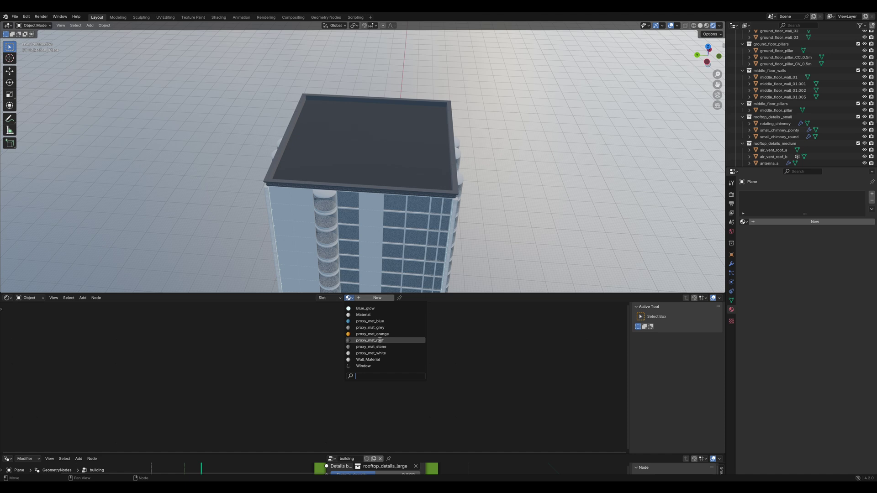
click(380, 340)
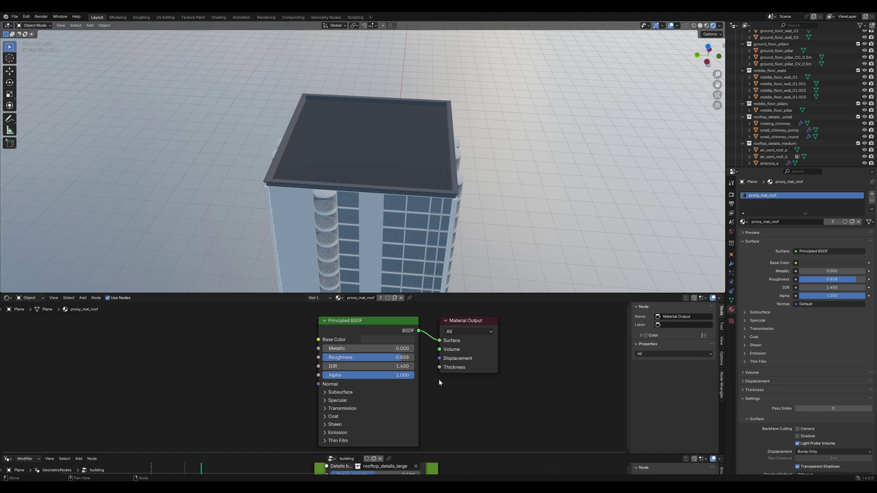
Launch JSplacement, switch to its Classic generator and generate a displacement map.
key(super)
text(js)
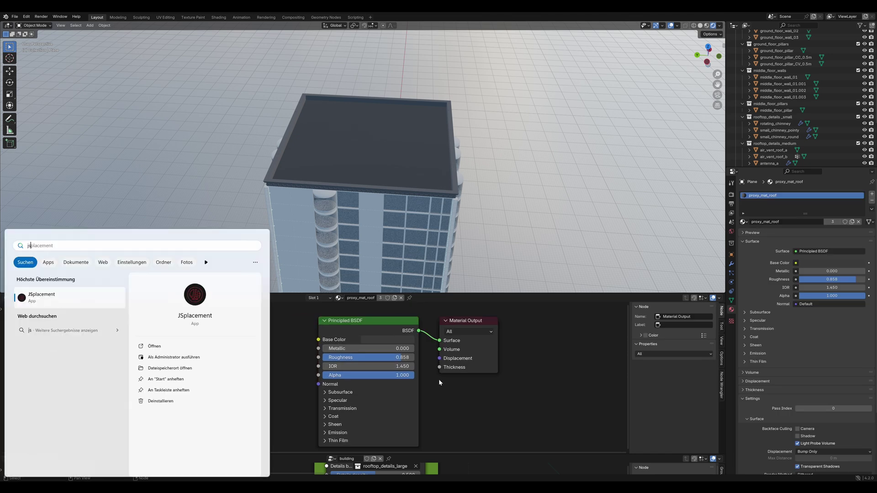
key(Return)
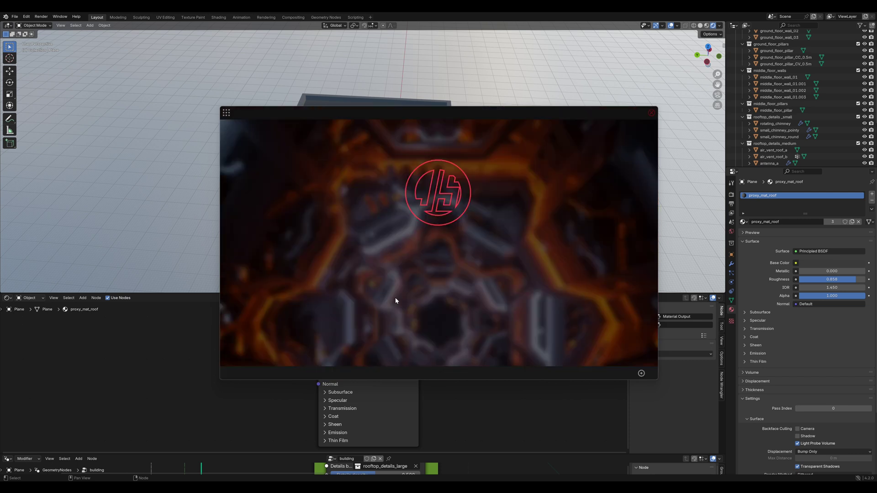
click(226, 115)
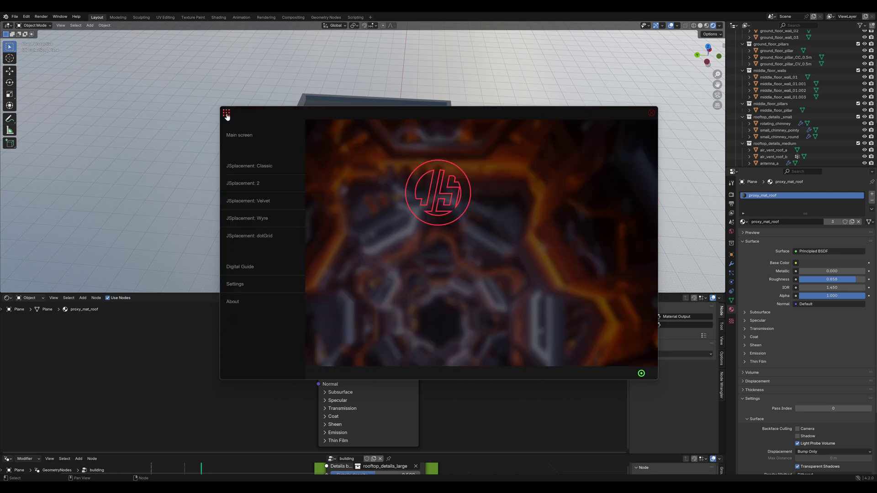
click(248, 167)
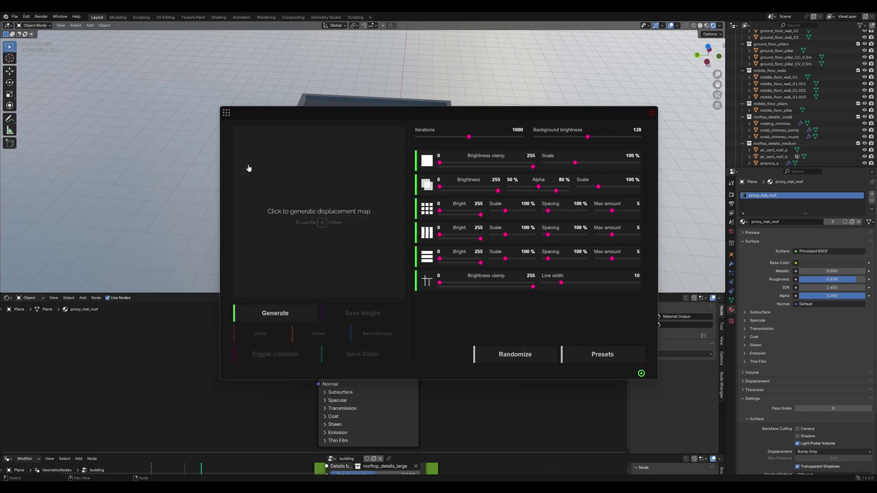
click(320, 224)
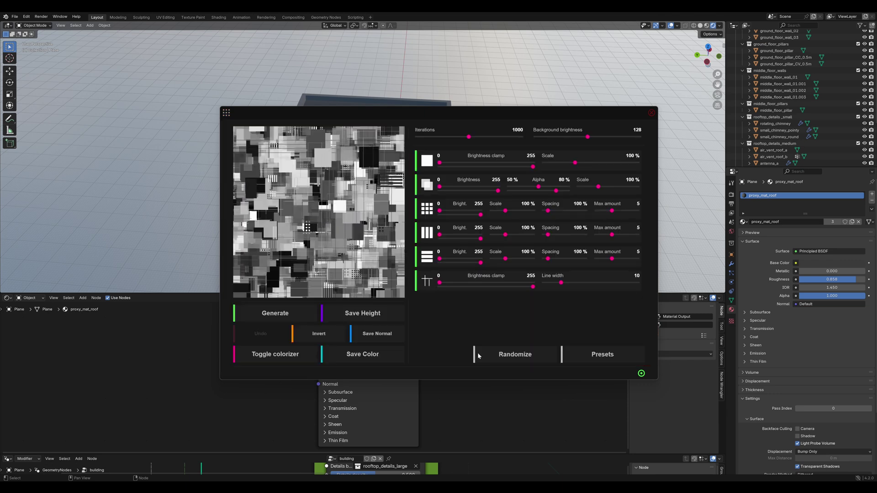
Apply a Classic preset with 1970 iterations to the displacement map and save the height map.
click(603, 355)
click(624, 166)
click(359, 314)
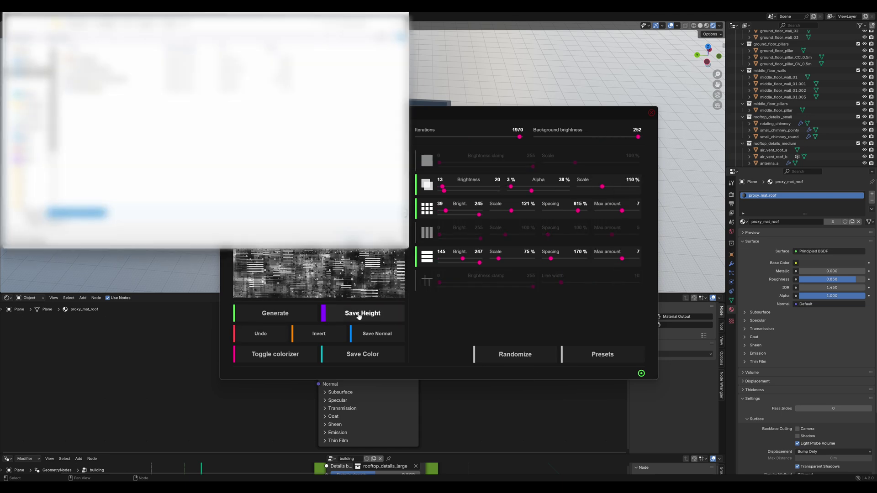
click(390, 241)
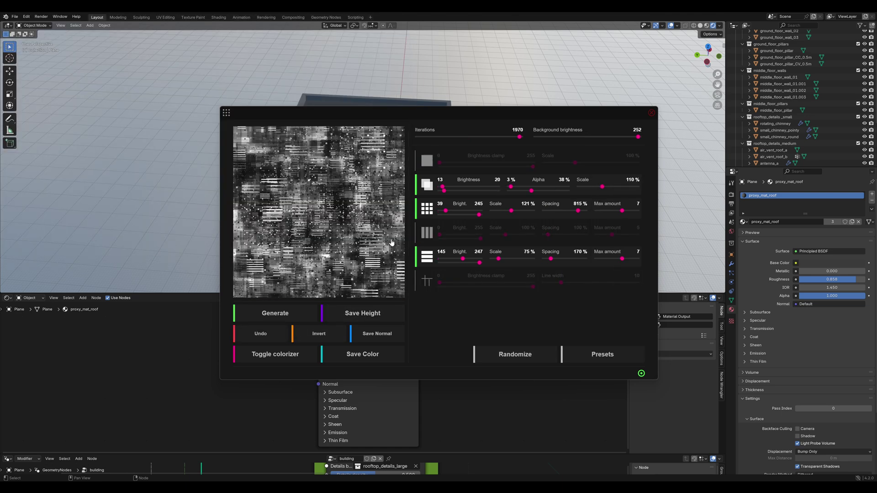
Colorize the map with the near-black grey palette, save the color map and close JSplacement.
click(268, 355)
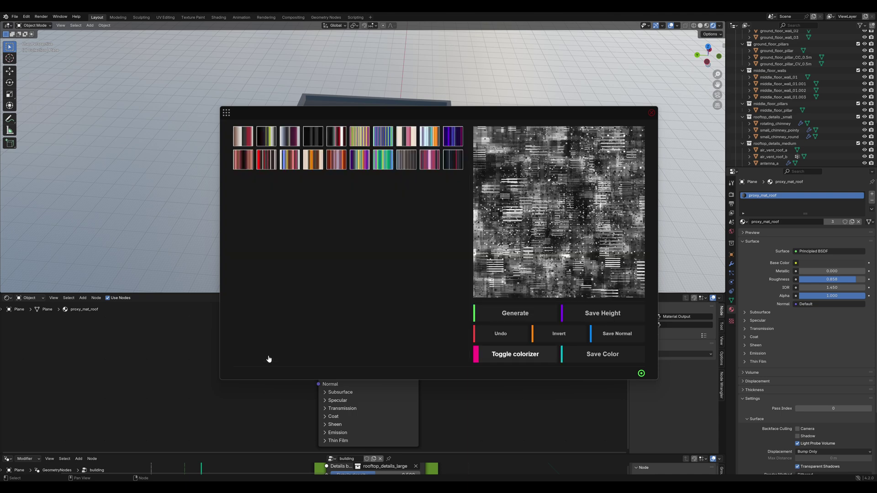
click(311, 136)
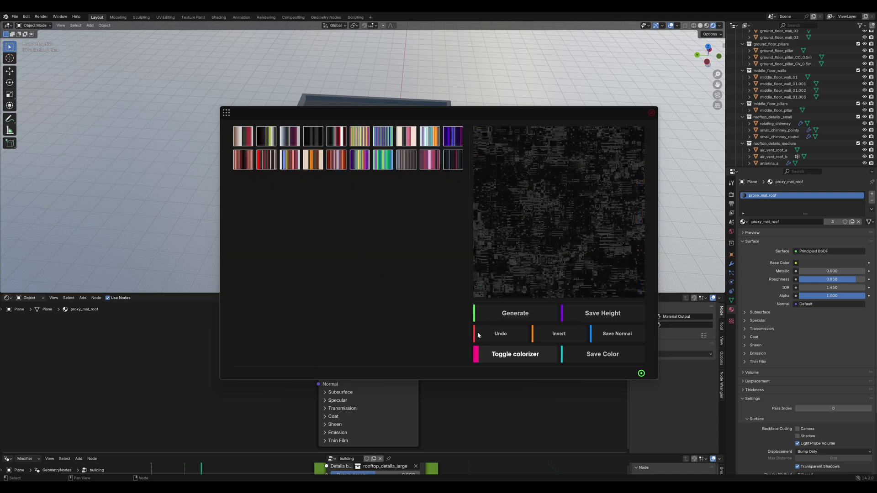
click(610, 356)
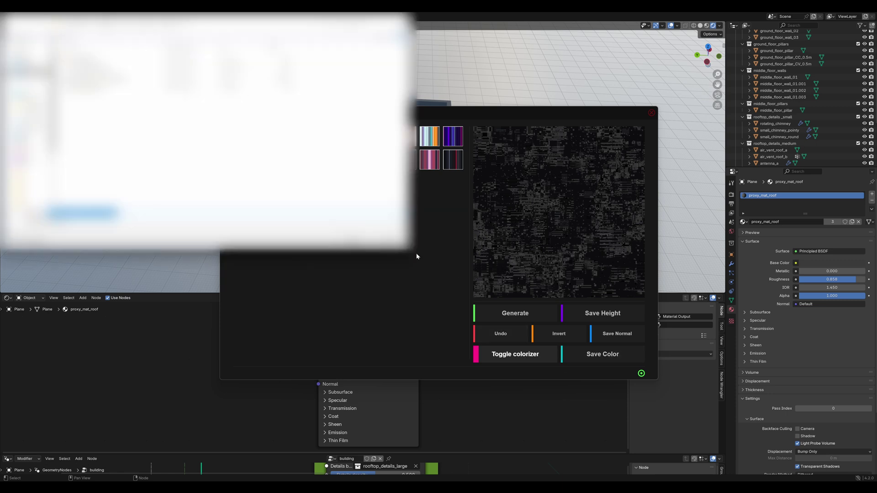
click(383, 241)
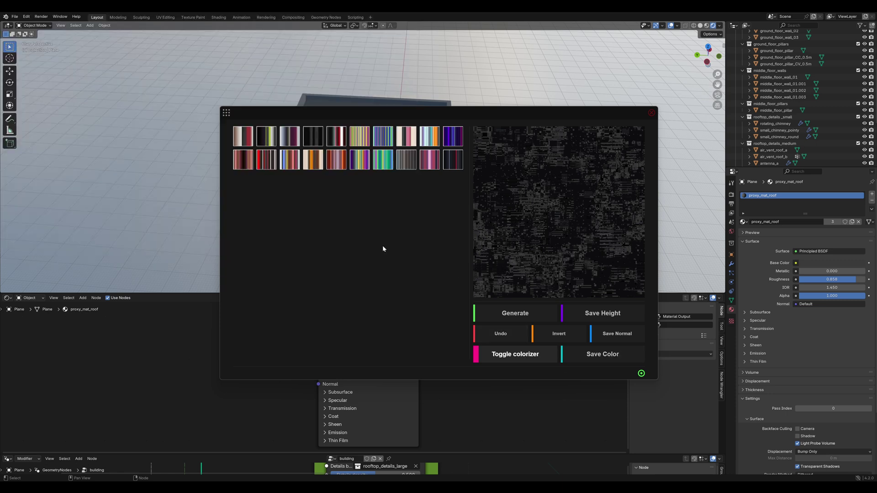
drag(575, 118, 503, 127)
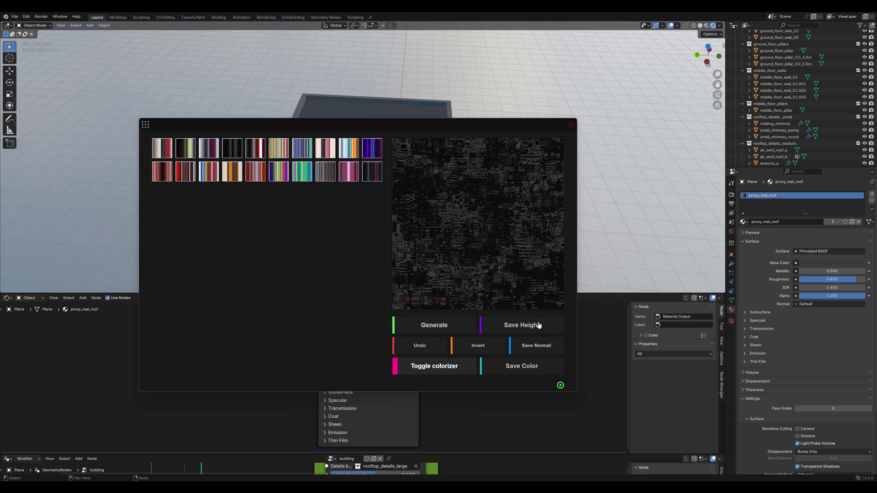
click(570, 125)
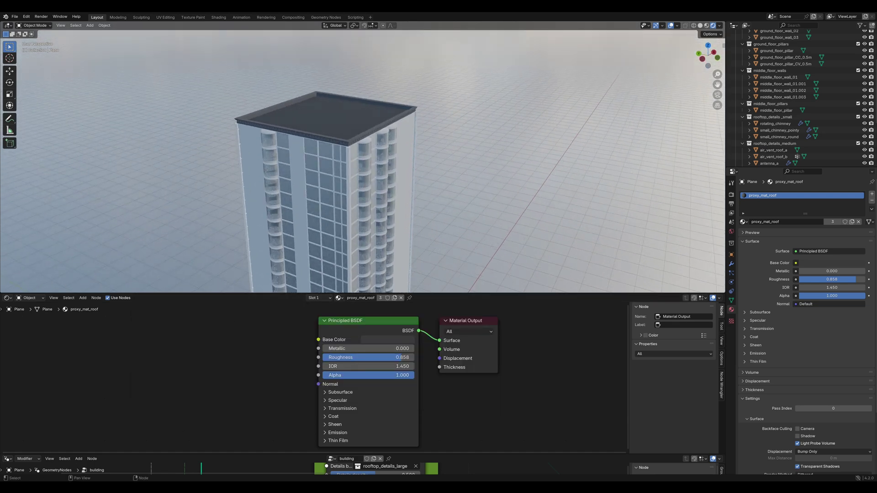
Import the saved maps 1.png and 2.png into the proxy_mat_roof shader and connect 1.png as Non-Color to the Displacement input.
key(alt+Tab)
click(95, 91)
ctrl+click(125, 90)
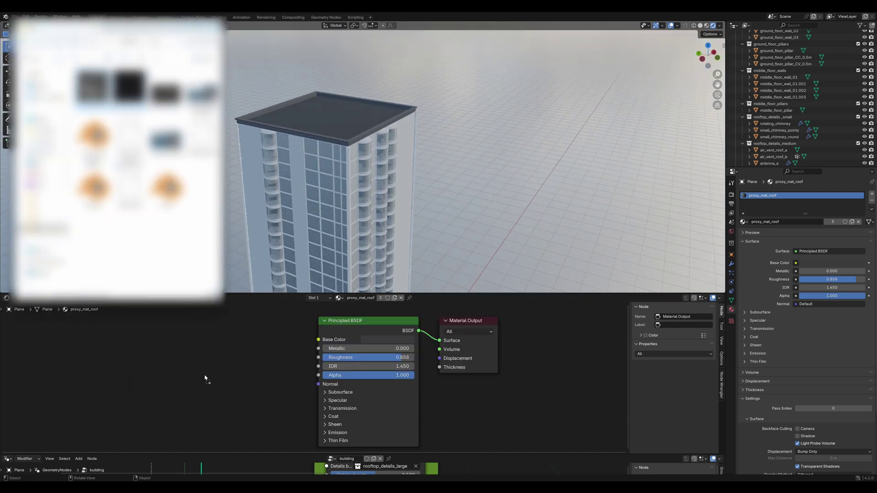
drag(186, 355, 173, 344)
click(184, 25)
scroll(290, 382, down, 6)
middle_drag(288, 387, 276, 367)
drag(245, 336, 252, 301)
middle_drag(298, 344, 272, 323)
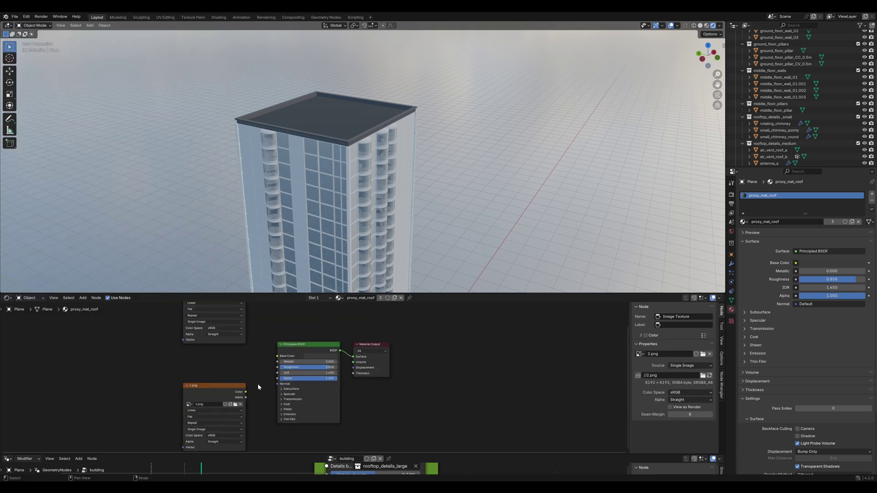
drag(218, 388, 352, 369)
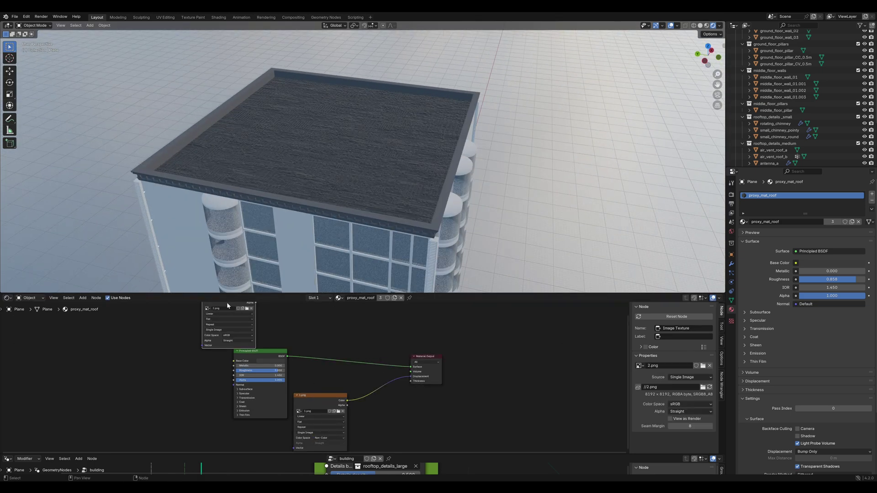
Place 2.png before the Principled BSDF and feed it into Base Color through a new Brightness/Contrast node.
drag(227, 306, 182, 355)
drag(210, 348, 102, 347)
key(shift+a)
text(bri)
key(Return)
click(173, 357)
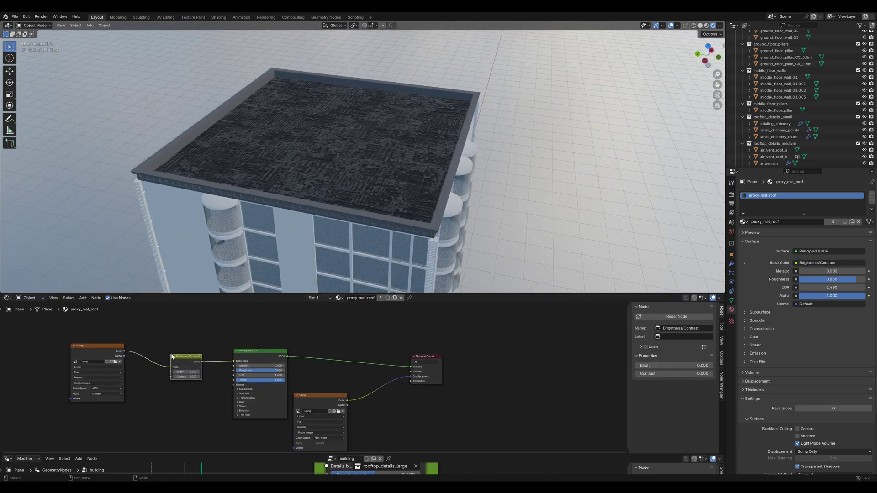
Set the Brightness/Contrast node's Contrast to -0.100 and Bright to -0.200, and tidy its position.
drag(185, 377, 186, 378)
click(175, 377)
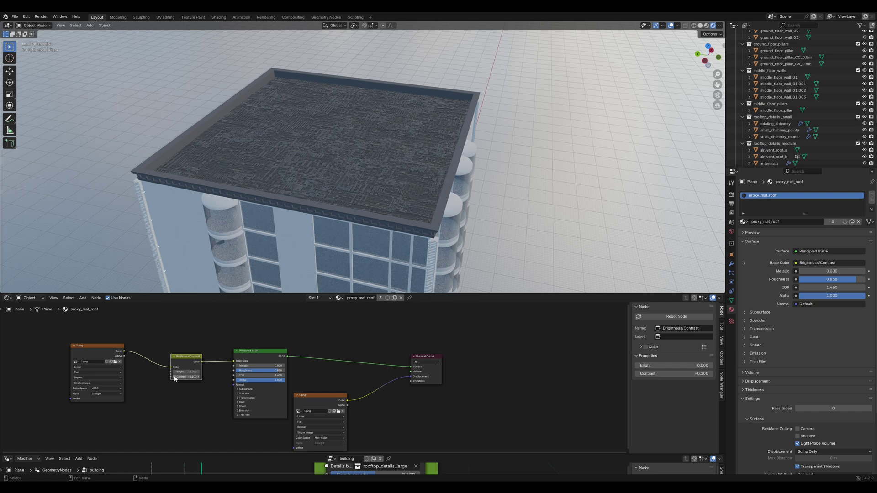
click(175, 373)
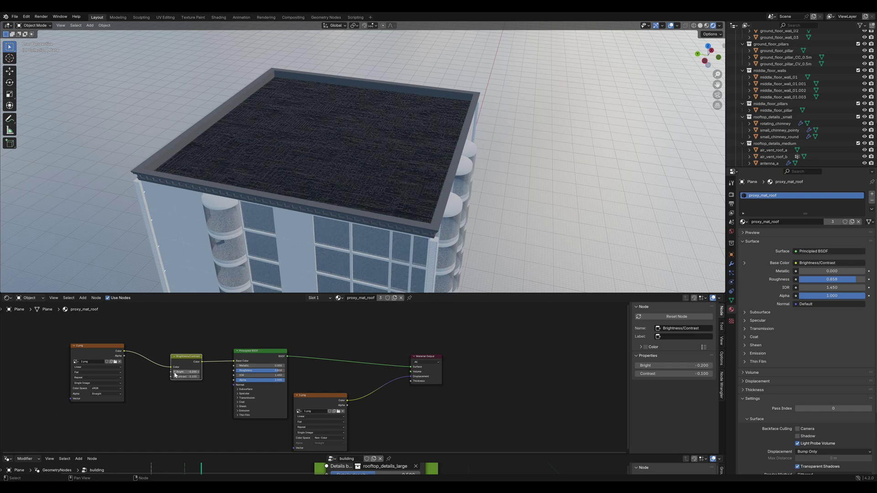
click(175, 372)
click(199, 373)
middle_drag(365, 205, 392, 165)
drag(195, 356, 186, 356)
click(98, 346)
Enlarge the 3D viewport, inspect the textured roof on the tower and save the file.
middle_drag(439, 146, 439, 328)
scroll(394, 169, down, 3)
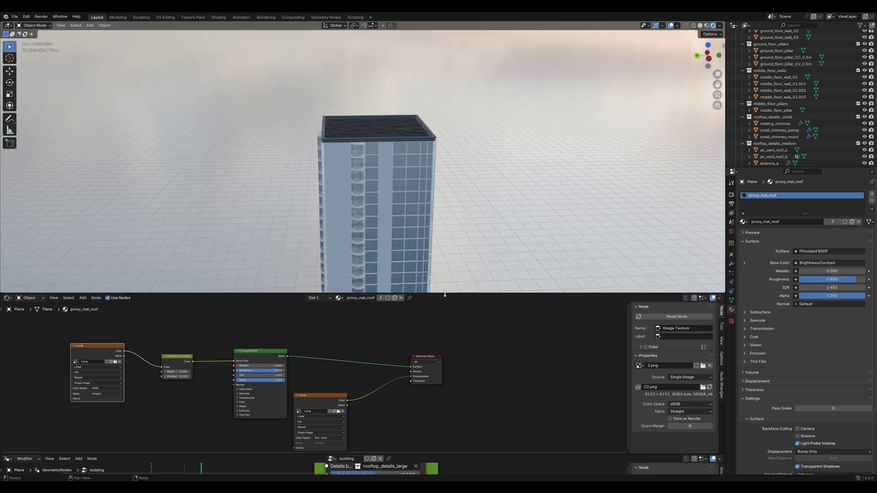
drag(445, 293, 445, 325)
scroll(520, 224, up, 6)
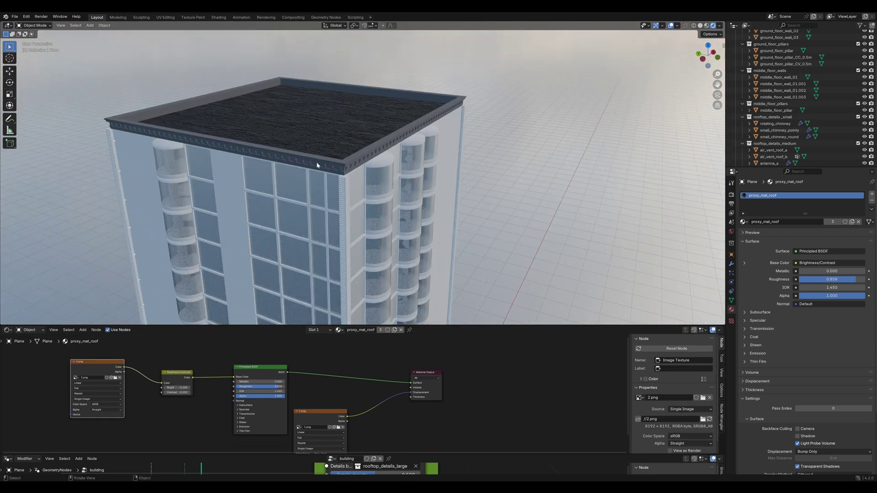
key(ctrl+s)
Delete top_trim_pillar, top_trim_pillar_CC and top_trim_pillar_CV from the top_trim_pillars collection.
scroll(772, 112, down, 5)
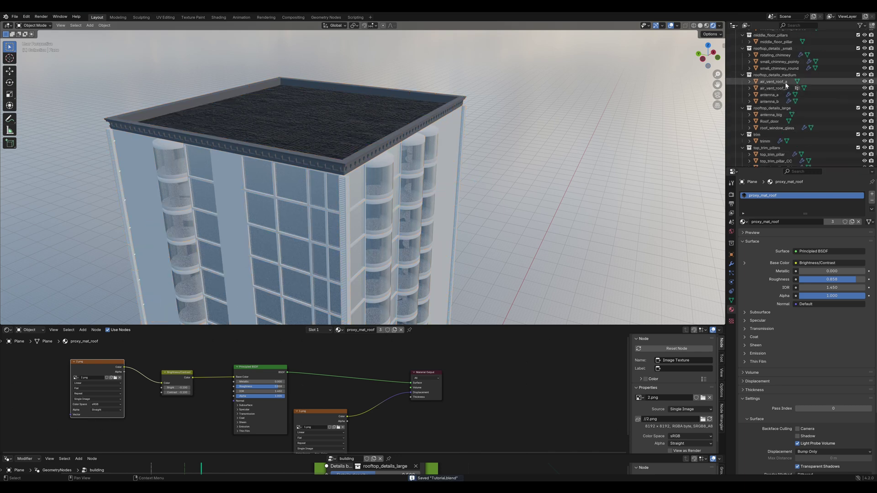
scroll(779, 98, down, 2)
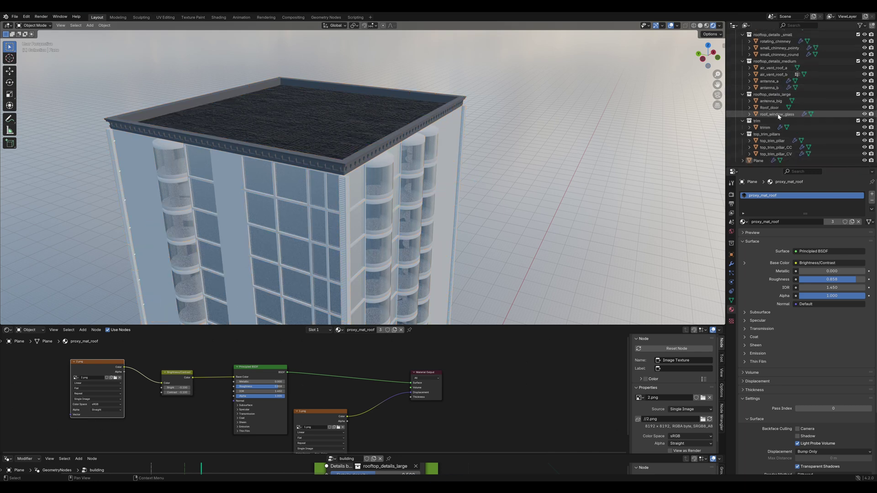
click(766, 141)
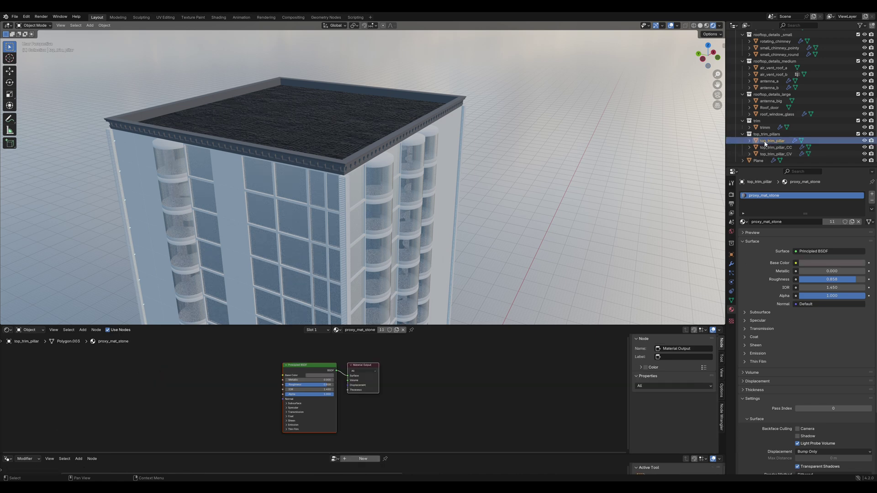
key(x)
click(766, 147)
key(x)
click(766, 154)
key(x)
Isolate the roof trim module in local view, view it from the front and save the file.
click(764, 147)
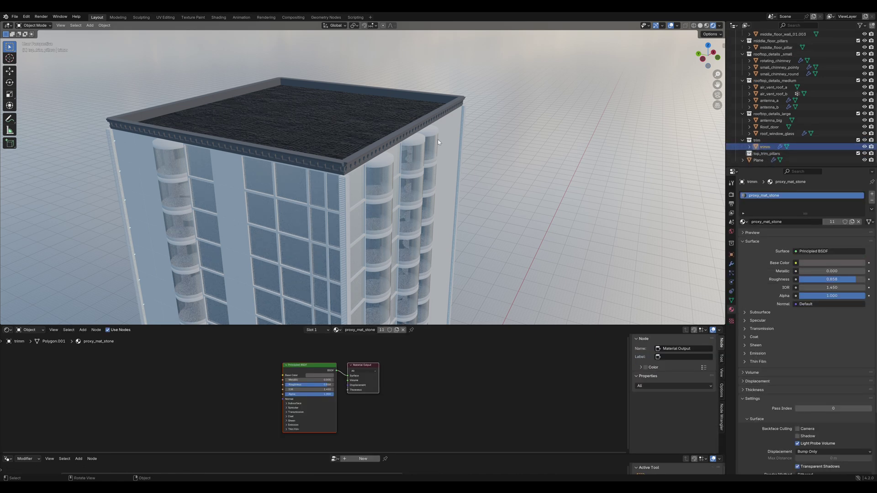
key(KP_Divide)
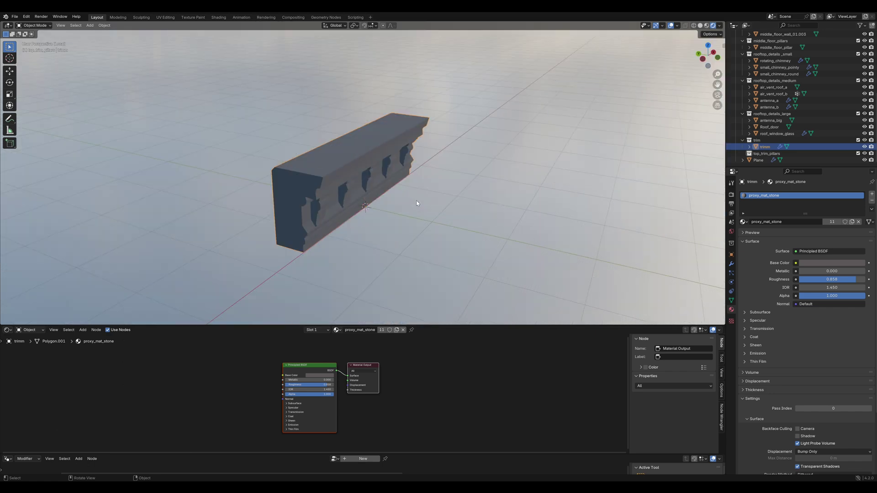
middle_drag(416, 201, 367, 177)
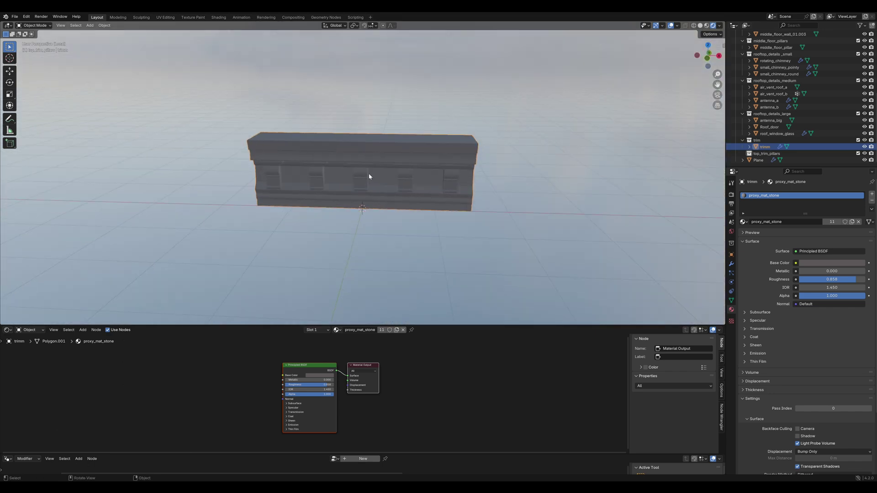
key(ctrl+s)
Add a cube to the roof trim mesh and scale it to match the trim's length and depth from above.
key(Tab)
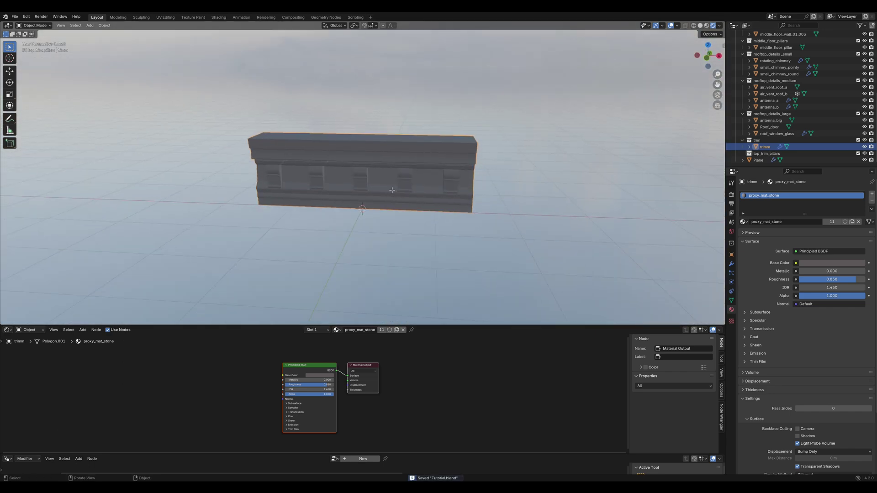
key(shift+a)
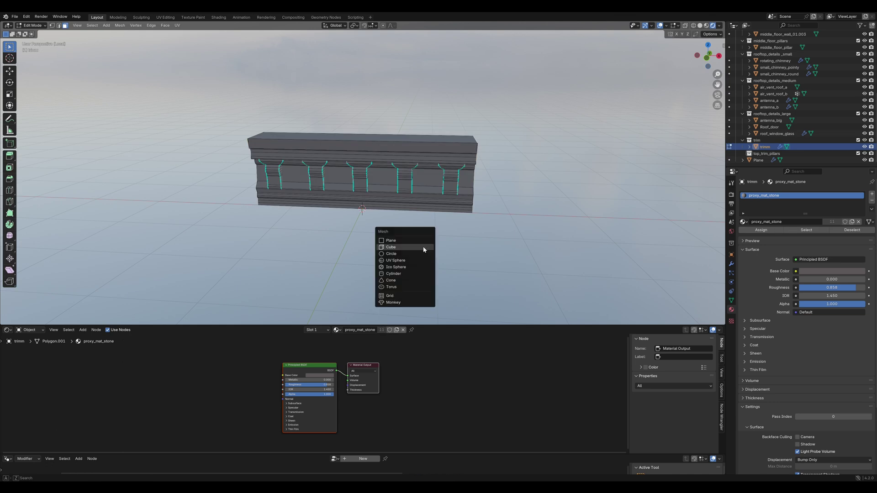
click(423, 249)
key(KP_7)
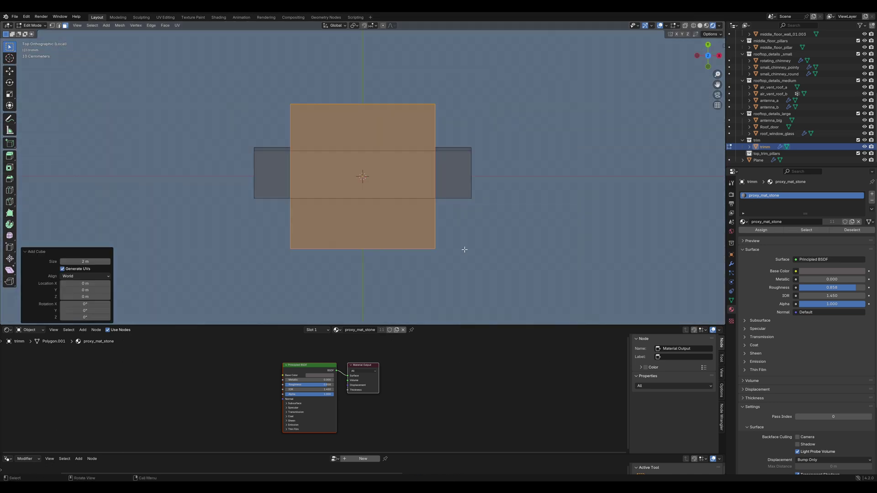
key(s)
click(572, 220)
key(s)
key(y)
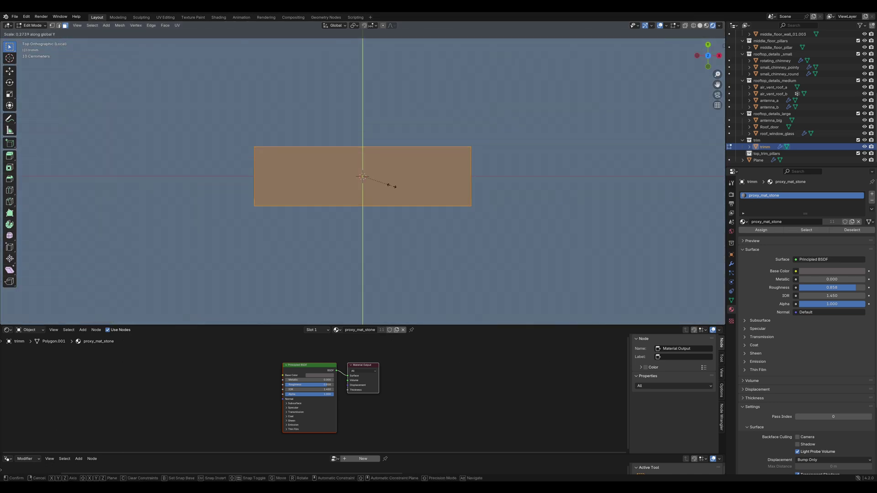
click(392, 186)
Raise the cube along Z and scale its height to match the old trim in wireframe front view.
mouse_move(394, 186)
middle_down()
mouse_move(472, 169)
mouse_move(377, 207)
middle_up()
key(KP_1)
key(z)
click(478, 176)
key(g)
key(z)
click(489, 155)
key(s)
key(z)
click(429, 174)
Invert the selection and delete the original ornate trim geometry, keeping only the box.
key(ctrl+i)
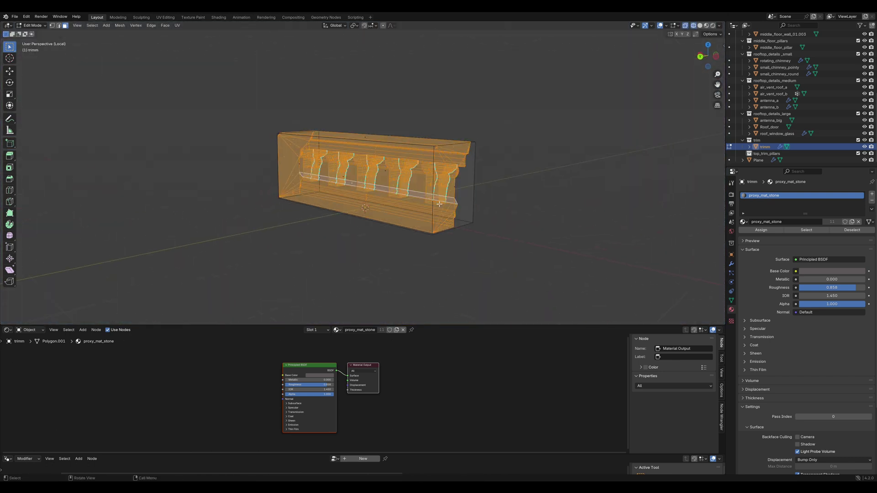
key(x)
click(440, 200)
middle_drag(440, 200, 353, 192)
Move the box's upper vertices up 1.03 m along Z to make the trim taller.
key(1)
drag(213, 123, 527, 167)
key(g)
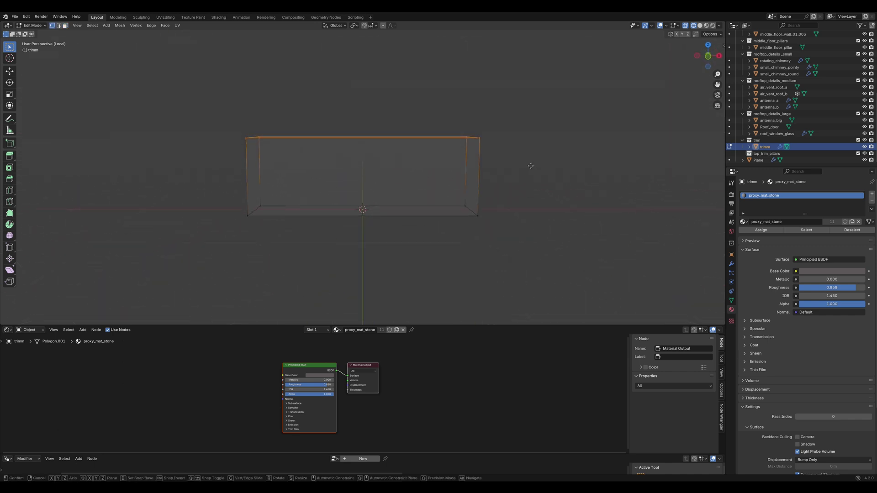
key(z)
click(447, 124)
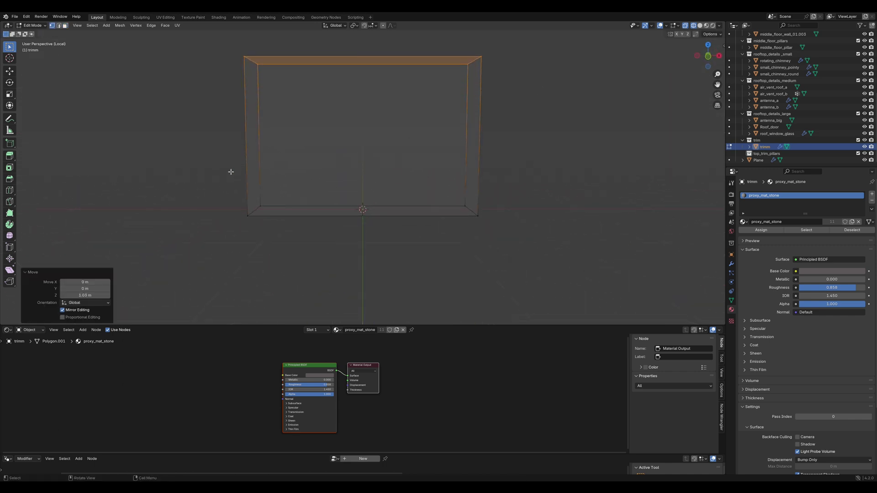
Turn off X-ray in solid shading and inset the box's large outer face with a thickness of 0.119 m.
middle_drag(222, 173, 366, 178)
key(3)
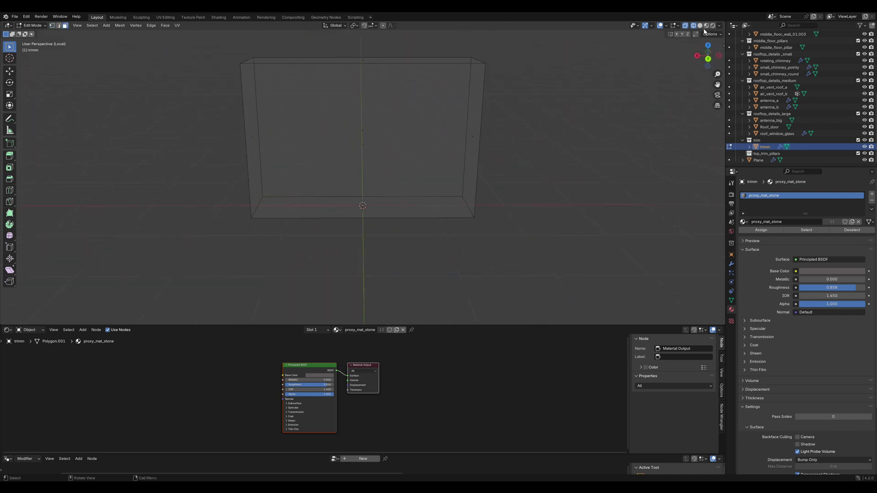
key(alt+z)
key(a)
key(i)
click(481, 167)
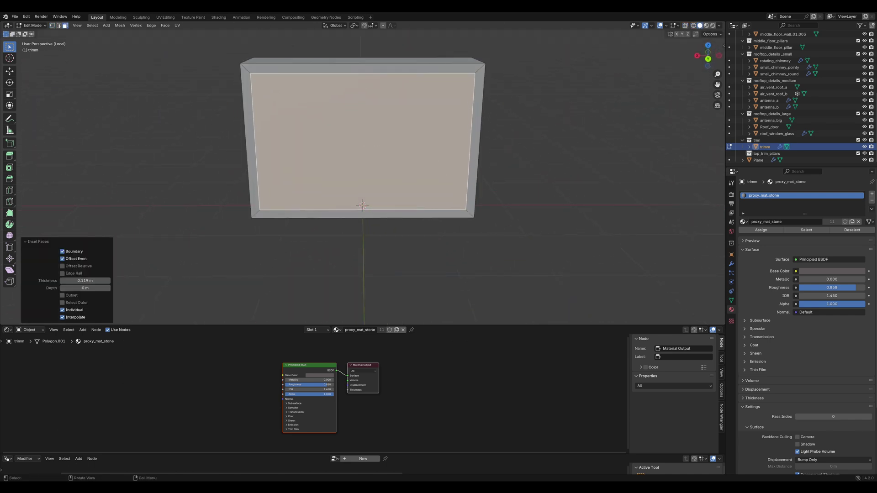
Scale the inset face to 0.630 along Z and extrude it inward to form a window recess.
key(s)
key(z)
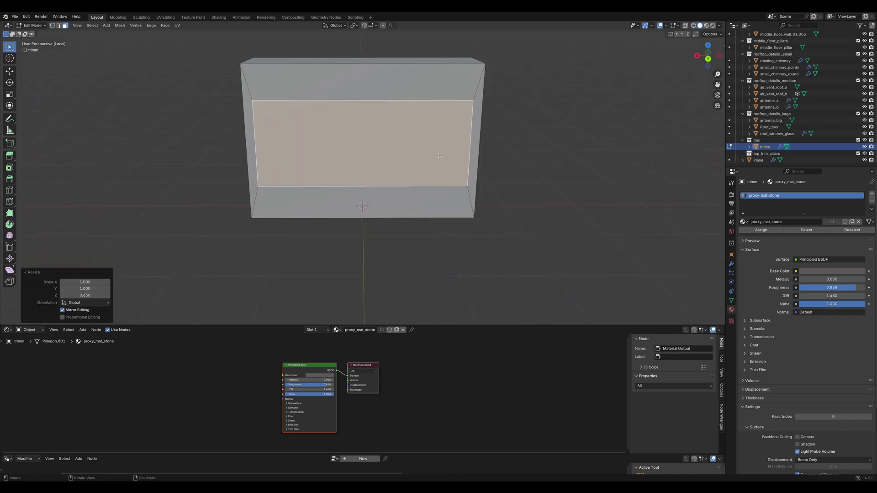
key(e)
mouse_move(439, 156)
middle_down()
mouse_move(479, 162)
mouse_move(451, 164)
middle_up()
click(482, 167)
Give the trim the proxy_mat_roof material, with the Window material in a second slot for the recessed face, and preview the materials.
click(872, 194)
click(745, 235)
click(766, 283)
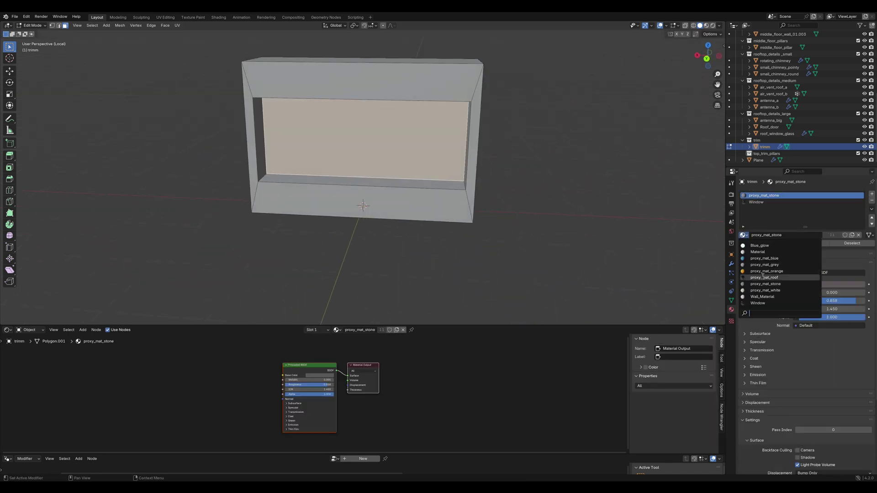
click(764, 277)
click(706, 25)
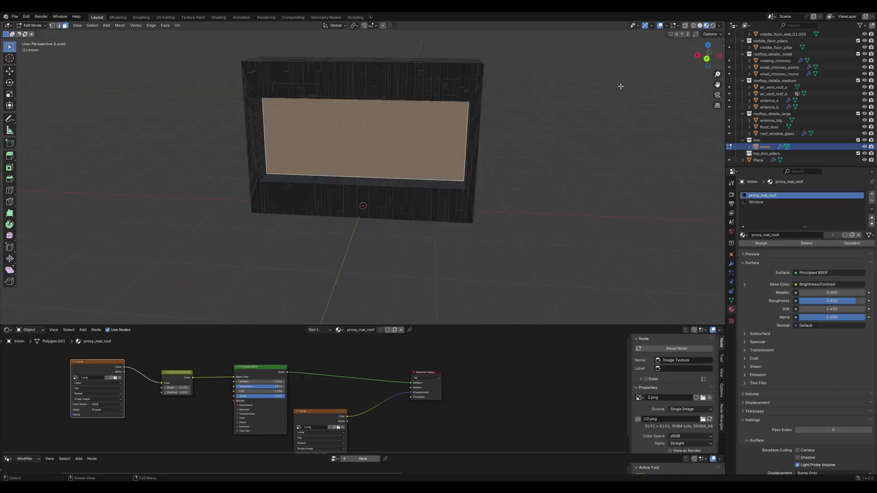
middle_drag(583, 107, 588, 106)
click(756, 202)
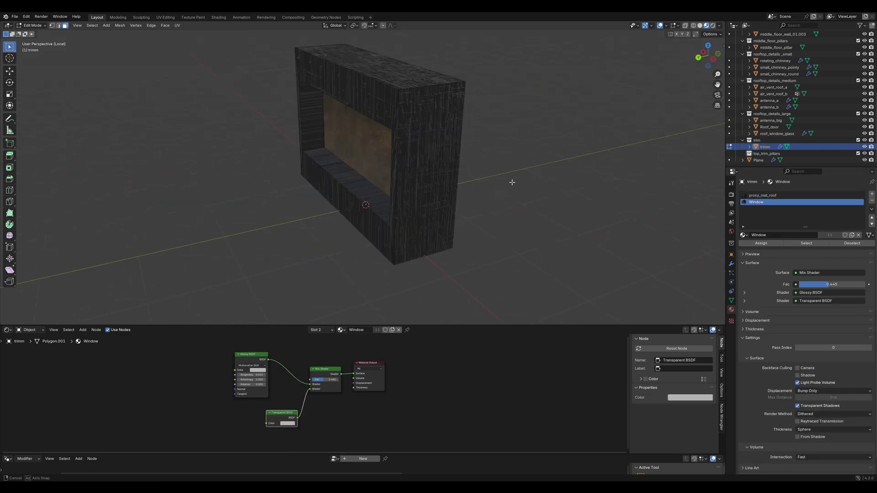
Exit local view, save the file and inspect the new trim on the tower.
key(KP_Divide)
key(ctrl+s)
shift+middle_drag(446, 160, 438, 120)
scroll(438, 121, up, 3)
scroll(413, 90, up, 2)
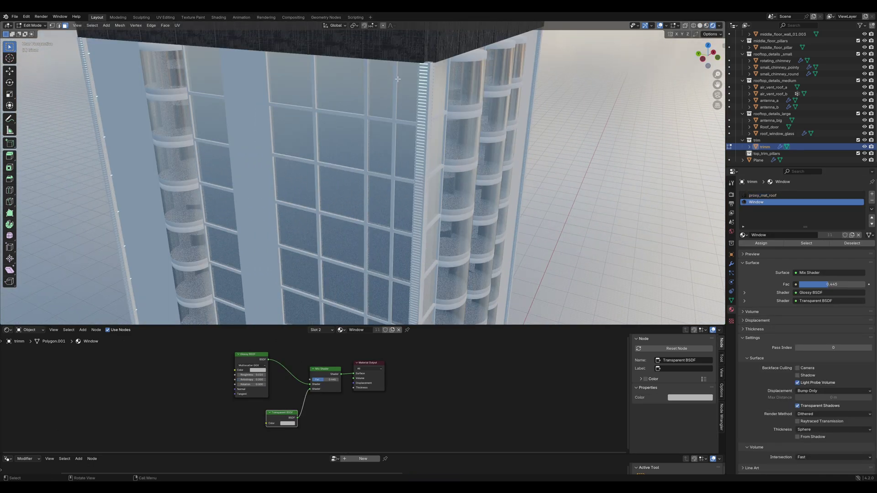
scroll(413, 90, down, 6)
shift+middle_drag(413, 90, 408, 231)
Rotate the roof trim object 180° about Z in Object Mode and apply its rotation.
key(Tab)
key(KP_Decimal)
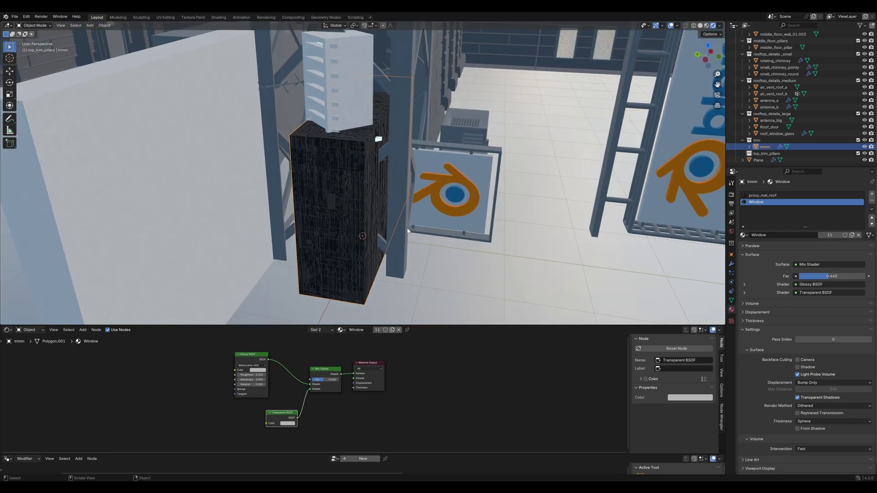
text(rz)
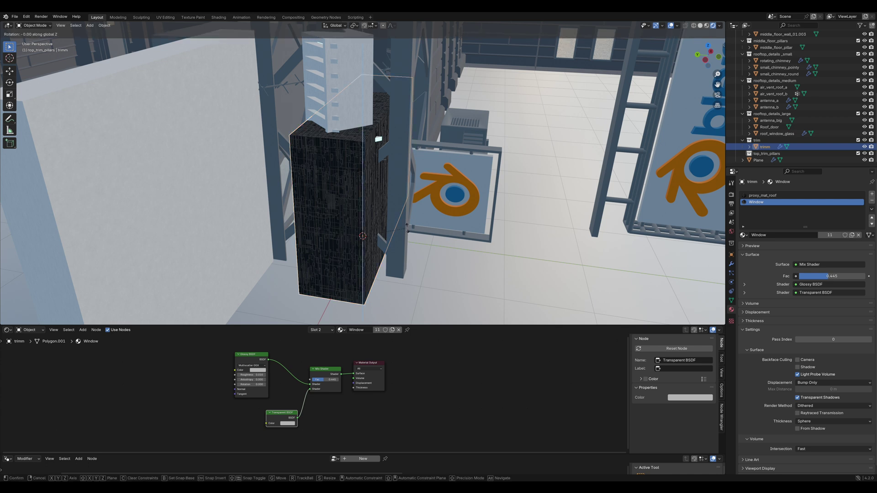
text(90)
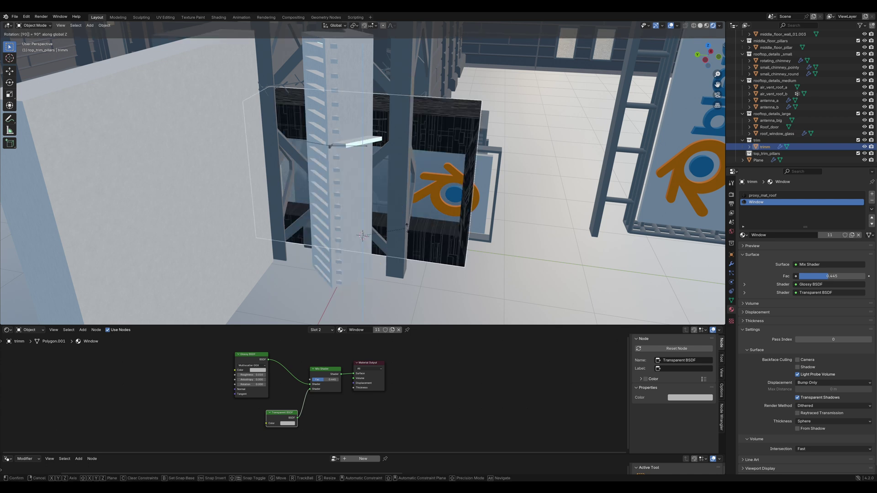
key(BackSpace)
key(BackSpace)
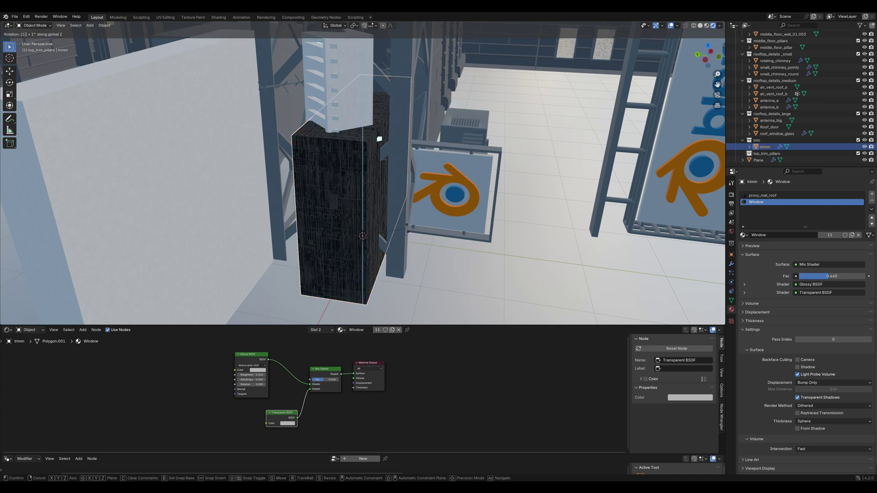
text(180)
key(Return)
key(ctrl+a)
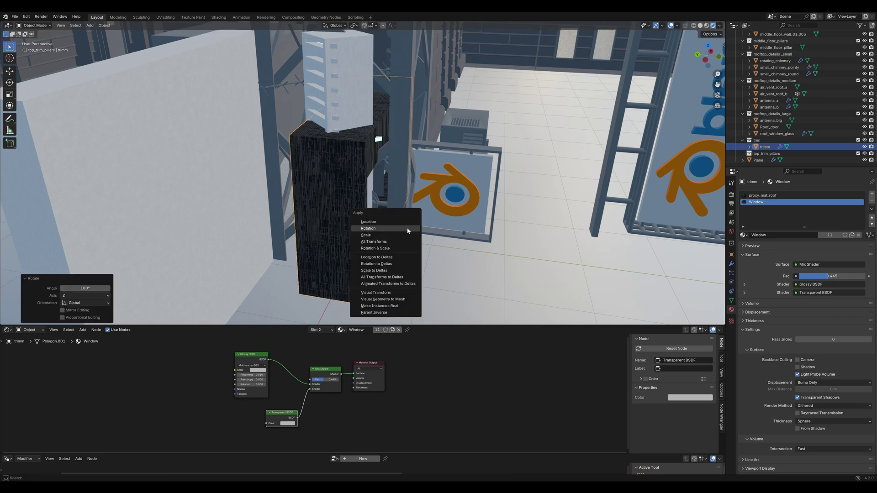
click(407, 231)
Save the file and inspect the window trim around the tower's roof edge.
middle_drag(407, 229, 352, 224)
key(ctrl+s)
scroll(398, 136, down, 14)
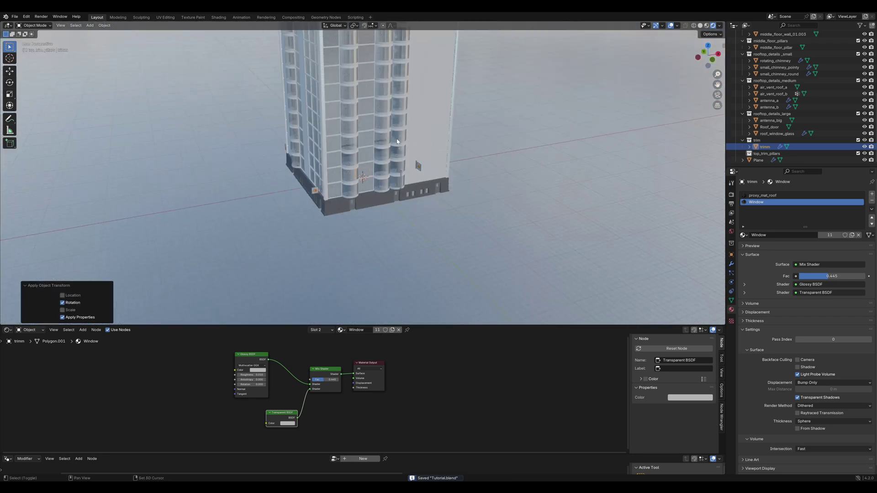
shift+middle_drag(398, 134, 437, 318)
shift+middle_drag(435, 41, 368, 197)
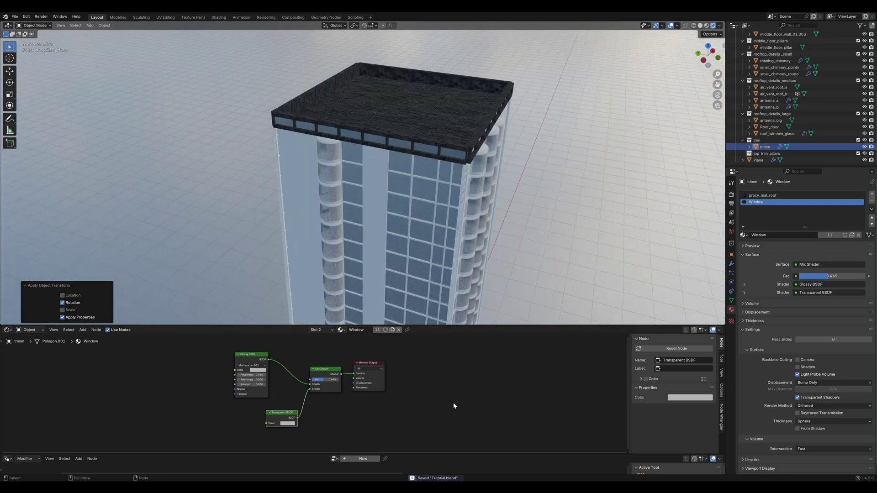
Enlarge the node editors and set the building's Flat roof node to Details density 1.000 and Seed 784.
drag(453, 326, 453, 254)
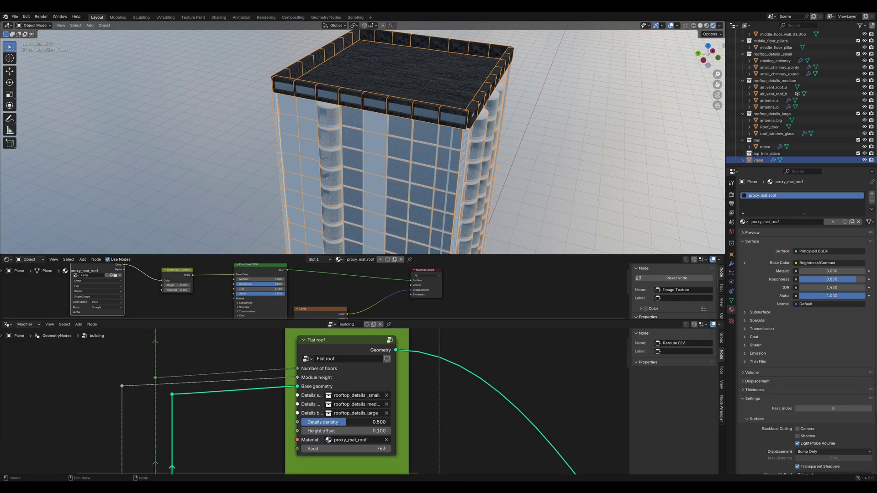
drag(343, 422, 389, 422)
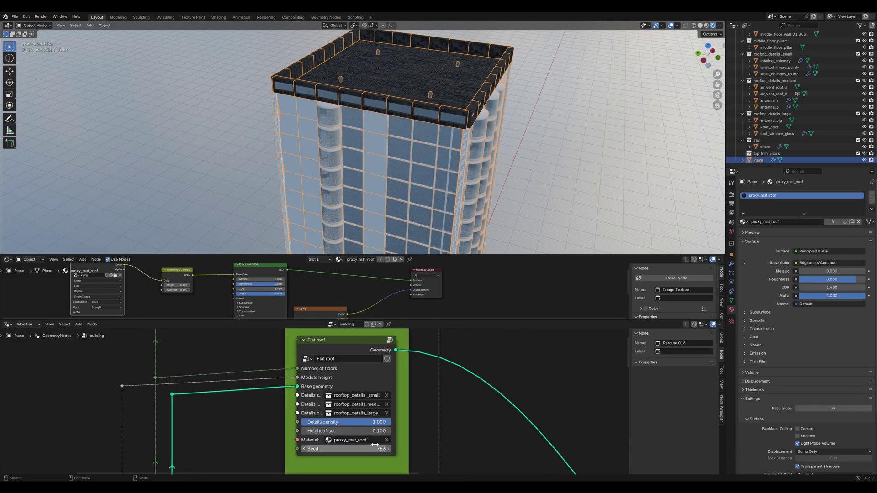
drag(346, 449, 358, 449)
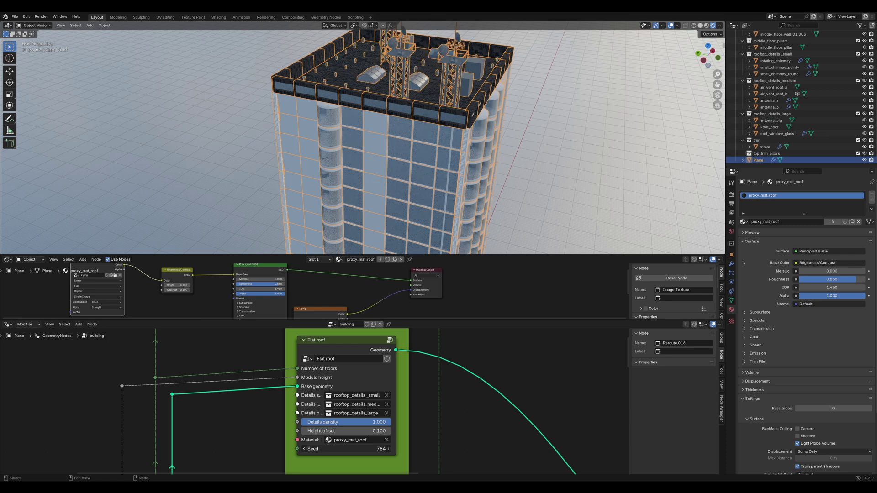
click(256, 137)
middle_drag(256, 137, 481, 158)
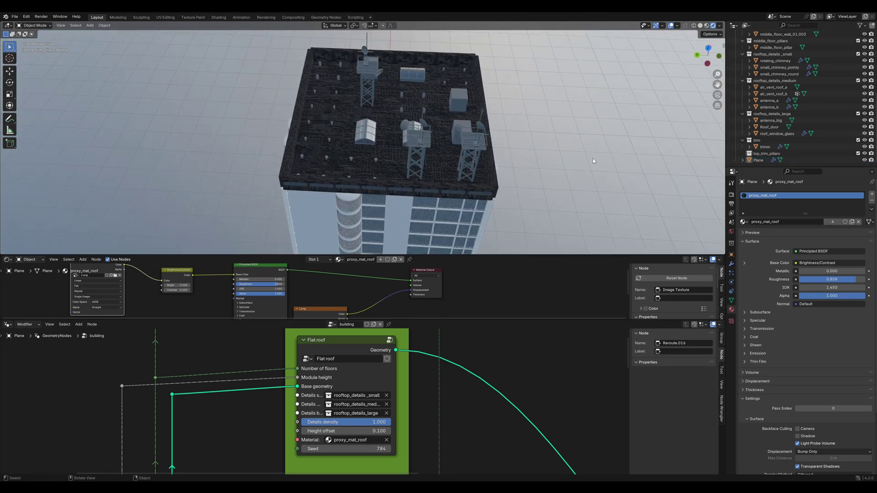
Delete Roof_door from the rooftop_details_large collection.
scroll(780, 94, up, 2)
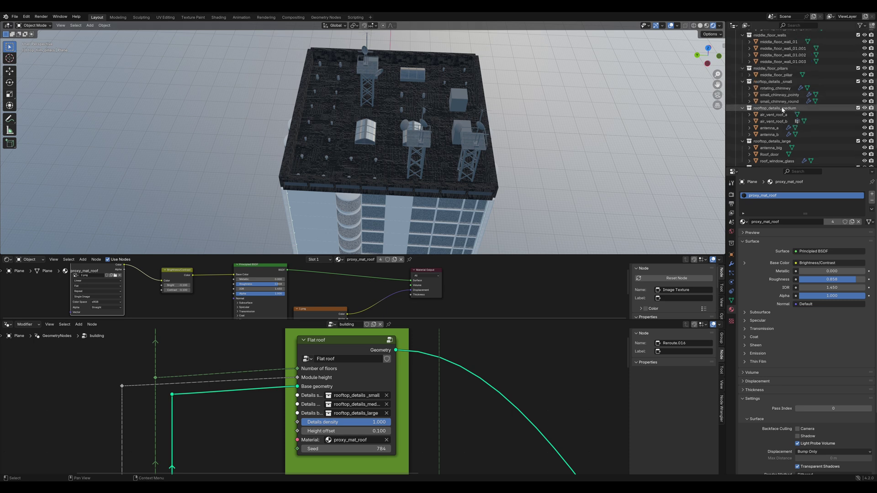
scroll(778, 108, down, 2)
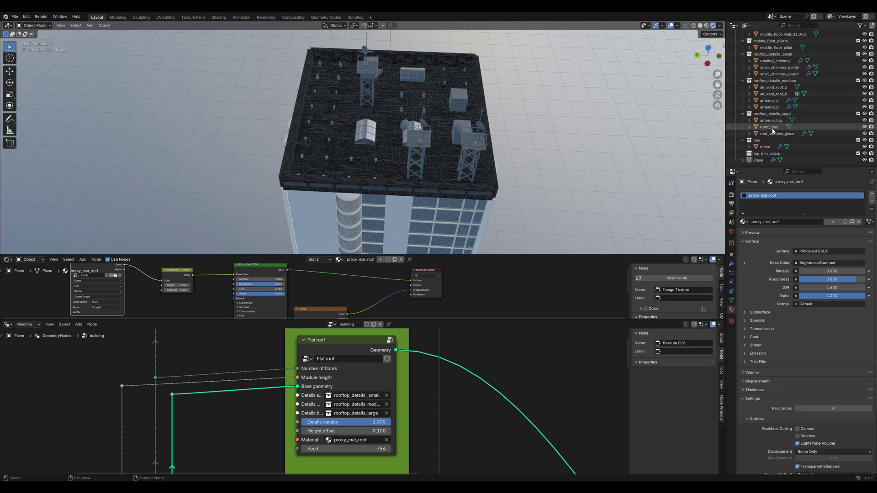
click(769, 128)
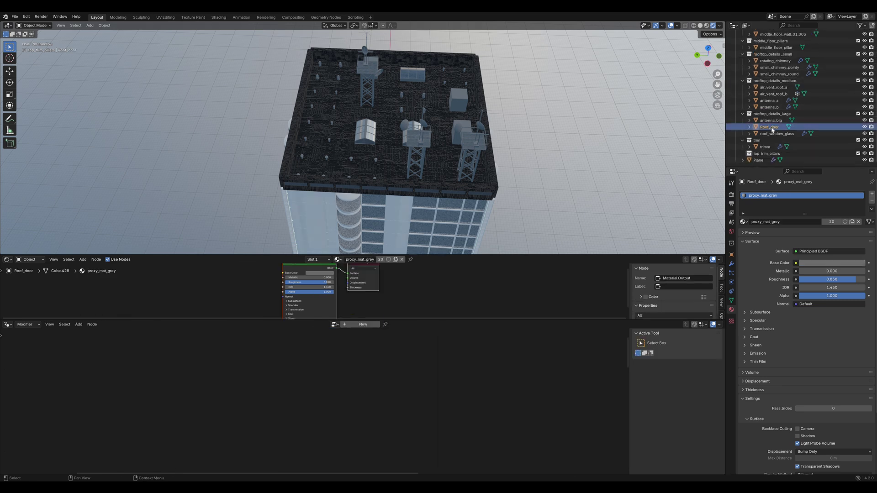
key(Delete)
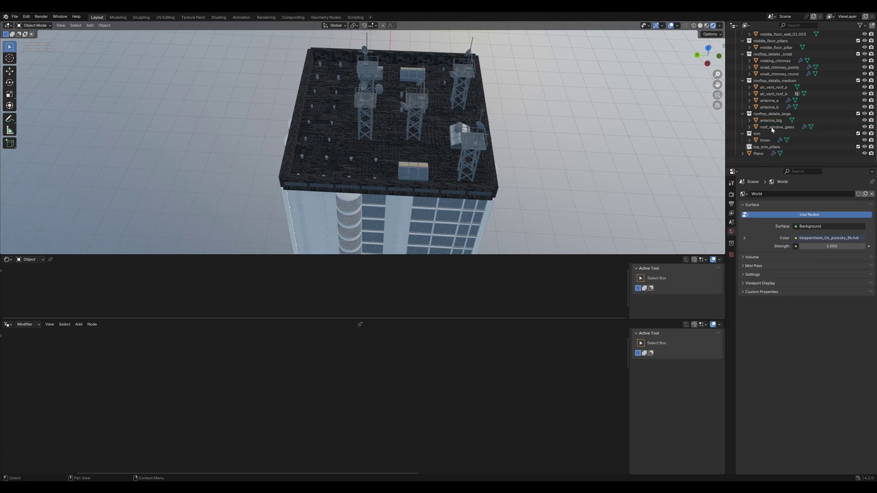
Delete air_vent_roof_a, air_vent_roof_b, antenna_a and the rooftop_details_medium collection.
scroll(773, 130, up, 3)
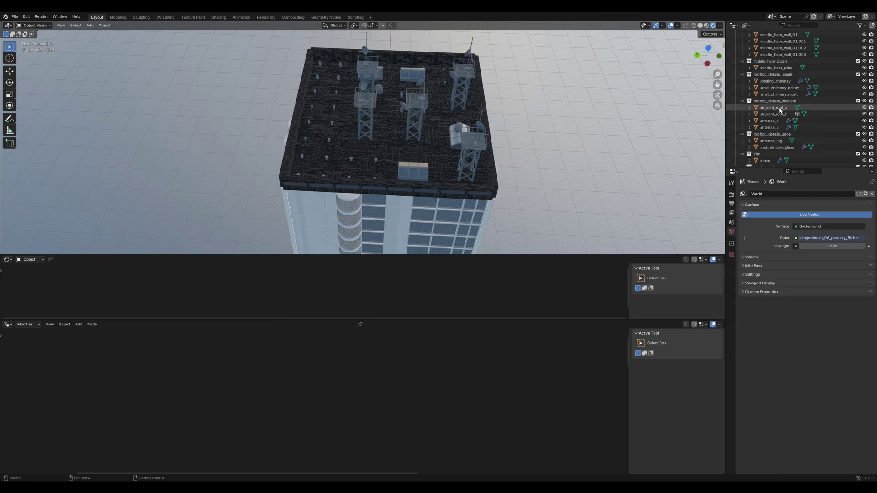
click(778, 108)
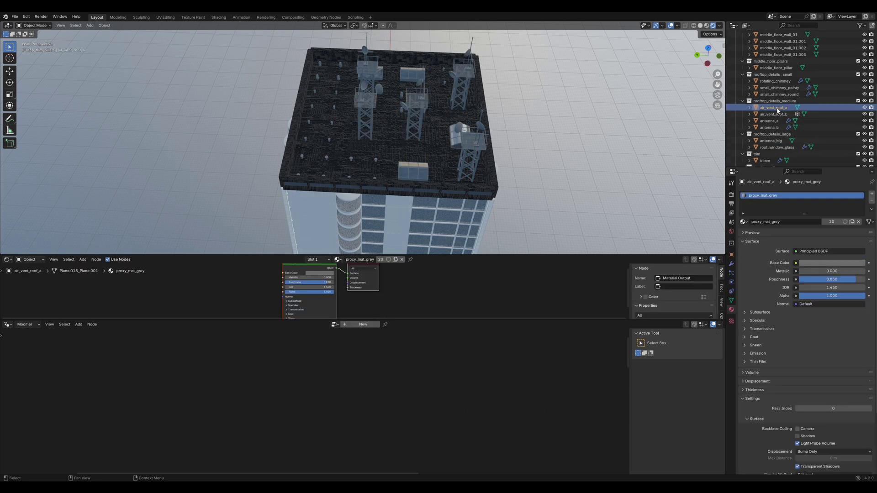
key(Delete)
click(778, 109)
key(Delete)
click(778, 109)
key(Delete)
click(778, 110)
key(Delete)
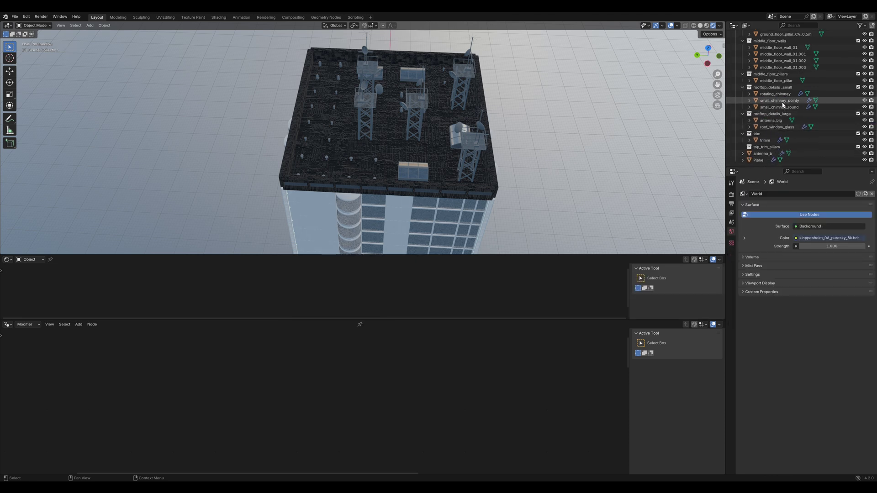
Delete small_chimney_pointy and small_chimney_round from the small rooftop details collection and save the file.
click(780, 102)
key(Delete)
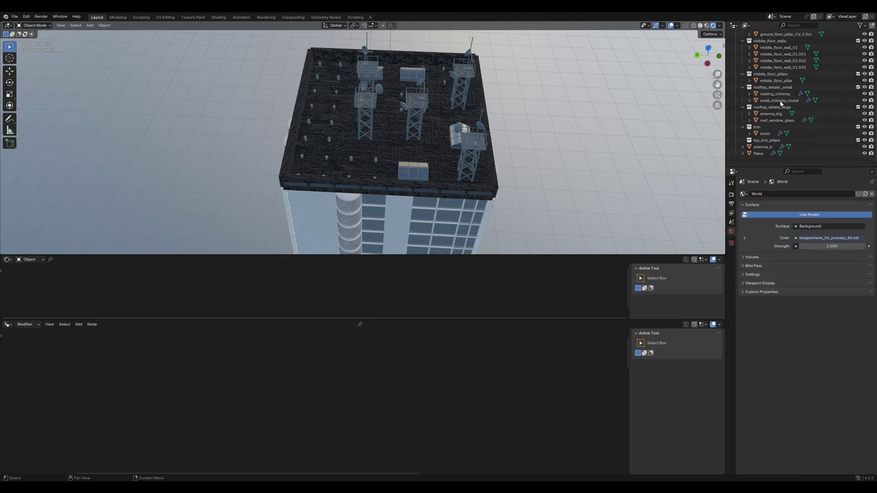
click(781, 102)
click(780, 107)
key(Delete)
mouse_move(416, 169)
middle_down()
mouse_move(457, 148)
mouse_move(413, 165)
middle_up()
key(ctrl+s)
Select the tower and set the Flat roof node's Seed to 767.
scroll(413, 164, down, 2)
click(387, 183)
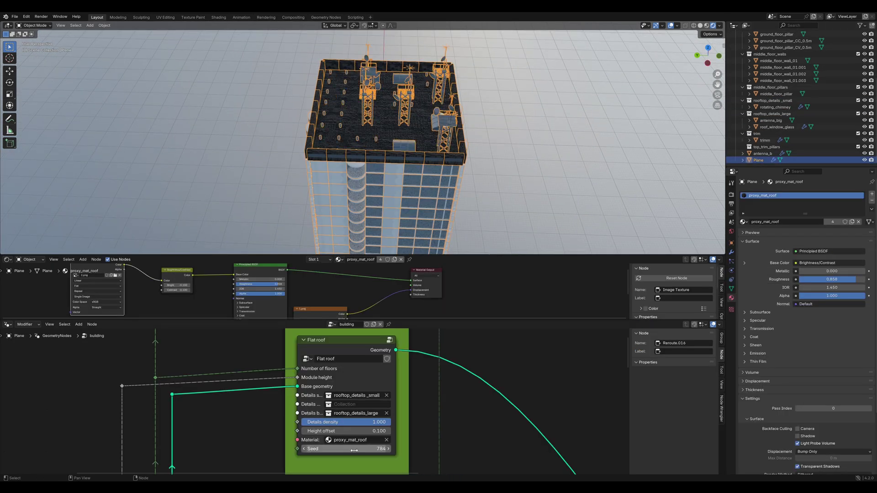
drag(354, 450, 297, 451)
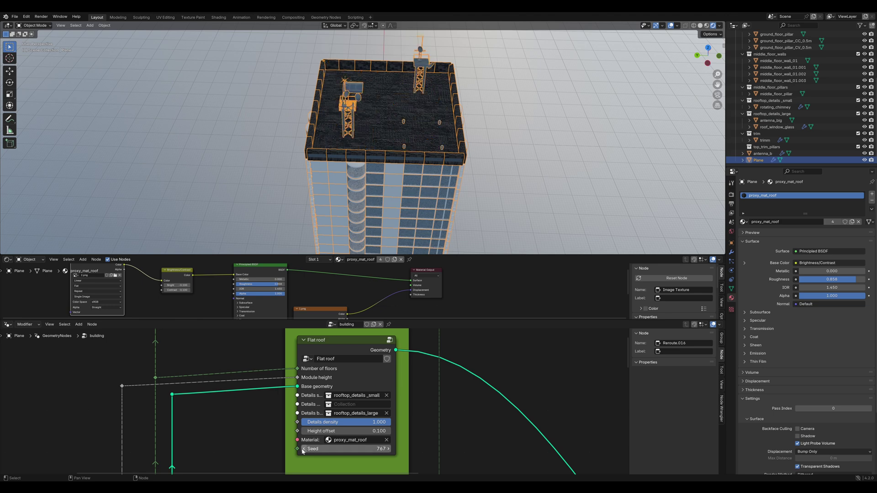
Replace proxy_mat_grey on roof_window_glass with Wall_Material and save the file.
mouse_move(335, 180)
middle_down()
mouse_move(395, 175)
mouse_move(434, 122)
mouse_move(336, 197)
middle_up()
ctrl+click(769, 160)
click(772, 127)
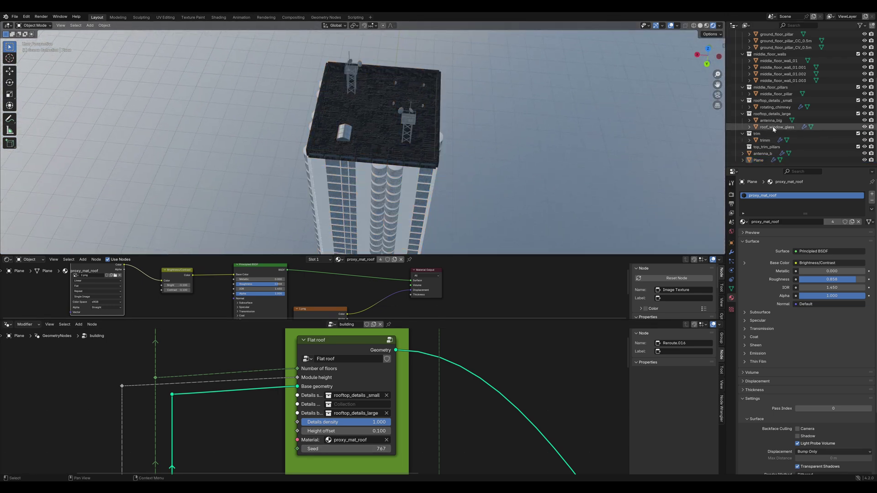
key(KP_Decimal)
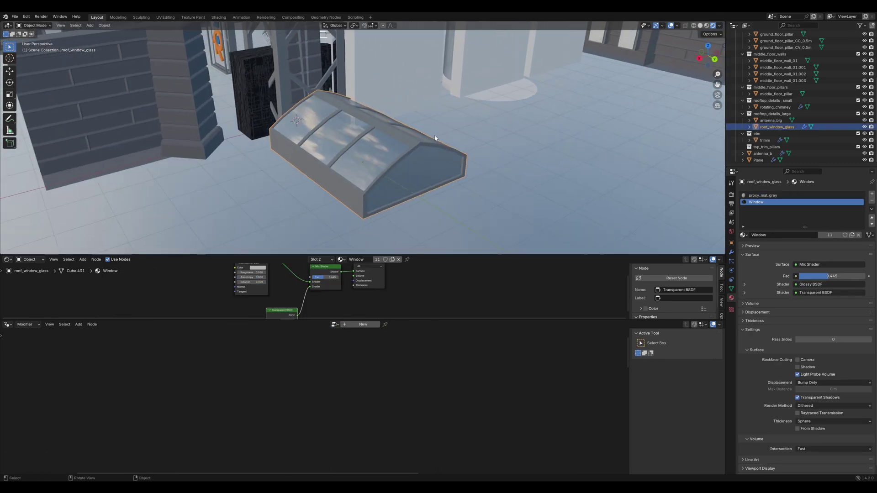
key(Tab)
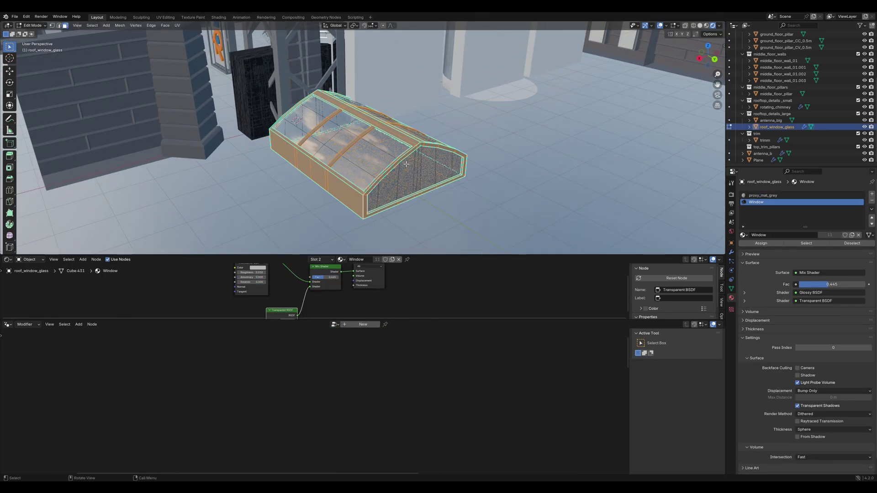
click(769, 197)
click(743, 235)
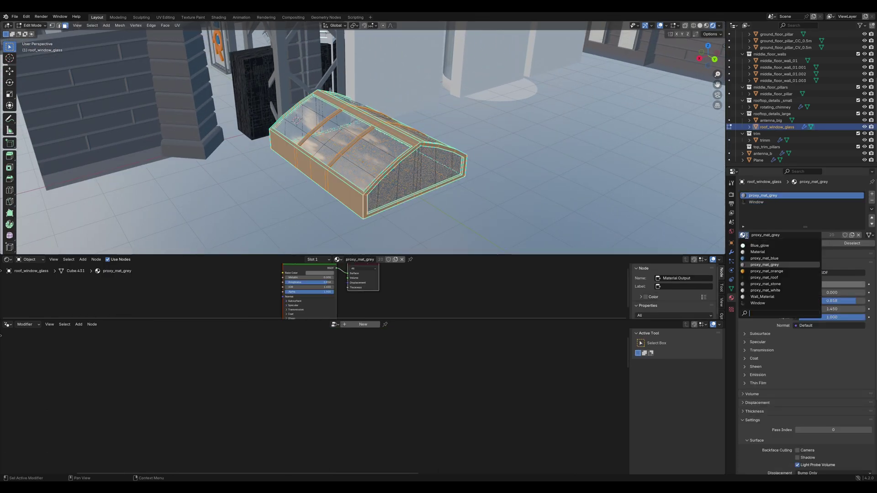
click(767, 297)
key(Tab)
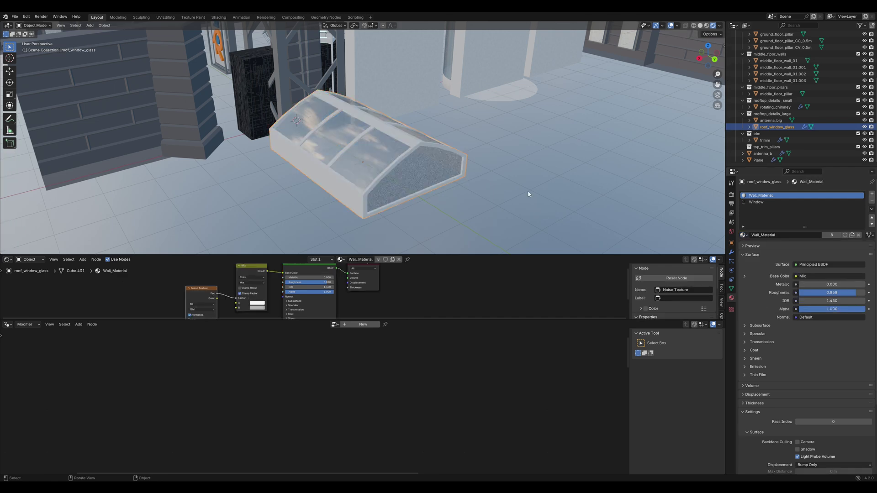
middle_drag(522, 180, 495, 173)
scroll(495, 172, down, 12)
shift+middle_drag(467, 89, 487, 112)
key(ctrl+s)
Delete the remaining objects in the details_first_floor collection, including the street sign.
scroll(421, 151, up, 3)
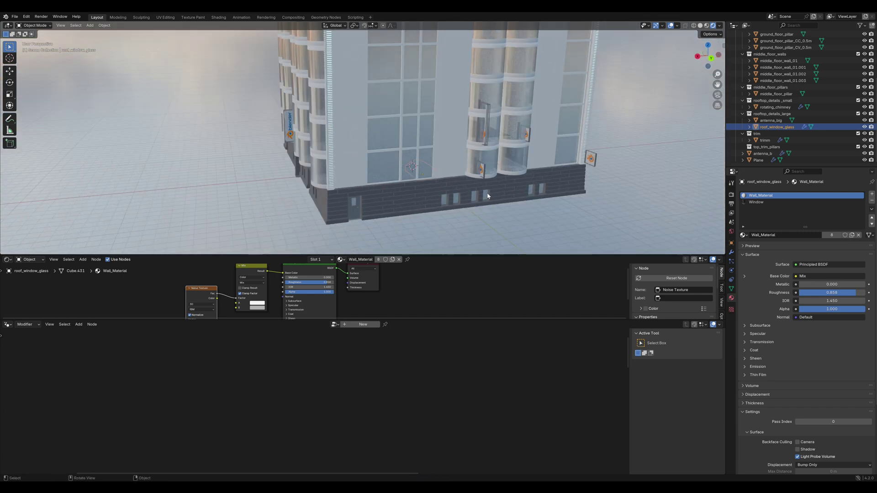
scroll(776, 99, up, 10)
click(776, 54)
key(Delete)
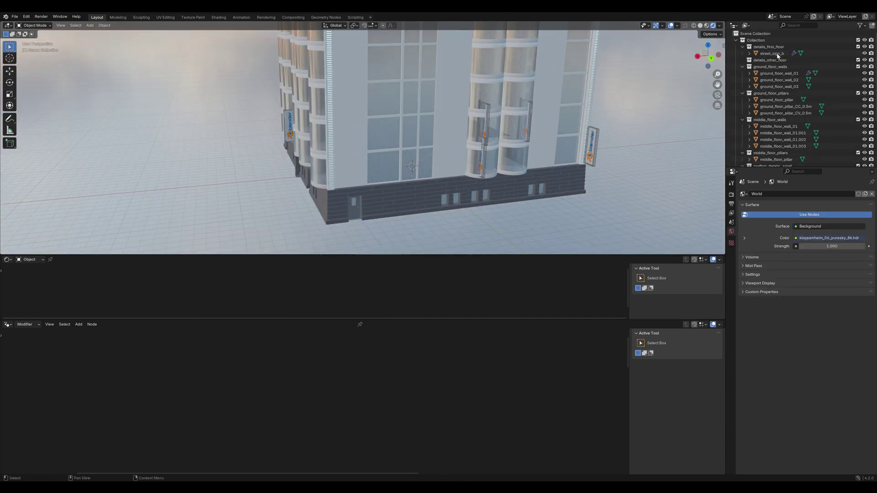
click(777, 54)
key(Delete)
Delete ground_floor_wall_01, ground_floor_wall_02 and ground_floor_wall_03 from the ground_floor_walls collection.
middle_drag(413, 170, 461, 146)
click(777, 93)
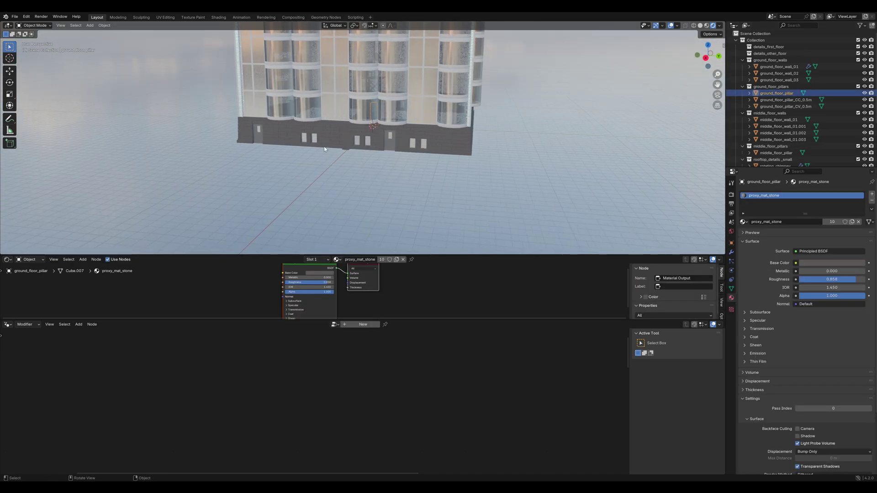
key(KP_Decimal)
click(787, 120)
click(785, 107)
click(777, 68)
key(KP_Decimal)
middle_drag(259, 163, 380, 123)
key(x)
click(372, 100)
click(521, 104)
key(x)
click(521, 104)
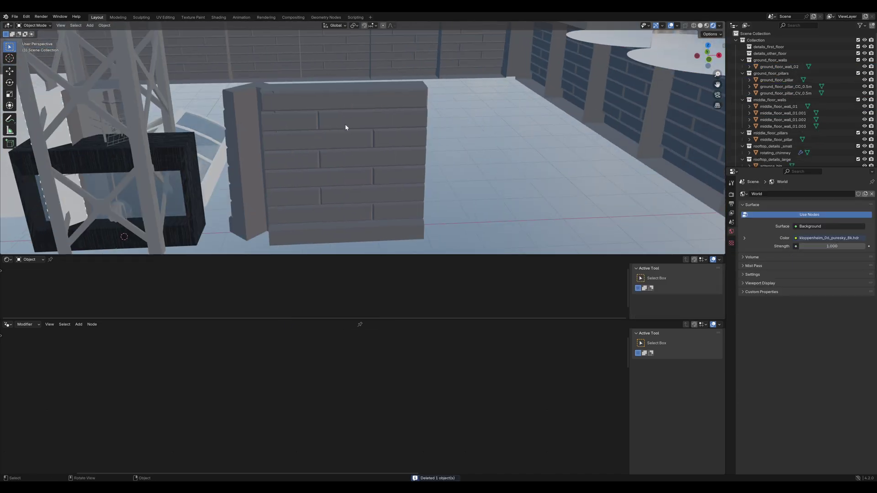
click(346, 126)
key(x)
click(346, 126)
Duplicate the plain white middle-floor wall about 8.58 m along X and put the copy in the ground_floor_walls collection.
shift+middle_drag(214, 155, 457, 153)
click(261, 148)
key(shift+d)
key(x)
click(73, 136)
key(KP_Decimal)
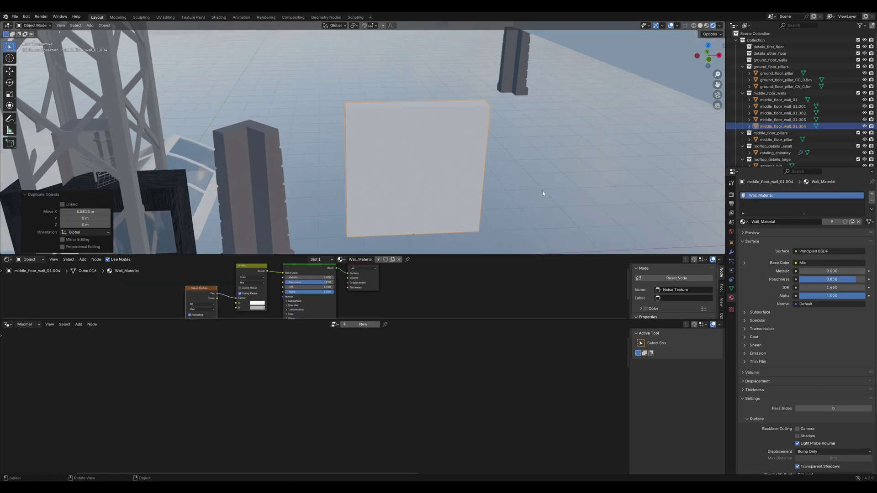
drag(779, 128, 775, 60)
Add a centred vertical loop cut to the duplicated wall, splitting its front into two halves.
middle_drag(526, 205, 497, 182)
scroll(488, 178, down, 2)
key(Tab)
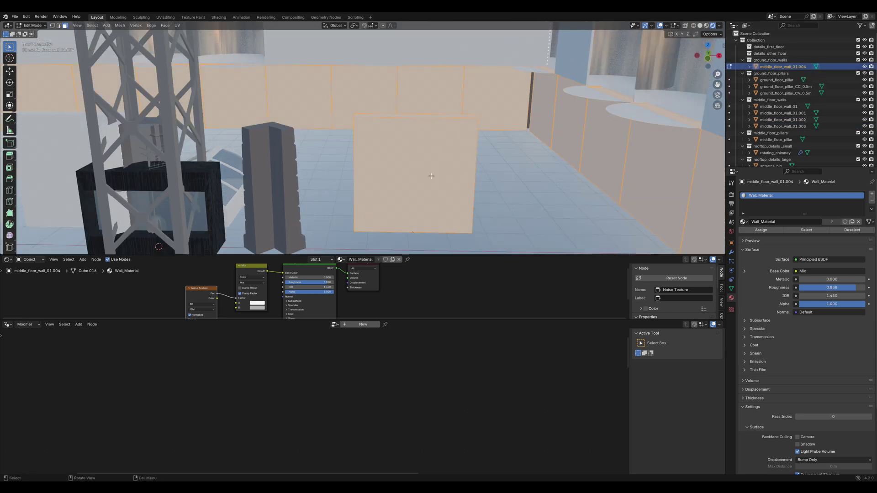
scroll(460, 172, up, 2)
key(ctrl+r)
click(439, 112)
right_click(439, 112)
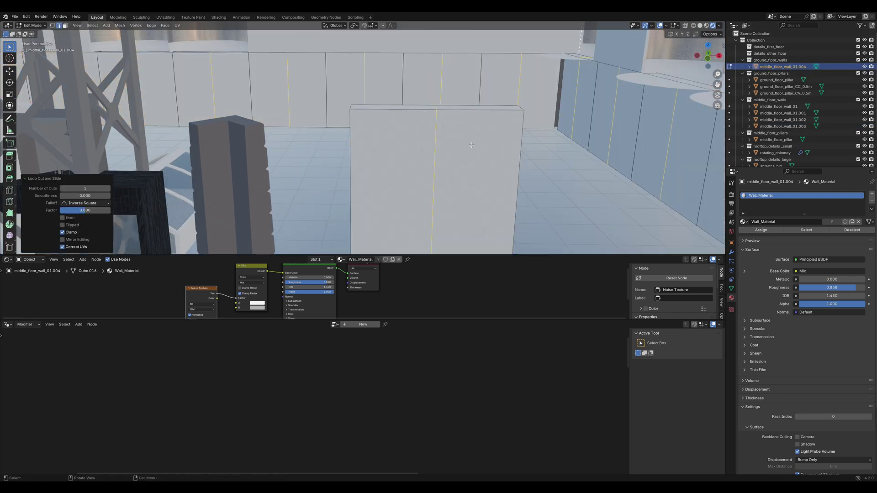
Inset both front halves of the wall and shift an inset panel along X towards the centre.
key(3)
click(472, 147)
shift+click(407, 158)
key(i)
click(502, 167)
click(501, 167)
key(g)
key(x)
click(419, 173)
Extrude the two inset panels of the ground-floor wall about 0.02 m inward.
middle_drag(419, 173, 425, 154)
click(466, 190)
middle_drag(418, 187, 438, 187)
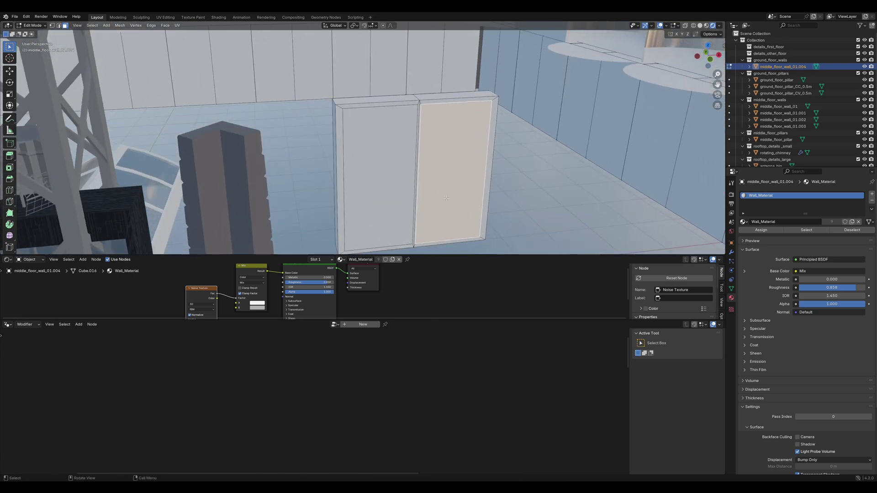
key(e)
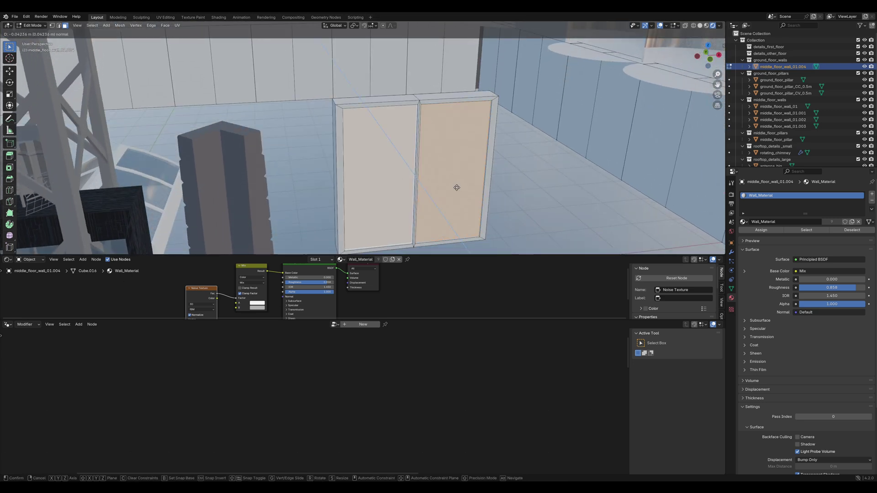
click(457, 187)
middle_drag(457, 187, 452, 196)
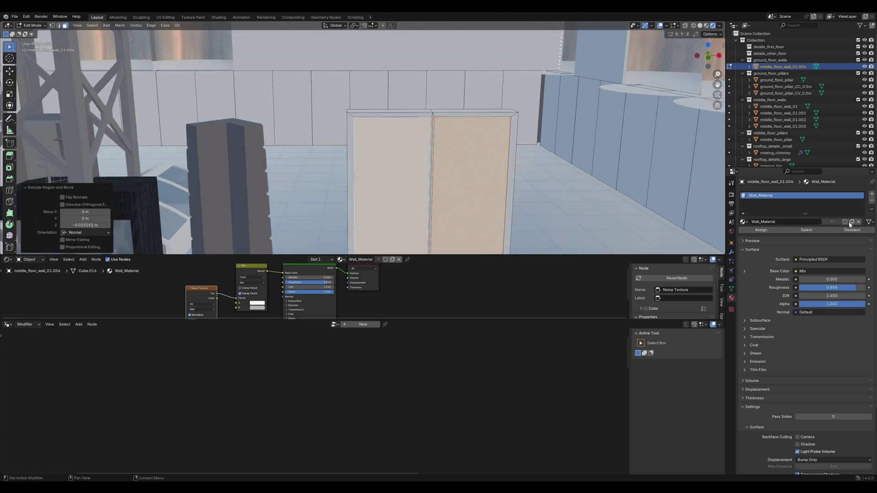
Add a second material slot for the recessed panels with a separate copy of the Window material.
click(872, 194)
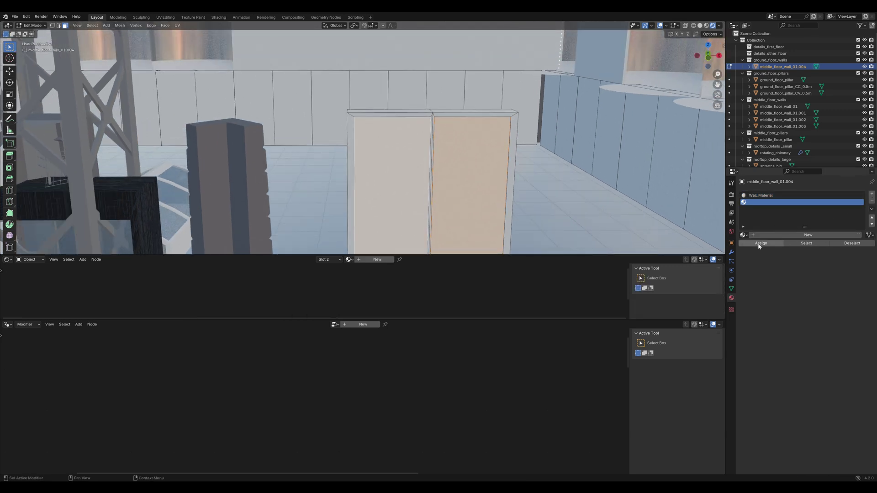
click(744, 236)
click(756, 302)
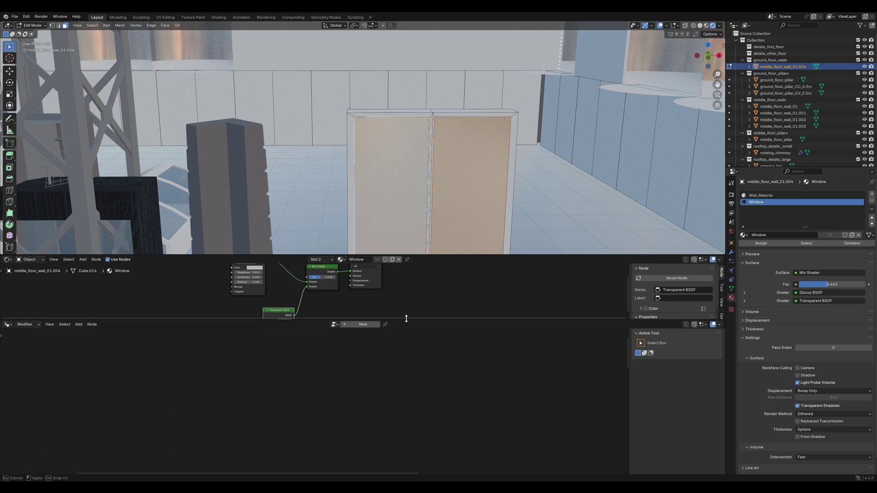
drag(406, 319, 405, 411)
scroll(390, 313, up, 5)
middle_drag(392, 315, 416, 317)
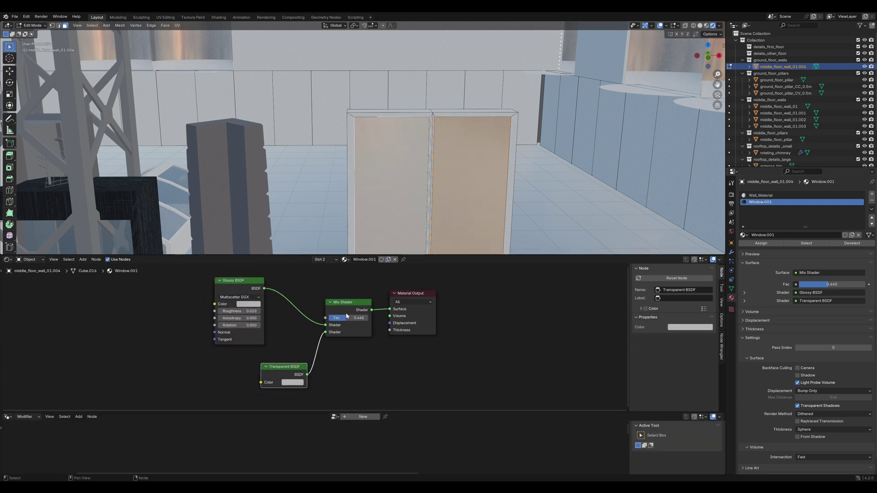
Tint the Glossy BSDF and Transparent BSDF colours of the copied window material blue.
scroll(344, 318, up, 2)
click(226, 295)
drag(259, 181, 281, 174)
click(291, 399)
click(338, 282)
drag(360, 282, 361, 295)
key(alt+a)
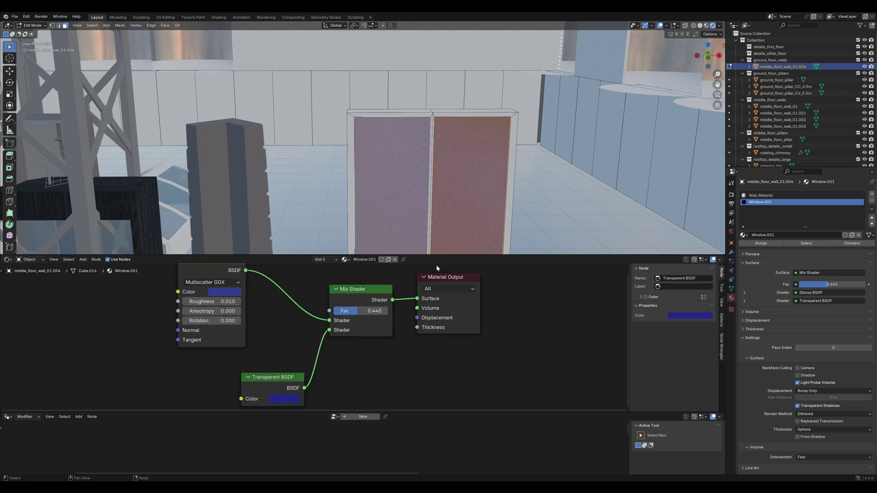
Fine-tune the blue of the Transparent BSDF and Glossy BSDF colours and save the file.
key(alt+a)
click(293, 401)
drag(321, 372, 283, 372)
click(226, 293)
drag(250, 262, 246, 261)
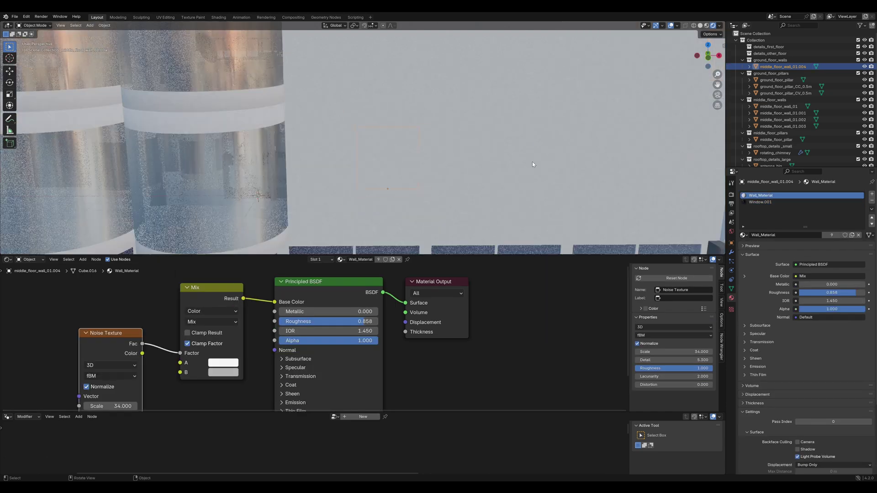
scroll(533, 162, down, 8)
middle_drag(533, 162, 439, 170)
key(ctrl+s)
middle_drag(308, 162, 326, 158)
Delete ground_floor_pillar_CC_0.5m and ground_floor_pillar_CV_0.5m from the ground_floor_pillars collection.
click(360, 132)
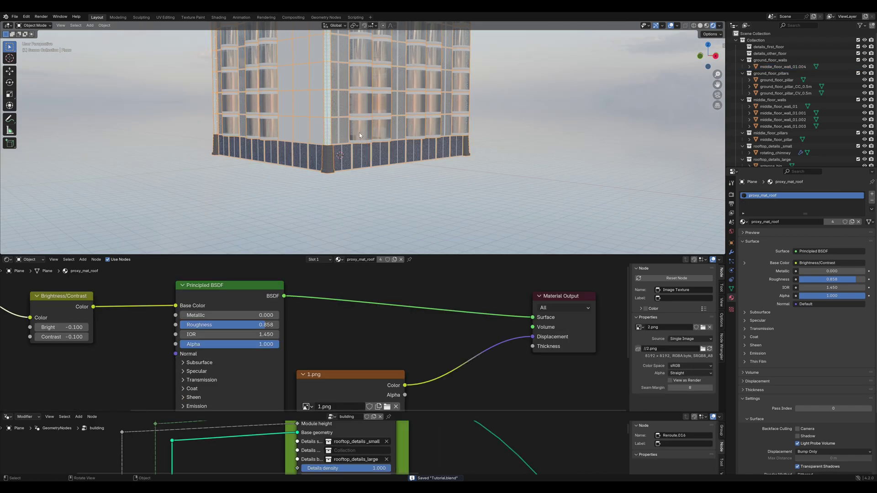
click(786, 86)
key(Delete)
click(785, 86)
key(Delete)
Isolate ground_floor_pillar and add a 2 m cube inside its mesh.
click(777, 80)
key(KP_Divide)
mouse_move(437, 180)
middle_down()
mouse_move(248, 190)
mouse_move(421, 180)
middle_up()
key(Tab)
key(shift+a)
click(375, 192)
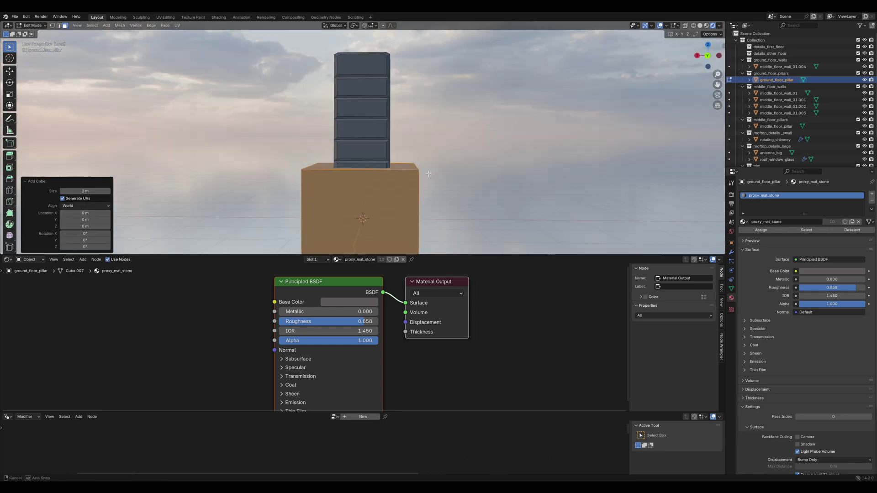
Raise the cube and stretch it along Z to match the height of the existing pillar.
key(g)
key(z)
click(420, 83)
key(KP_1)
key(s)
key(z)
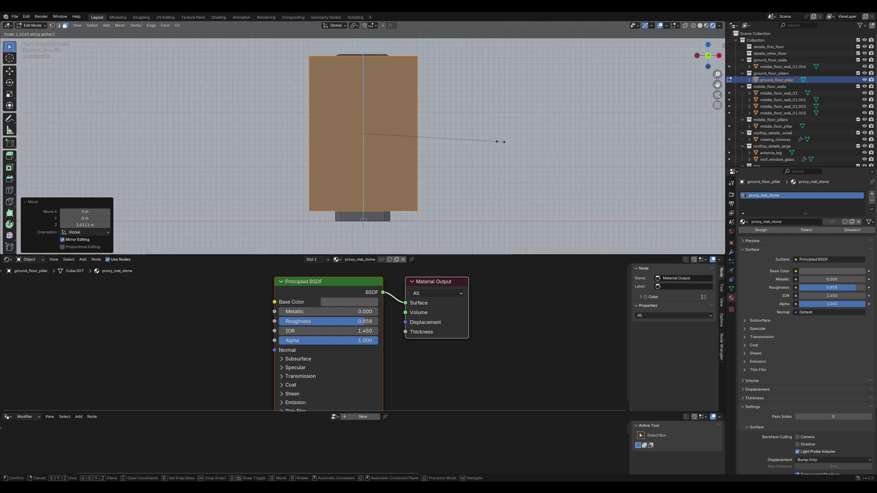
click(501, 142)
key(g)
key(z)
click(501, 146)
key(s)
key(z)
click(511, 145)
middle_drag(511, 145, 438, 201)
Scale the cube's X and Y by 0.537 and align it along Y over the existing pillar.
key(KP_7)
key(s)
click(434, 173)
key(g)
right_click(421, 172)
key(shift+z)
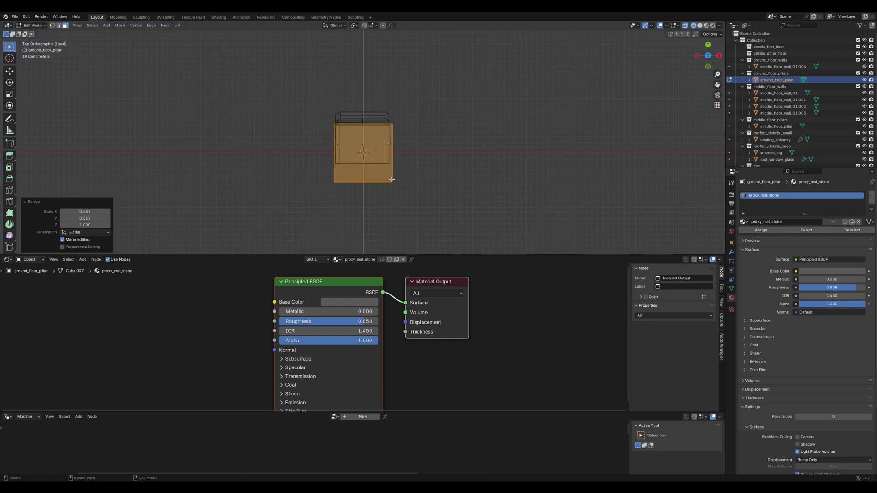
key(g)
key(y)
click(406, 165)
mouse_move(406, 165)
middle_down()
mouse_move(417, 182)
mouse_move(408, 180)
middle_up()
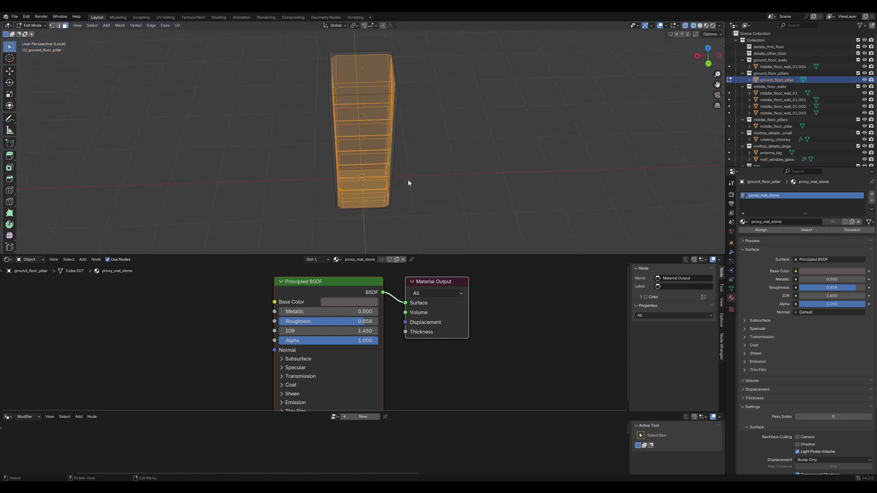
Delete the old brick pillar geometry and rotate the new block 45° about Z.
key(x)
click(406, 181)
key(a)
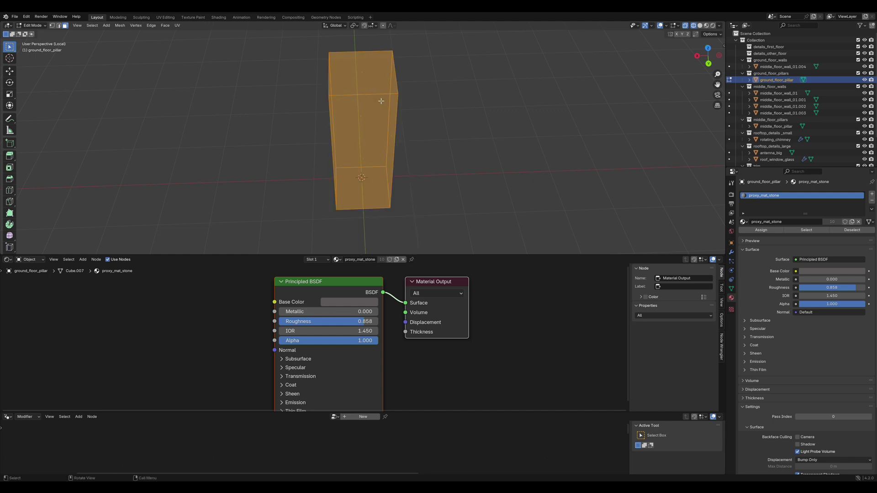
text(r45)
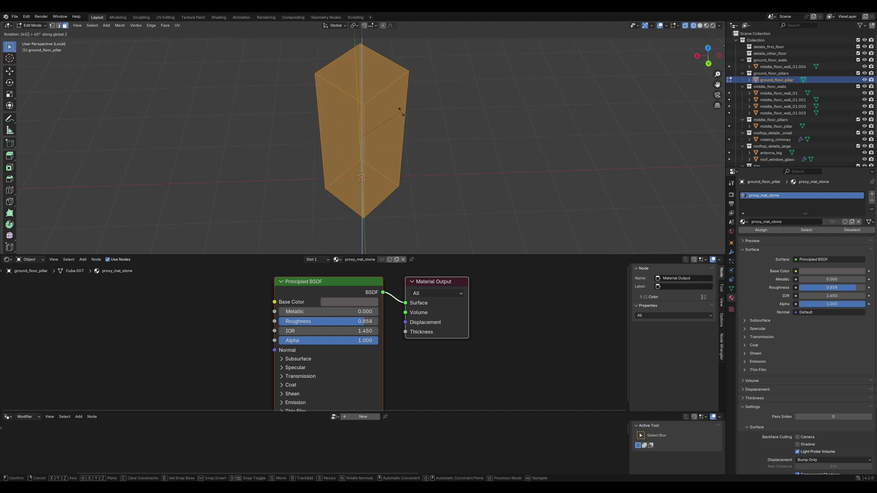
key(Return)
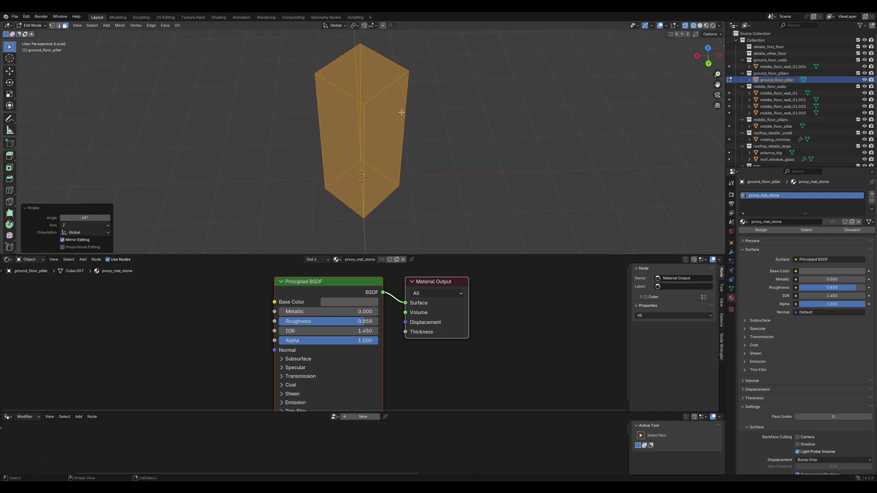
Add evenly spaced vertical loop cuts across both pairs of the pillar's sides.
middle_drag(402, 112, 414, 138)
click(416, 141)
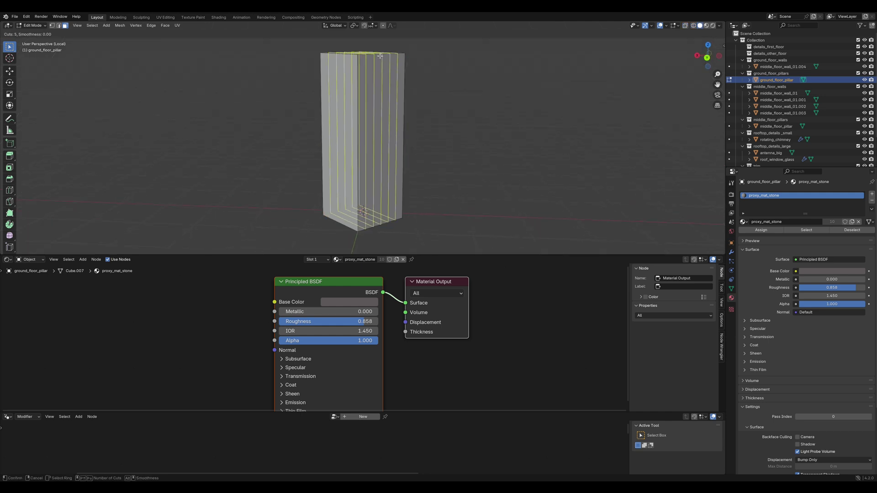
scroll(380, 56, up, 1)
click(381, 55)
right_click(342, 73)
scroll(338, 52, up, 2)
click(338, 54)
right_click(338, 59)
click(415, 94)
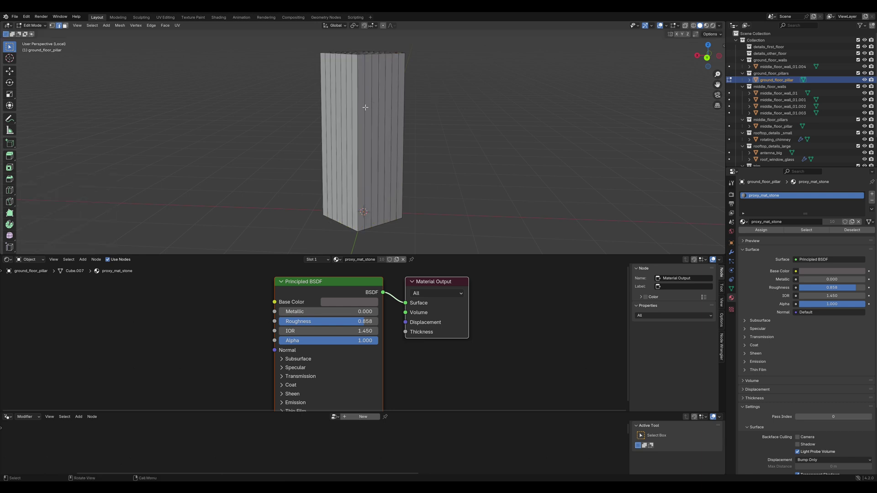
Inset the pillar's side strips individually by about 0.04 m and extrude them about 0.03 m inward.
key(c)
drag(366, 107, 331, 109)
key(i)
key(i)
click(492, 129)
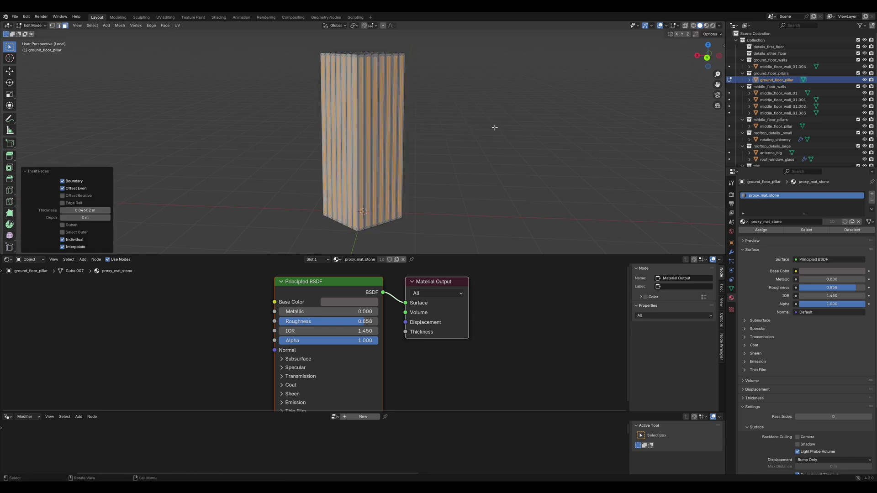
key(e)
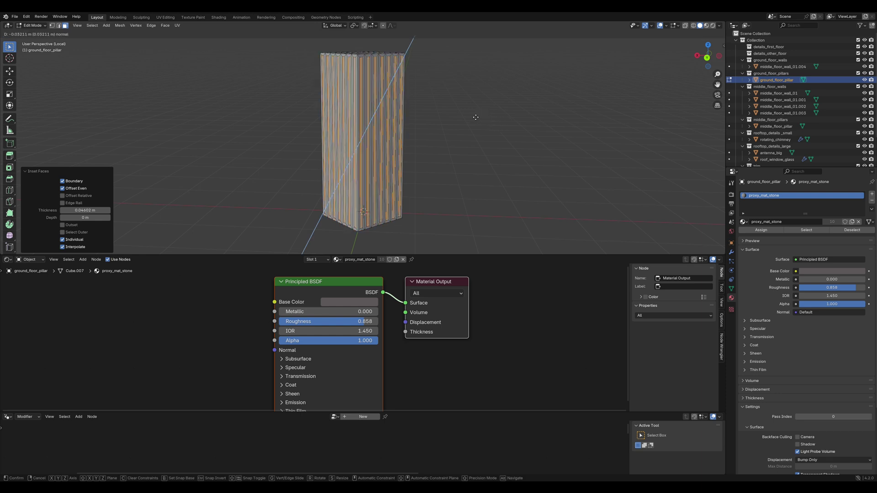
click(477, 118)
middle_drag(477, 118, 487, 111)
Add a second material slot with Blue_glow and assign it to the pillar's recessed strips.
click(872, 195)
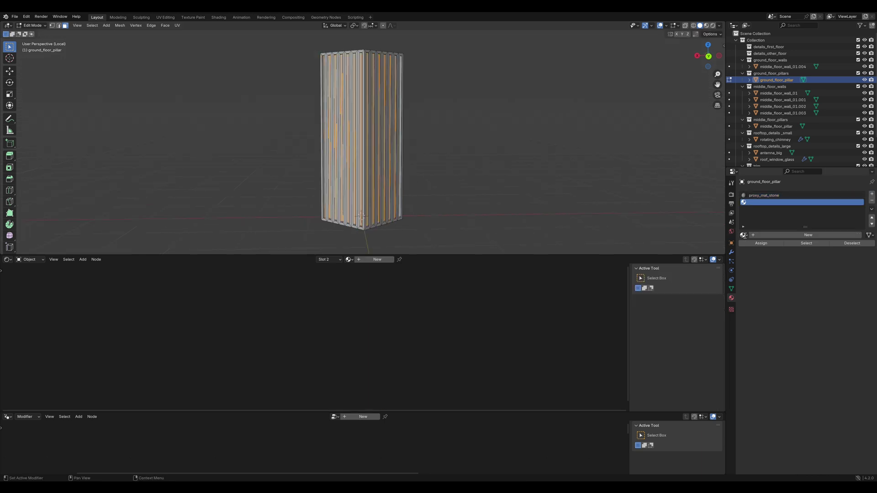
click(744, 235)
click(757, 249)
click(762, 243)
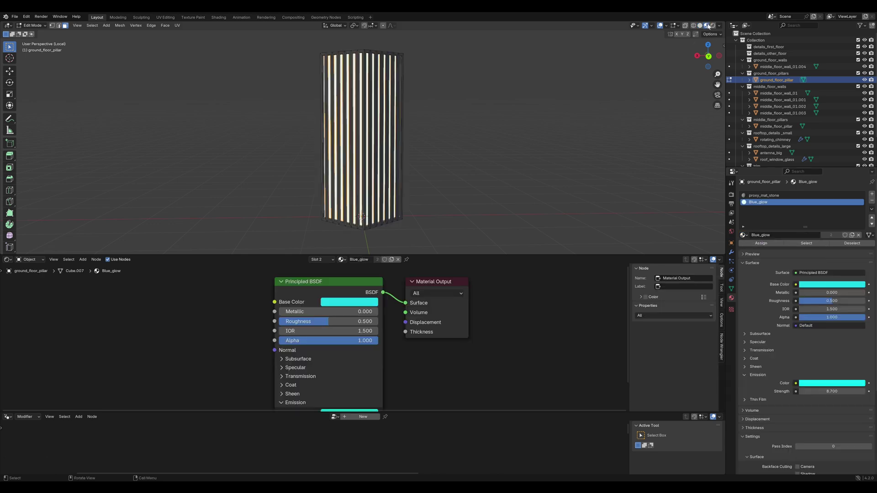
Replace the pillar's proxy_mat_stone material with Wall_Material, leave local view and save the file.
click(764, 195)
click(743, 235)
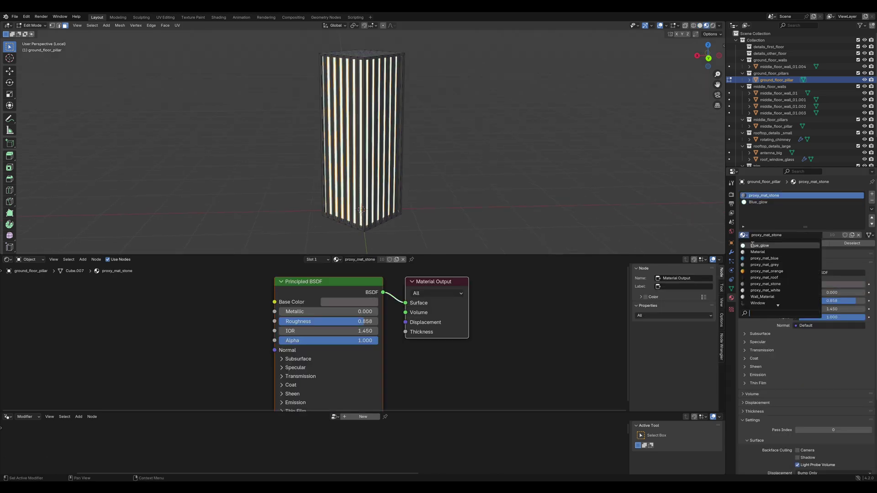
click(763, 296)
key(Tab)
key(KP_Divide)
key(ctrl+s)
Switch the viewport to rendered shading, frame the whole skyscraper and enlarge the geometry node editor.
middle_drag(514, 125, 461, 123)
scroll(462, 123, down, 4)
click(714, 25)
middle_drag(557, 109, 445, 151)
scroll(443, 137, down, 4)
mouse_move(442, 102)
shift+middle_down()
mouse_move(445, 214)
mouse_move(417, 161)
mouse_move(513, 162)
mouse_move(378, 165)
mouse_move(393, 205)
shift+middle_up()
drag(428, 412, 427, 412)
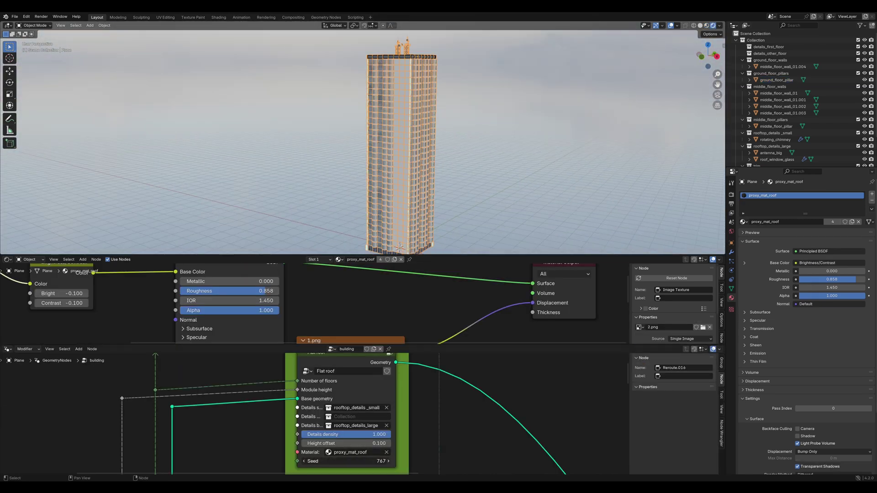
Set the seed of the middle-floor Walls node to 15 in the building node tree.
scroll(348, 411, down, 3)
click(364, 430)
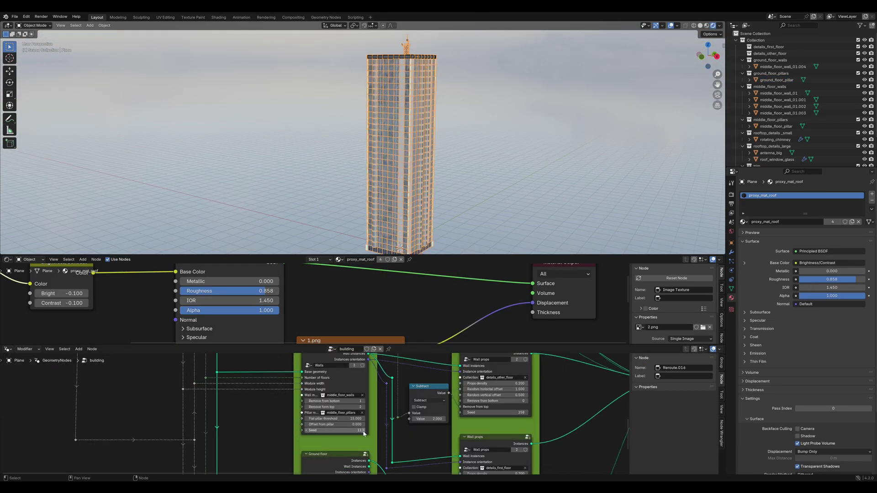
click(363, 431)
click(364, 432)
click(364, 431)
click(364, 431)
Enlarge the 3D viewport and scale the building's base plane up by about 8.77 in Edit Mode.
drag(450, 255, 450, 309)
scroll(447, 272, down, 2)
key(Tab)
key(s)
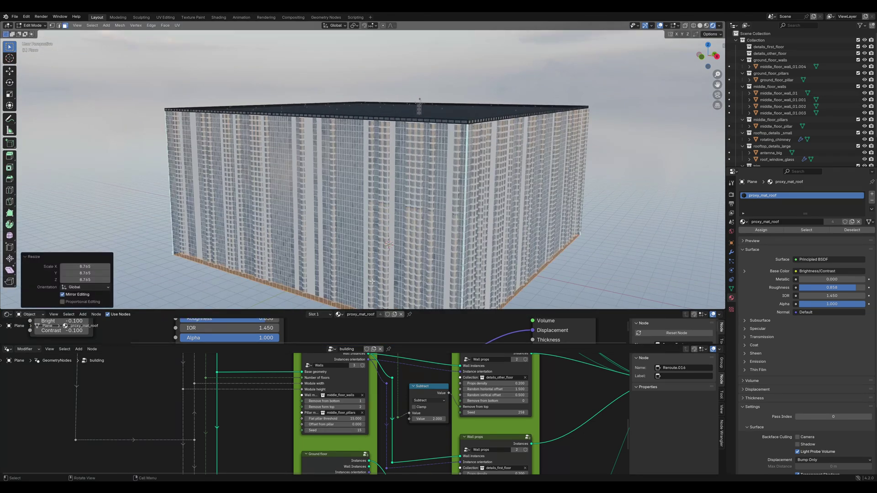
key(s)
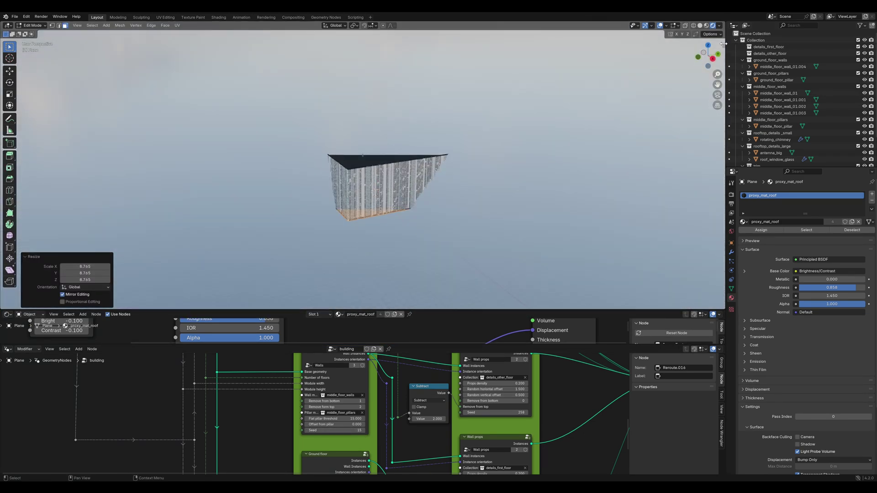
Show the viewport's view settings and set the clip end to 1271 m.
click(724, 44)
click(722, 75)
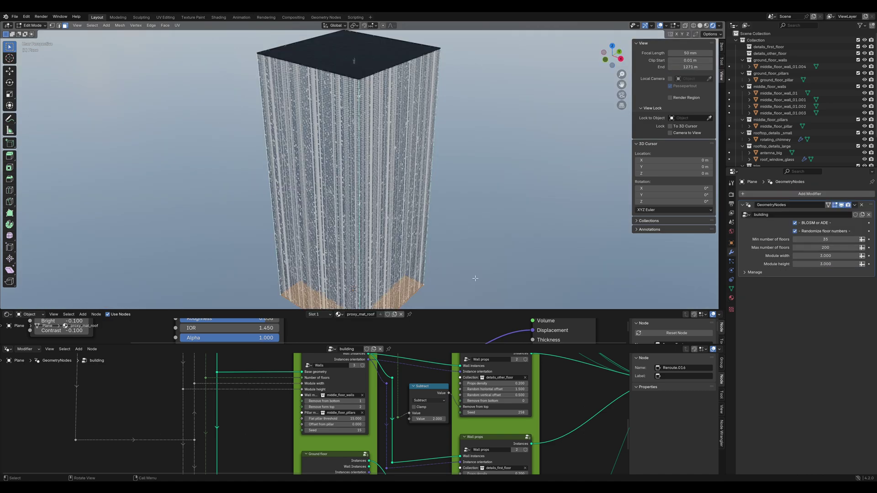
Rescale the building's base plane once more and view the facade from near ground level looking up.
key(s)
click(366, 221)
middle_drag(366, 212, 379, 252)
scroll(352, 221, up, 1)
middle_drag(352, 220, 461, 191)
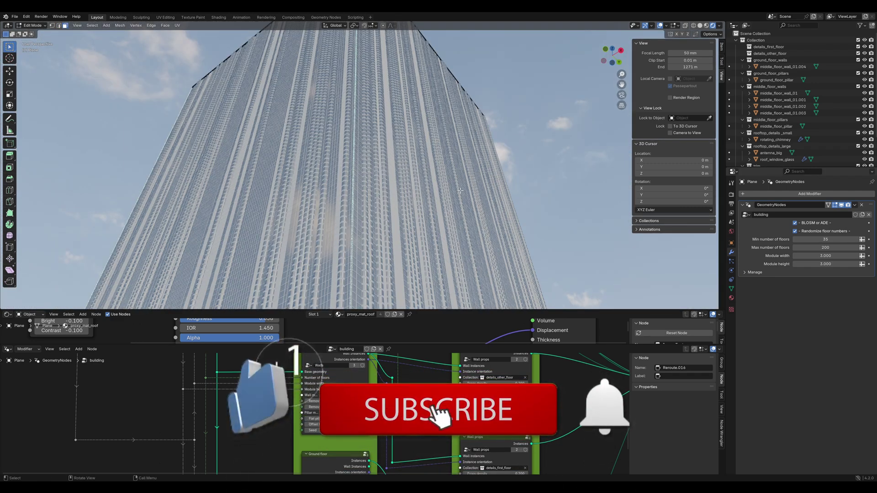